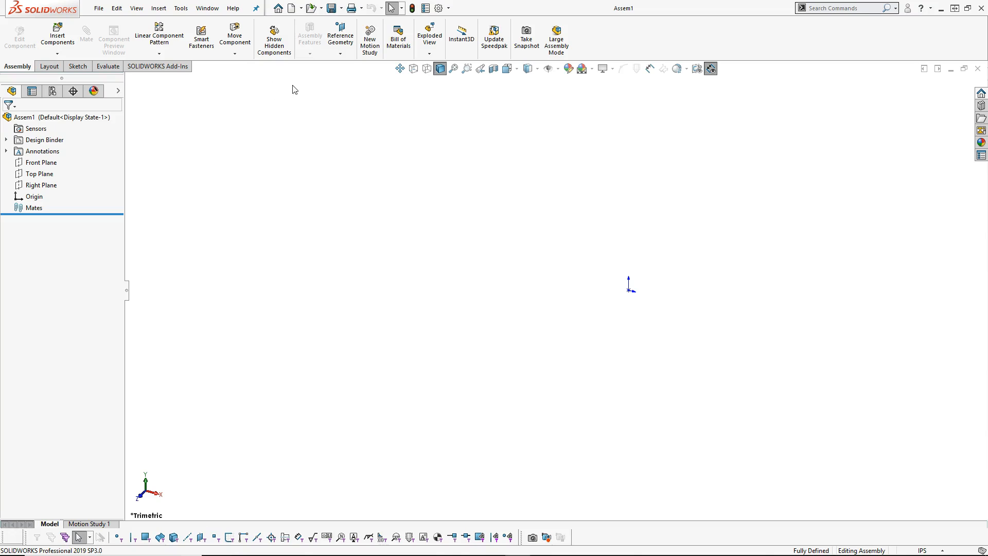
Step: Save the new assembly as "Enclosure T-D" in the Enclosure folder
{"action": "left_click", "coordinate": [331, 8]}
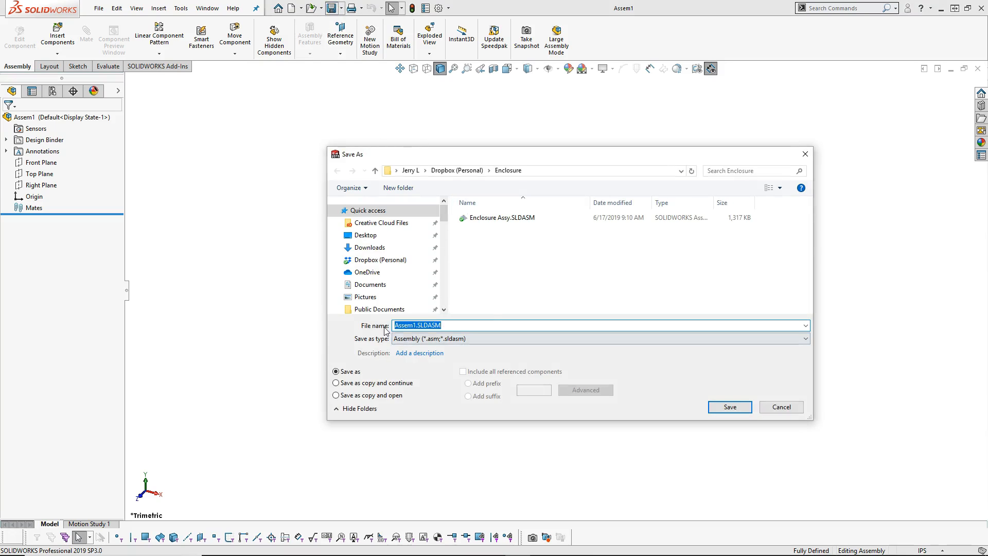
{"action": "left_click_drag", "start_coordinate": [416, 324], "coordinate": [380, 327]}
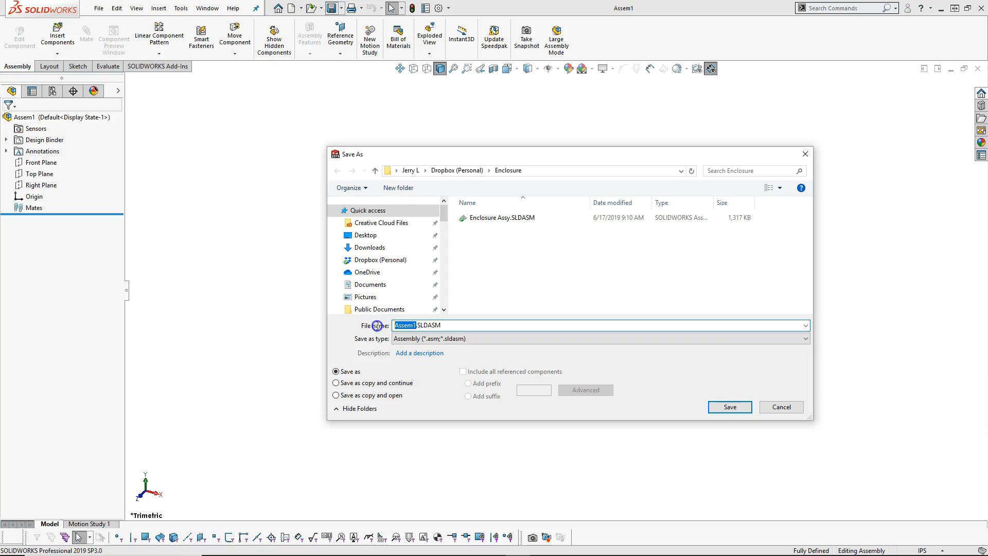
{"action": "type", "text": "Enclosure T-D"}
{"action": "left_click", "coordinate": [730, 407]}
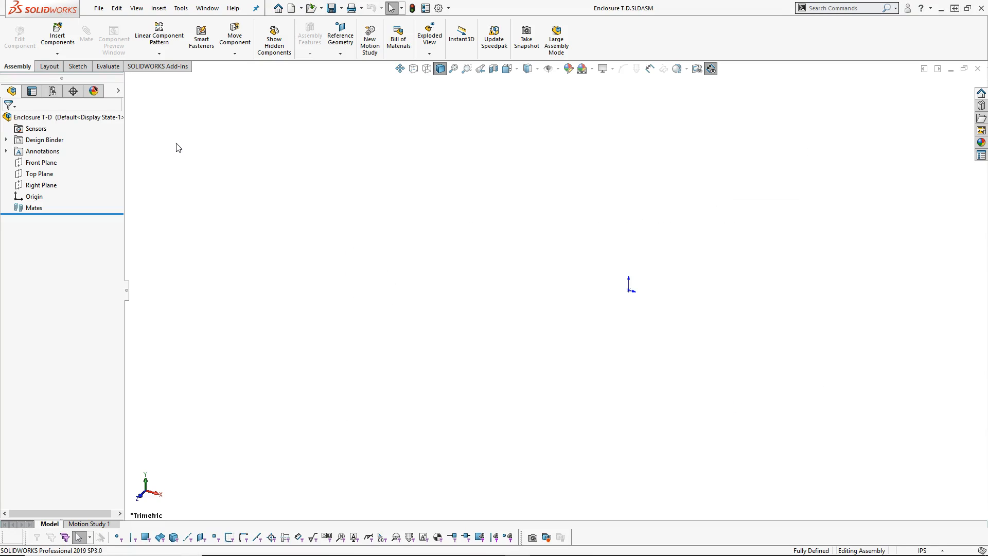
Step: Create an assembly layout and sketch a corner rectangle about 9.3 in by 2.4 in on the Front Plane above the origin
{"action": "left_click", "coordinate": [50, 67]}
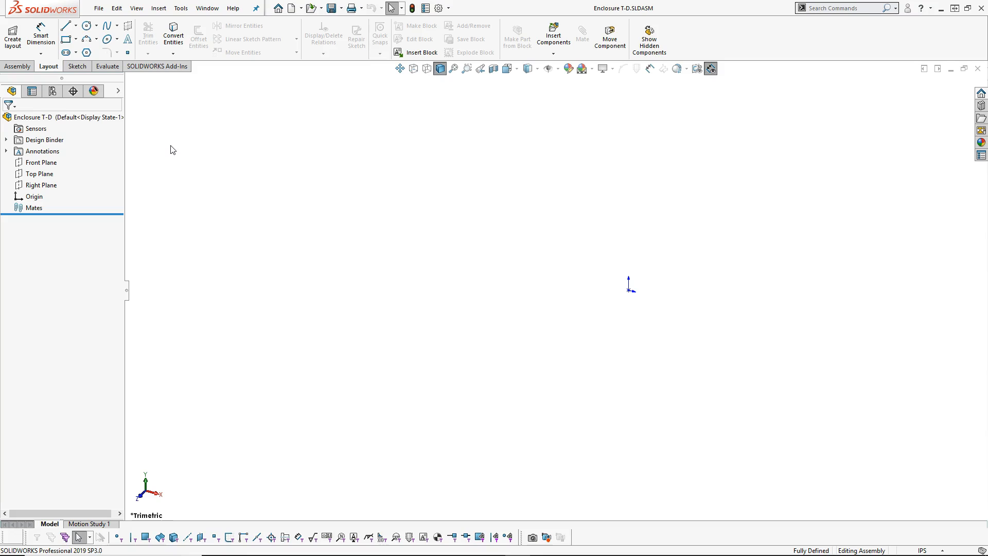
{"action": "left_click", "coordinate": [12, 40]}
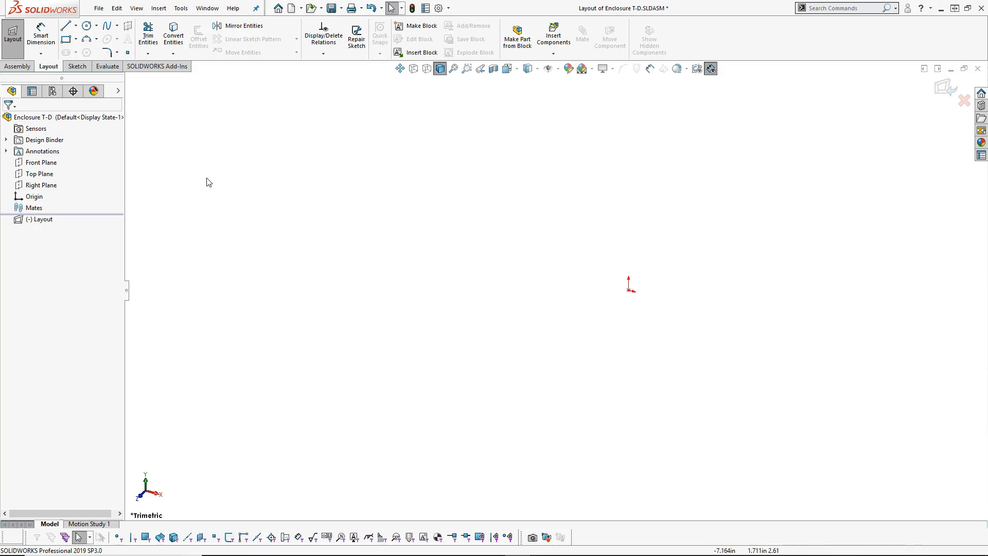
{"action": "left_click", "coordinate": [42, 163]}
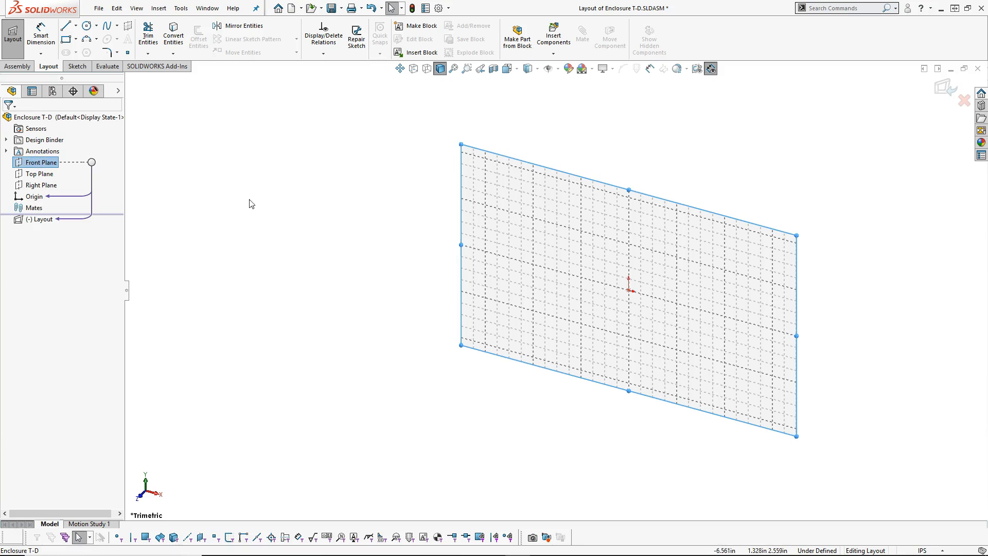
{"action": "left_click", "coordinate": [64, 41]}
{"action": "left_click", "coordinate": [420, 88]}
{"action": "left_click", "coordinate": [865, 320]}
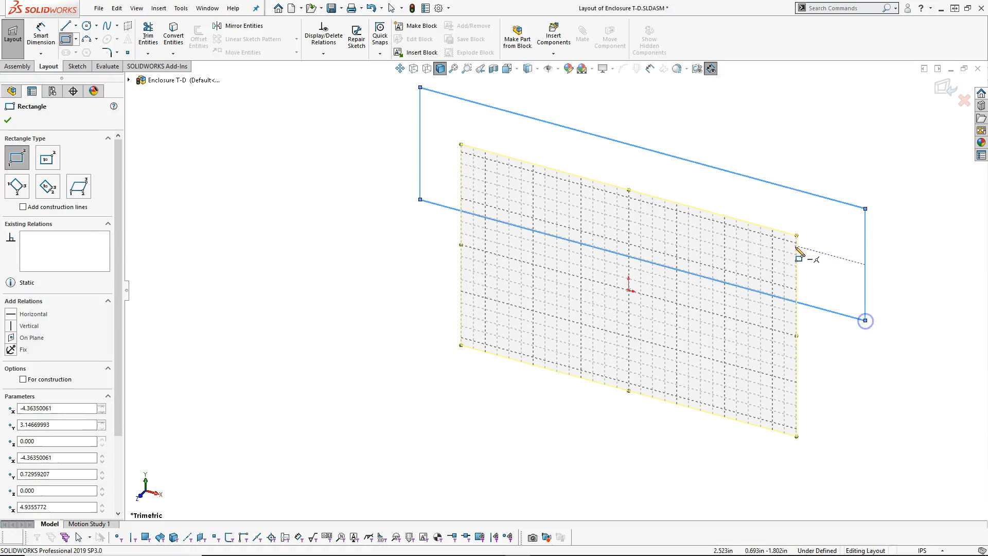
{"action": "right_click", "coordinate": [780, 139]}
{"action": "left_click", "coordinate": [806, 145]}
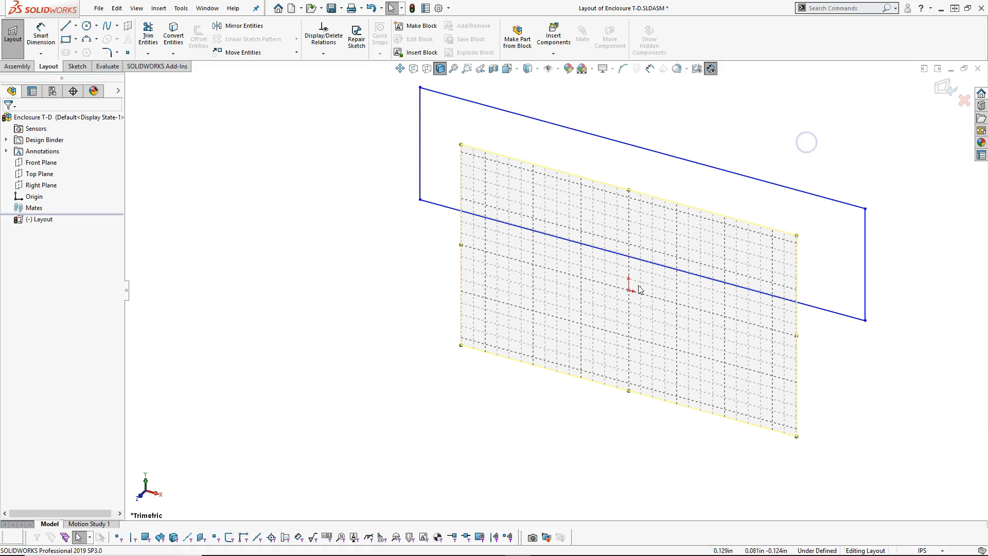
Step: Add a midpoint relation between the rectangle's lower horizontal line and the origin
{"action": "left_click", "coordinate": [671, 268]}
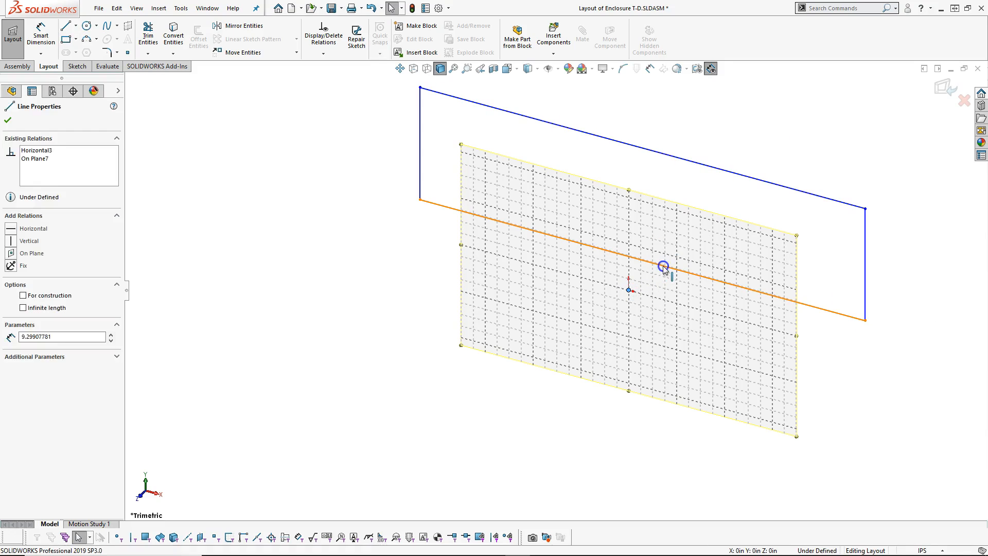
{"action": "left_click", "coordinate": [628, 290], "text": "ctrl"}
{"action": "left_click", "coordinate": [685, 225]}
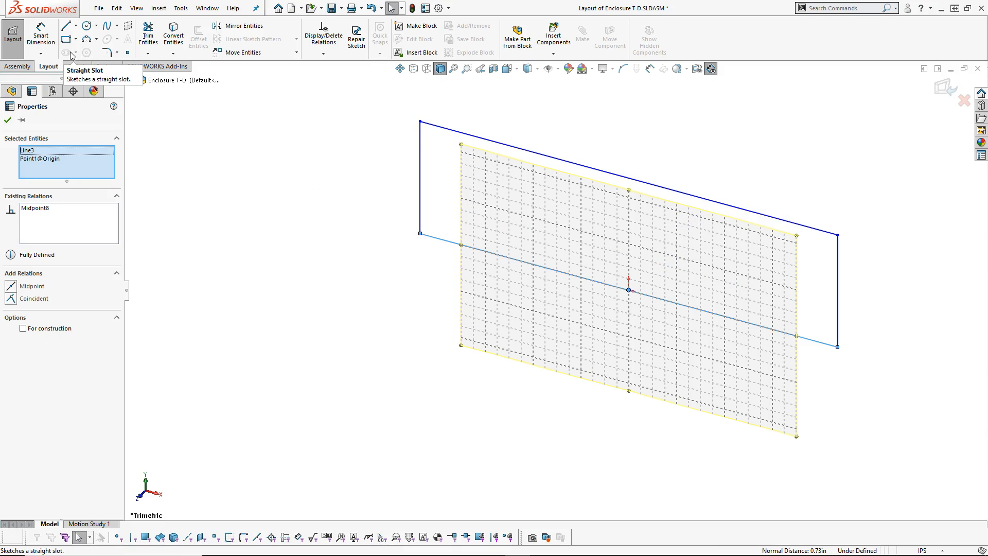
Step: Dimension the rectangle's lower horizontal line to 36 in
{"action": "left_click", "coordinate": [40, 36]}
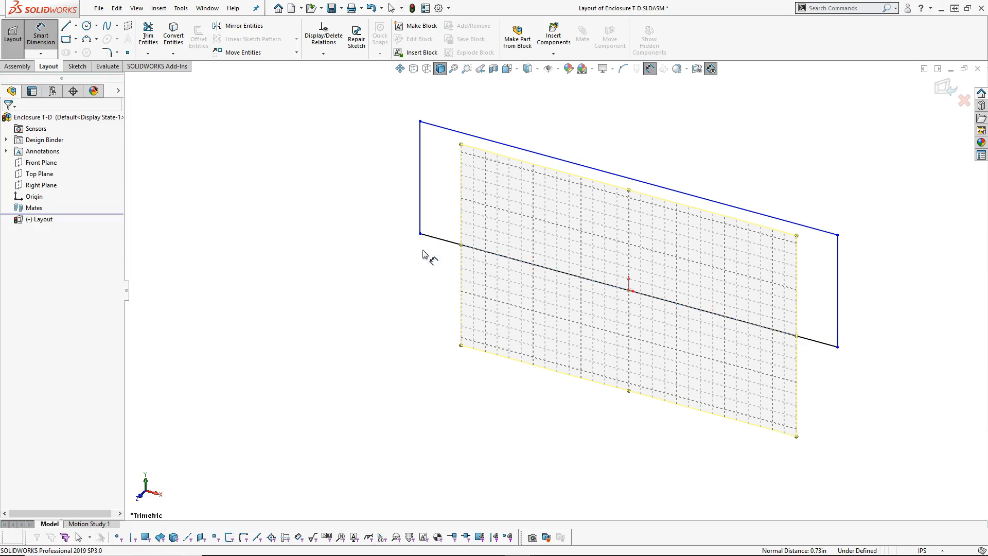
{"action": "left_click", "coordinate": [453, 243]}
{"action": "left_click", "coordinate": [455, 327]}
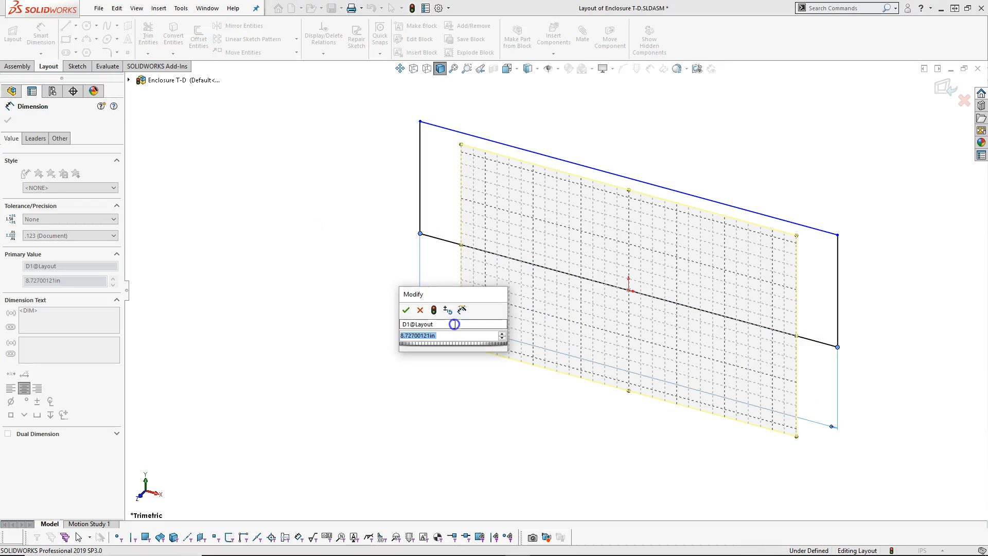
{"action": "key", "text": "Return"}
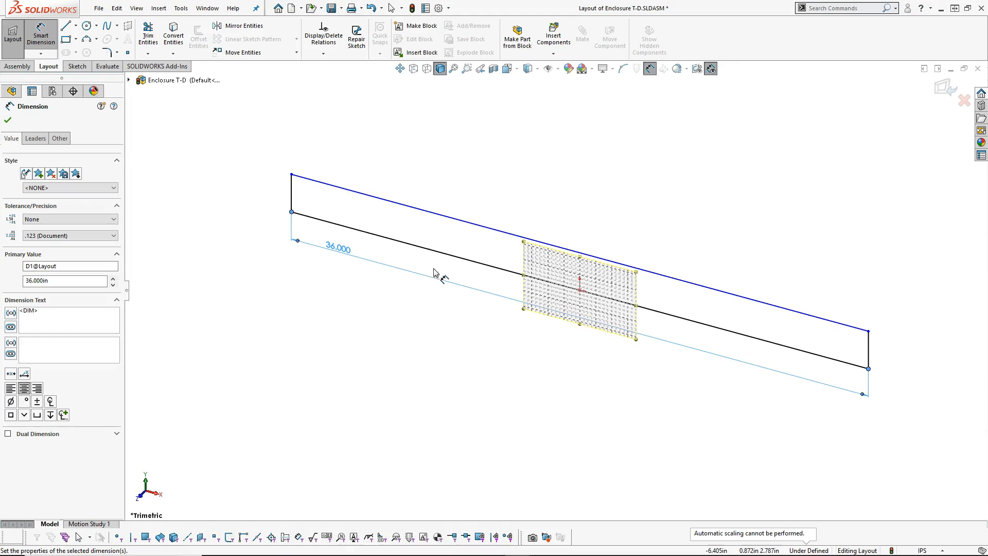
Step: Dimension the rectangle's vertical side to 16 in and finish dimensioning
{"action": "left_click", "coordinate": [291, 195]}
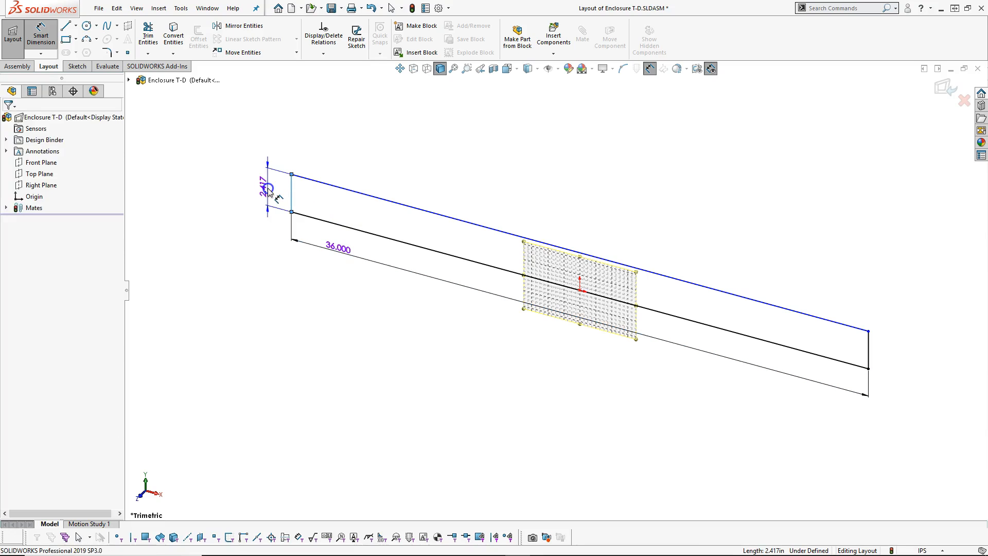
{"action": "left_click", "coordinate": [267, 190]}
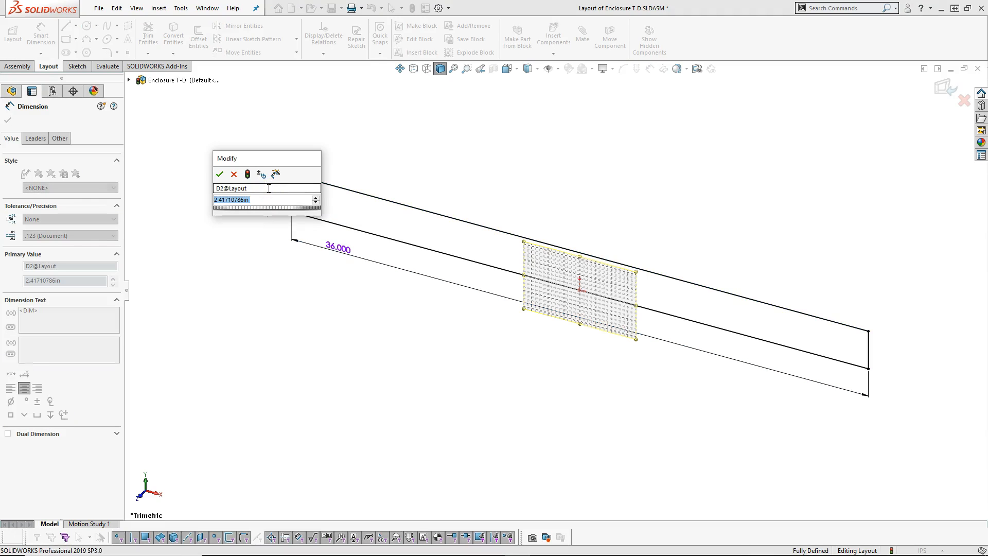
{"action": "type", "text": "16"}
{"action": "key", "text": "Return"}
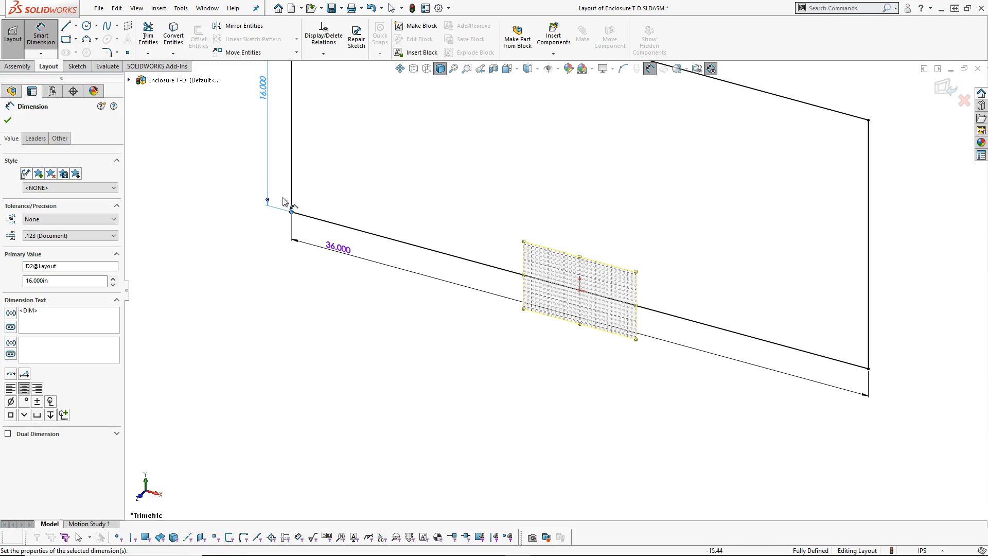
{"action": "key", "text": "ctrl+7"}
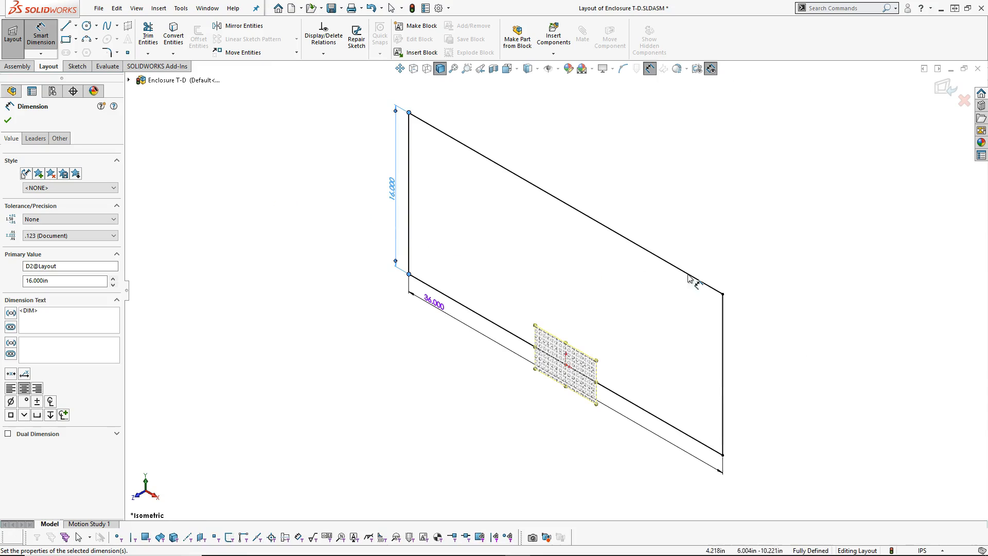
{"action": "left_click", "coordinate": [8, 120]}
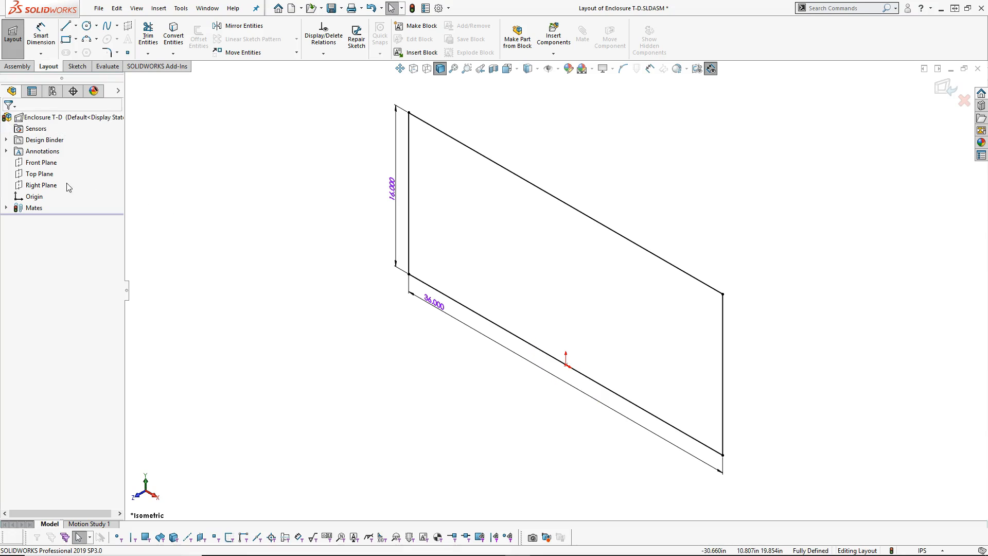
Step: On the Top Plane, sketch three connected lines joining the rectangle's lower corners into a base outline about 11.5 in deep and 36 in wide
{"action": "left_click", "coordinate": [40, 174]}
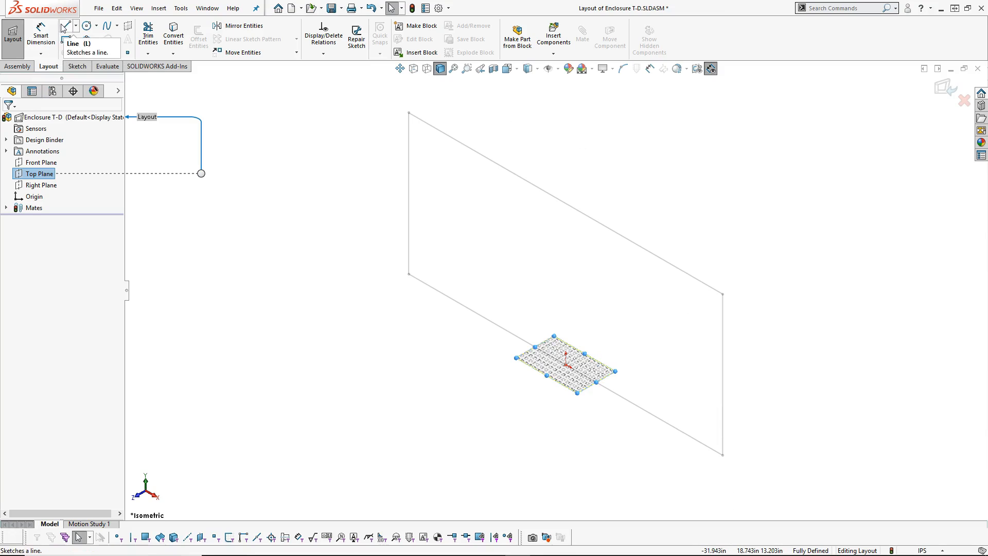
{"action": "left_click", "coordinate": [63, 27]}
{"action": "left_click", "coordinate": [408, 273]}
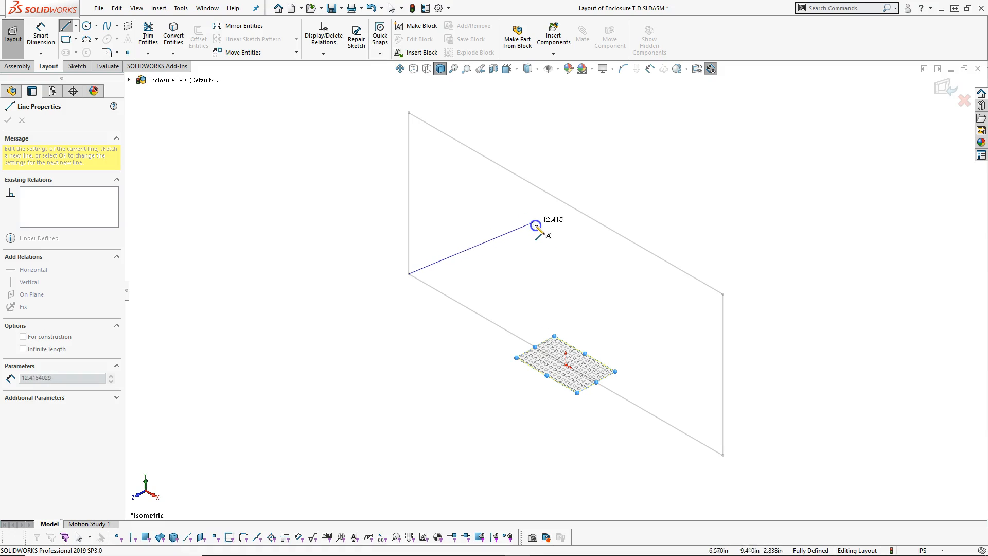
{"action": "left_click", "coordinate": [509, 216]}
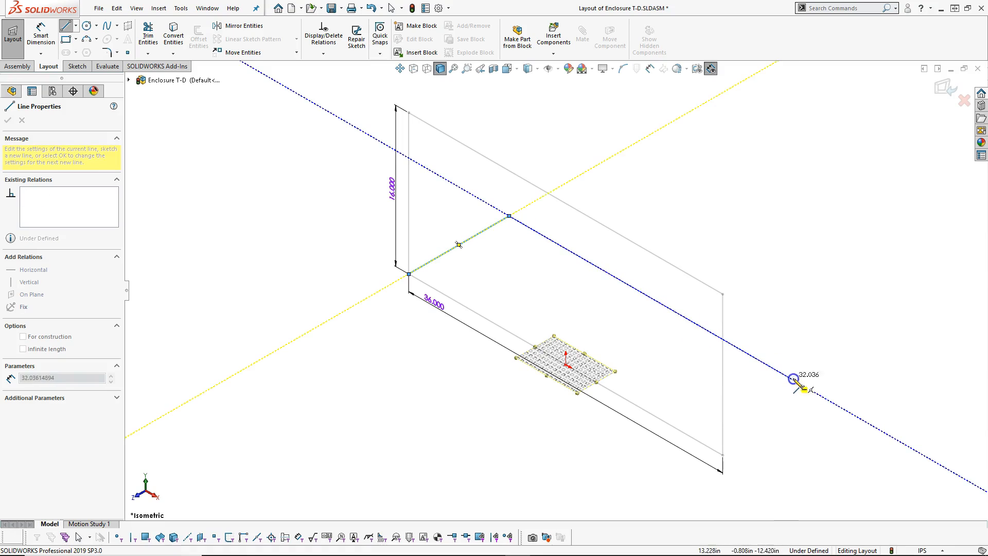
{"action": "left_click", "coordinate": [824, 397]}
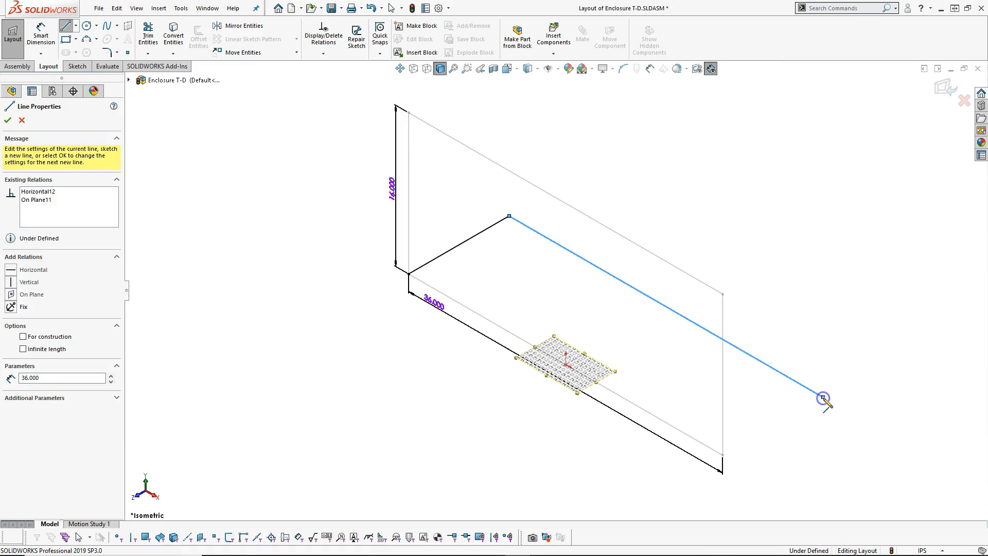
{"action": "left_click", "coordinate": [723, 456]}
Step: Dimension the base outline's side line to a depth of 24 in and finish dimensioning
{"action": "right_click", "coordinate": [778, 278]}
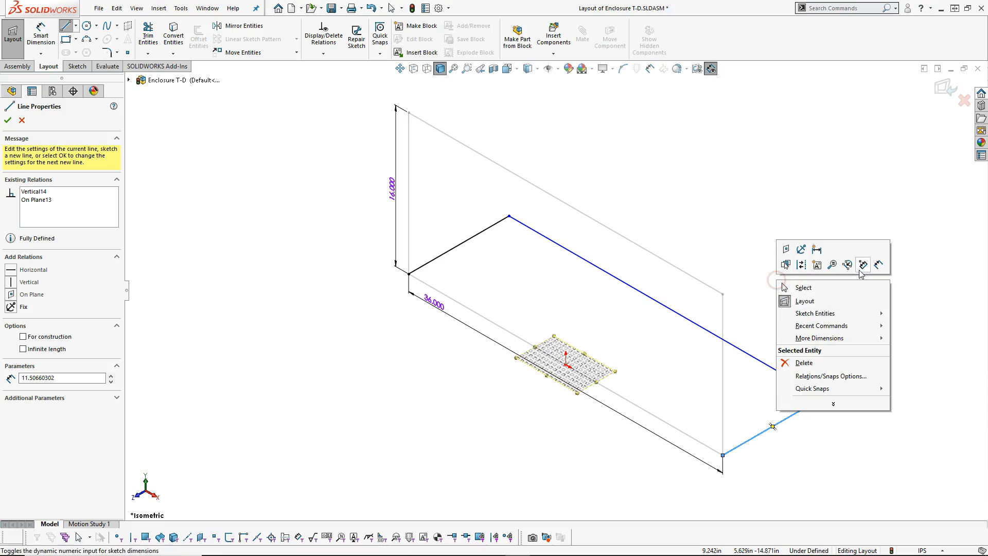
{"action": "left_click", "coordinate": [881, 262]}
{"action": "left_click", "coordinate": [792, 414]}
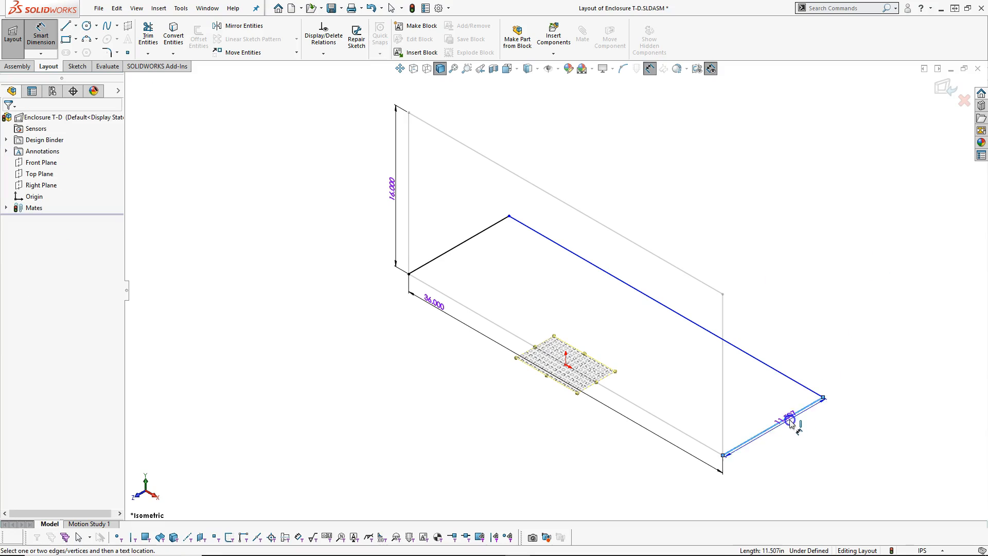
{"action": "left_click", "coordinate": [785, 449]}
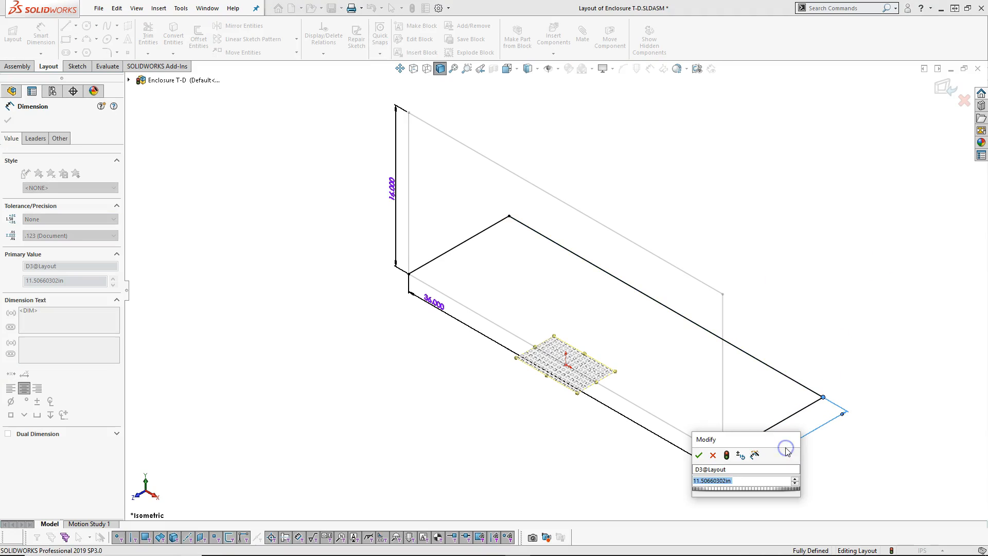
{"action": "key", "text": "Return"}
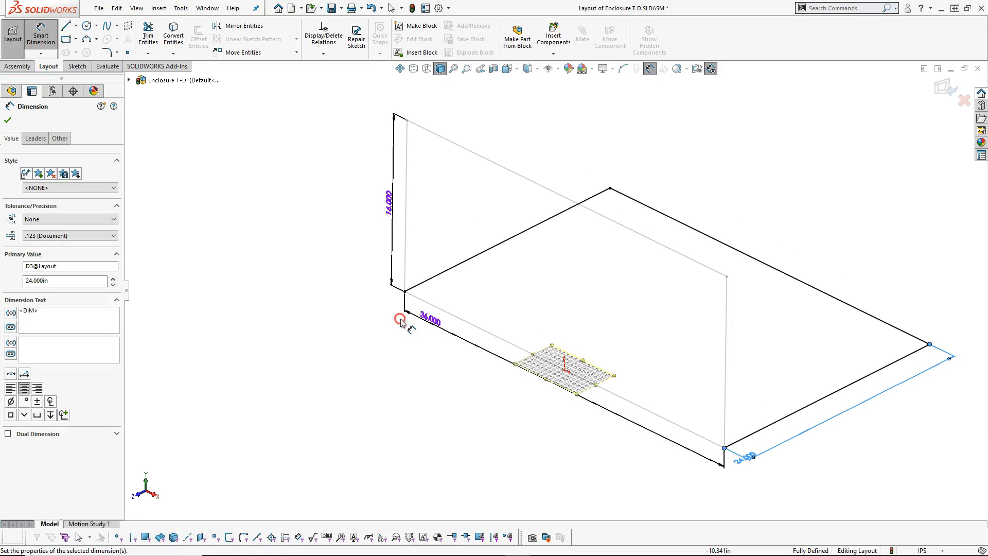
{"action": "right_click", "coordinate": [487, 278]}
{"action": "left_click", "coordinate": [516, 322]}
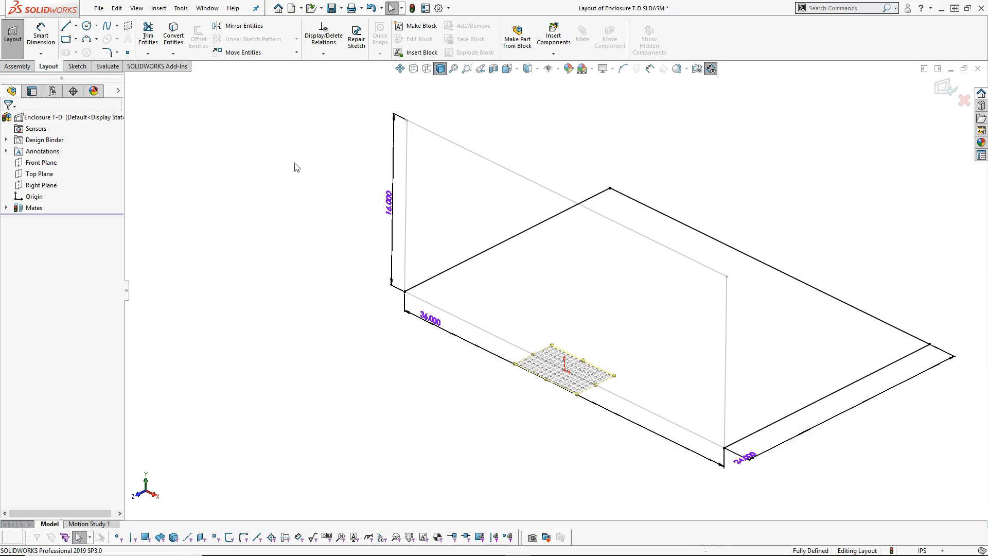
Step: Sketch a vertical line about 7.5 in tall upward from the base's rear corner nearest the 16 in dimension
{"action": "left_click", "coordinate": [342, 177]}
{"action": "mouse_move", "coordinate": [351, 177]}
{"action": "middle_mouse_down"}
{"action": "mouse_move", "coordinate": [342, 144]}
{"action": "mouse_move", "coordinate": [340, 176]}
{"action": "middle_mouse_up"}
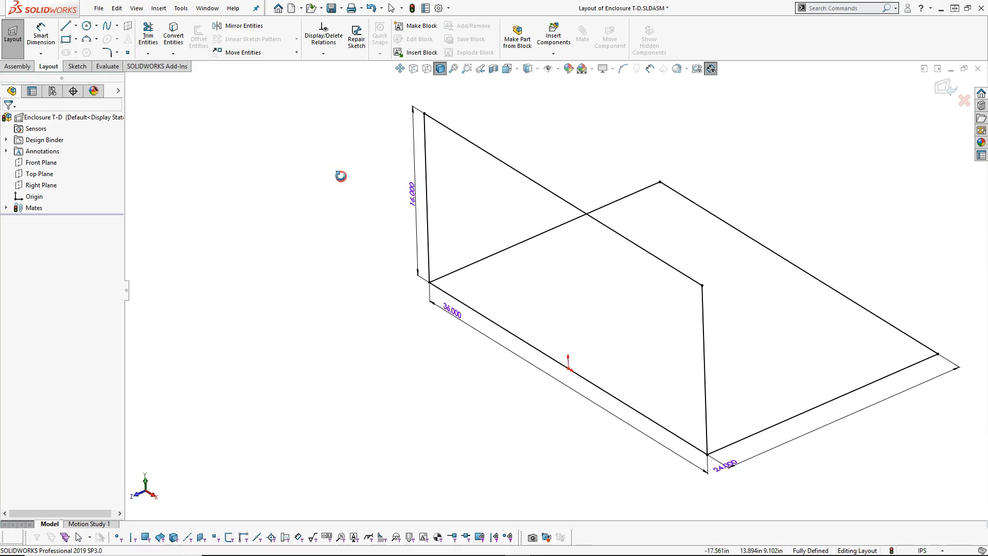
{"action": "left_click", "coordinate": [461, 138]}
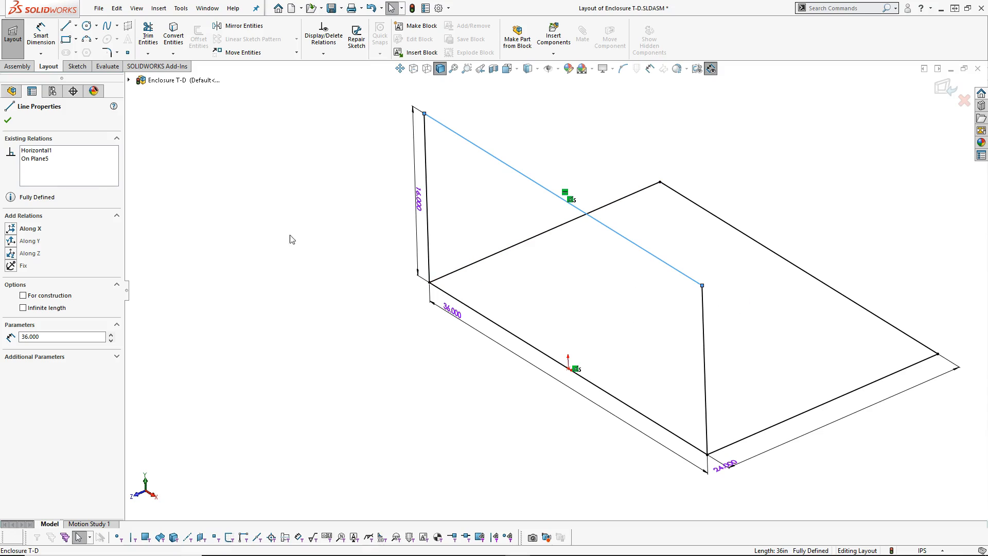
{"action": "left_click", "coordinate": [65, 26]}
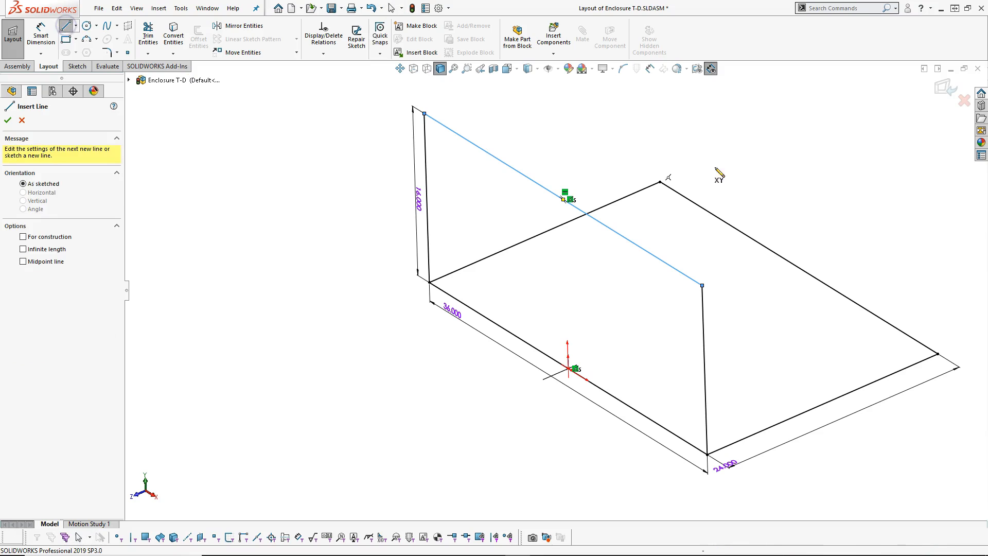
{"action": "left_click", "coordinate": [659, 182]}
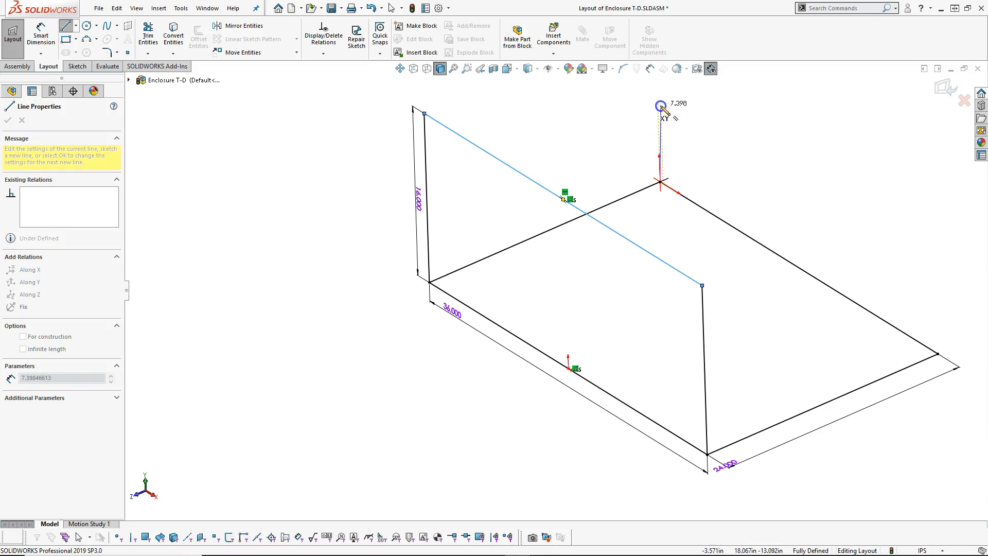
{"action": "left_click", "coordinate": [658, 103]}
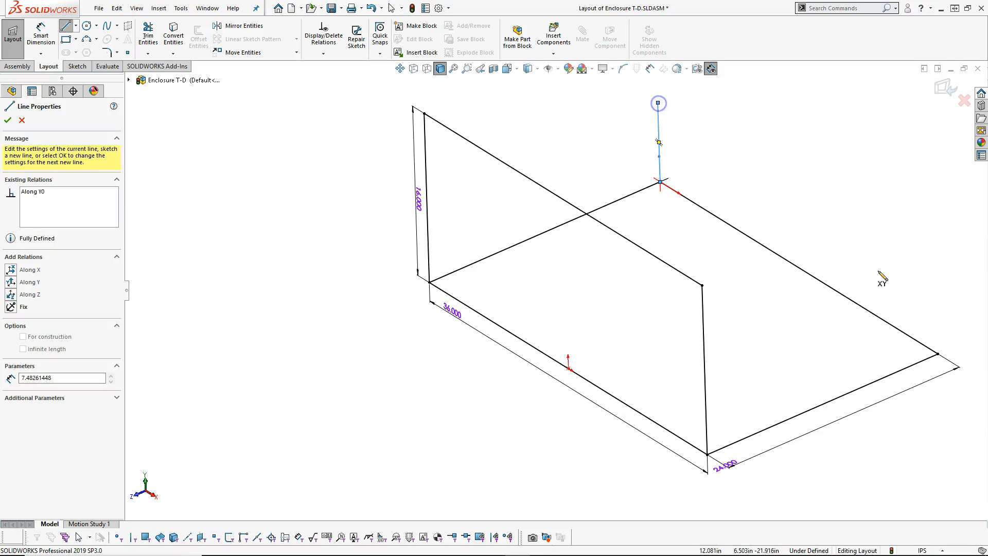
Step: Sketch a vertical line up from the base's other rear corner and connect its upper end to the front rectangle's nearest upper corner
{"action": "left_click", "coordinate": [937, 353]}
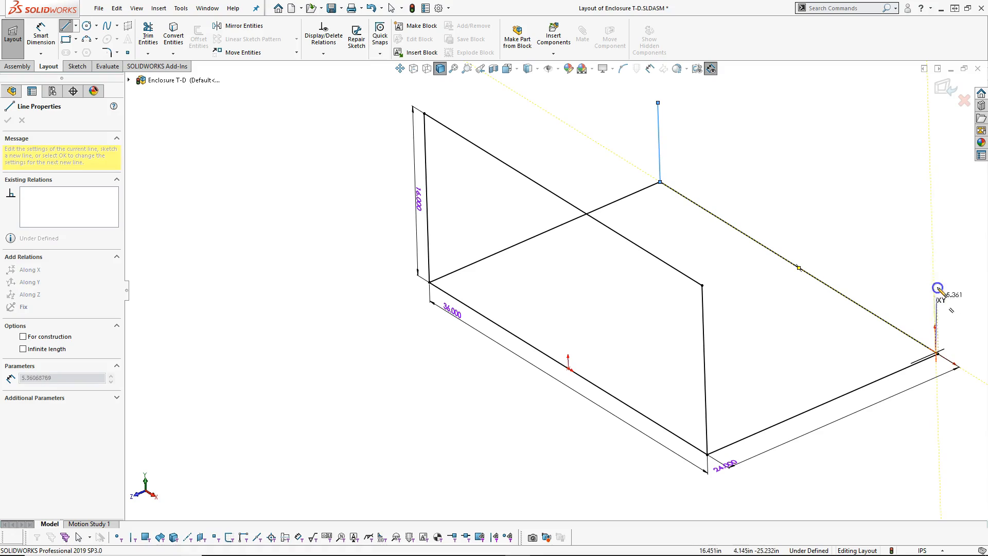
{"action": "left_click", "coordinate": [931, 179]}
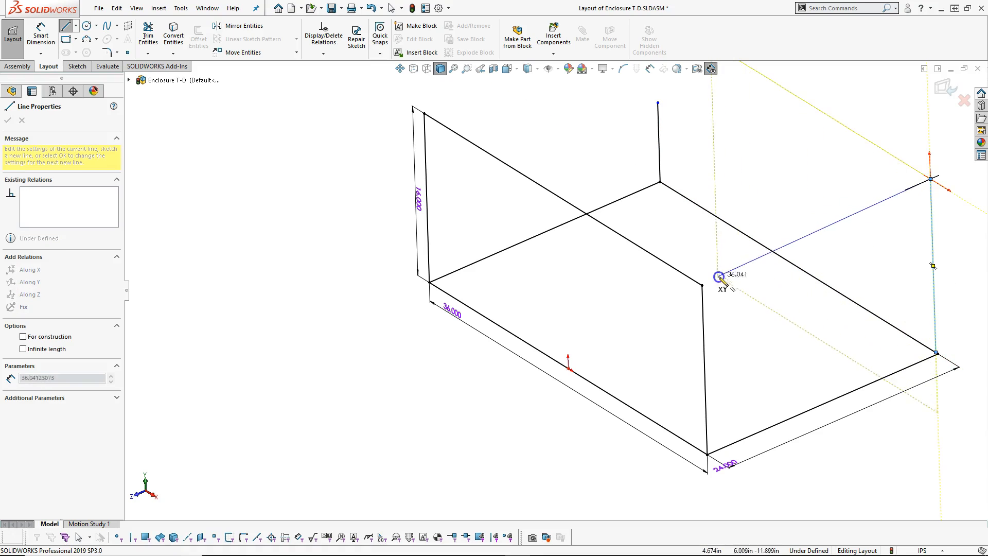
{"action": "double_click", "coordinate": [703, 285]}
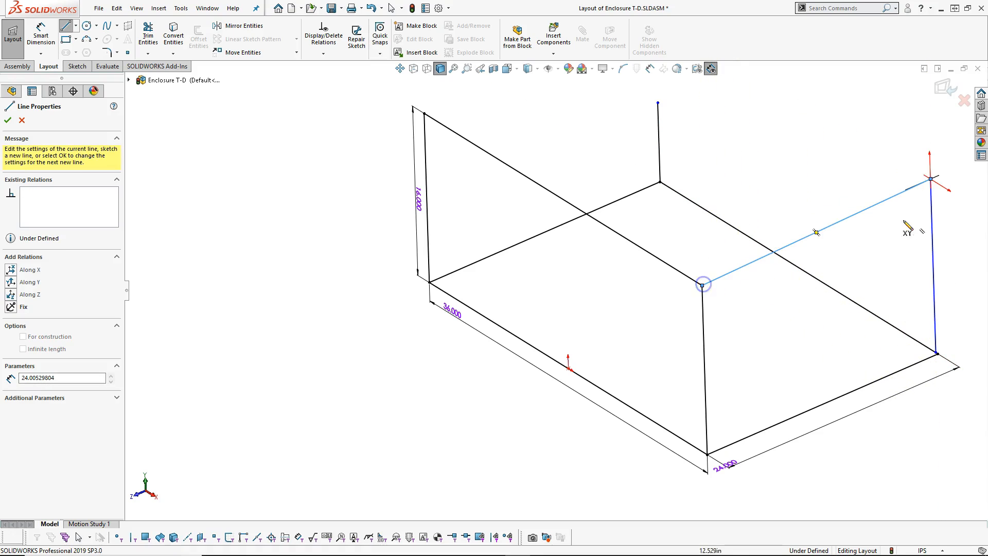
Step: Sketch the rear upper edge, about 37 in long, and the remaining upper side edge, about 25.5 in long, to the front rectangle
{"action": "left_click", "coordinate": [931, 178]}
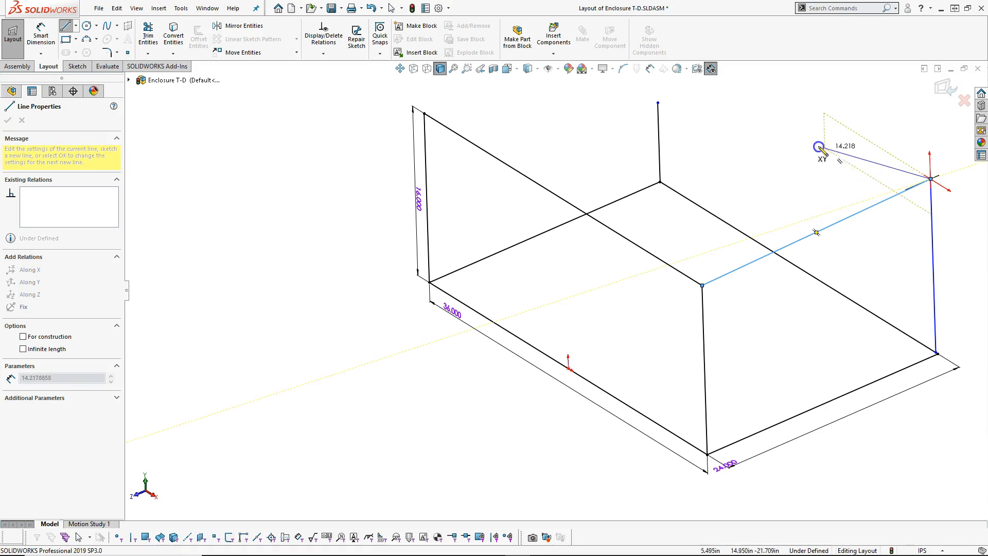
{"action": "double_click", "coordinate": [660, 103]}
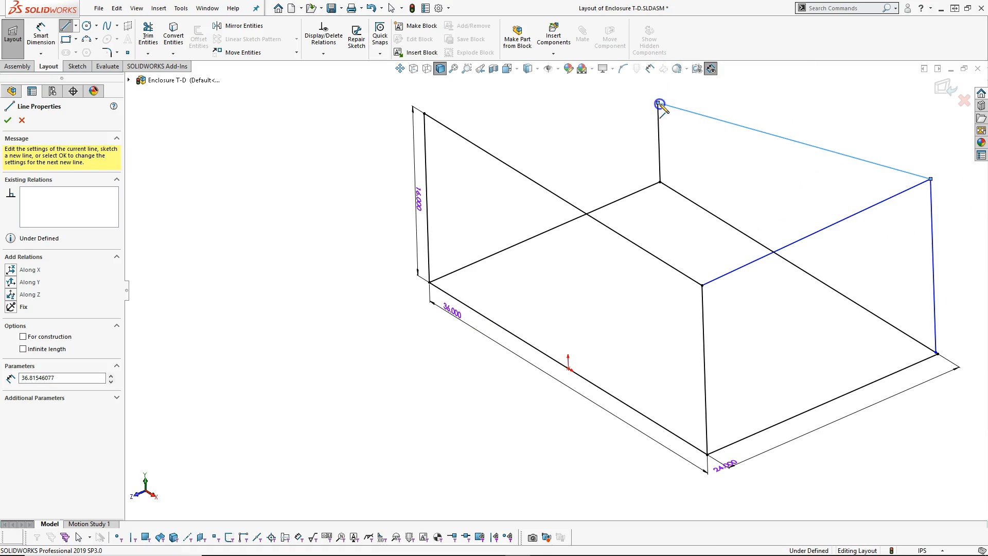
{"action": "left_click", "coordinate": [430, 110]}
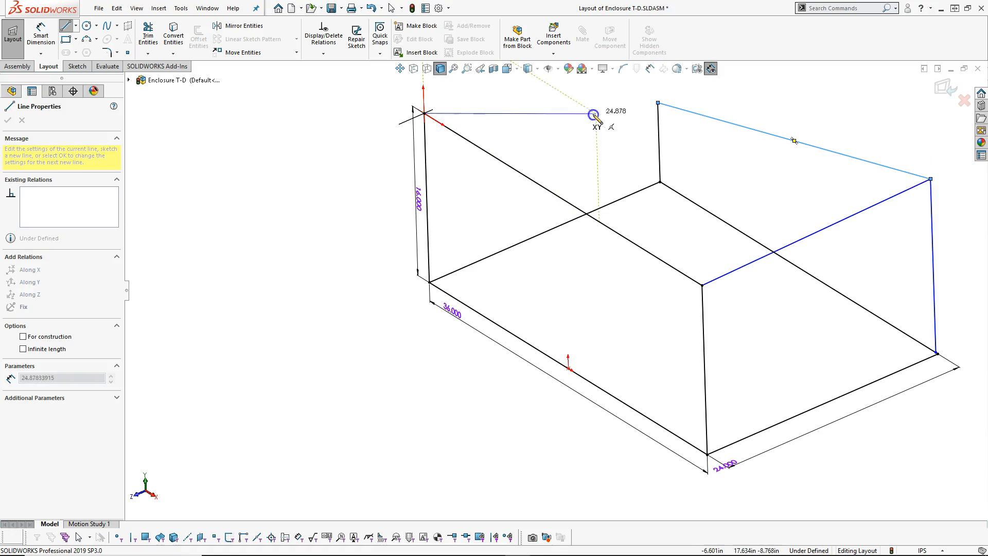
{"action": "left_click", "coordinate": [658, 103]}
{"action": "right_click", "coordinate": [766, 106]}
{"action": "left_click", "coordinate": [793, 113]}
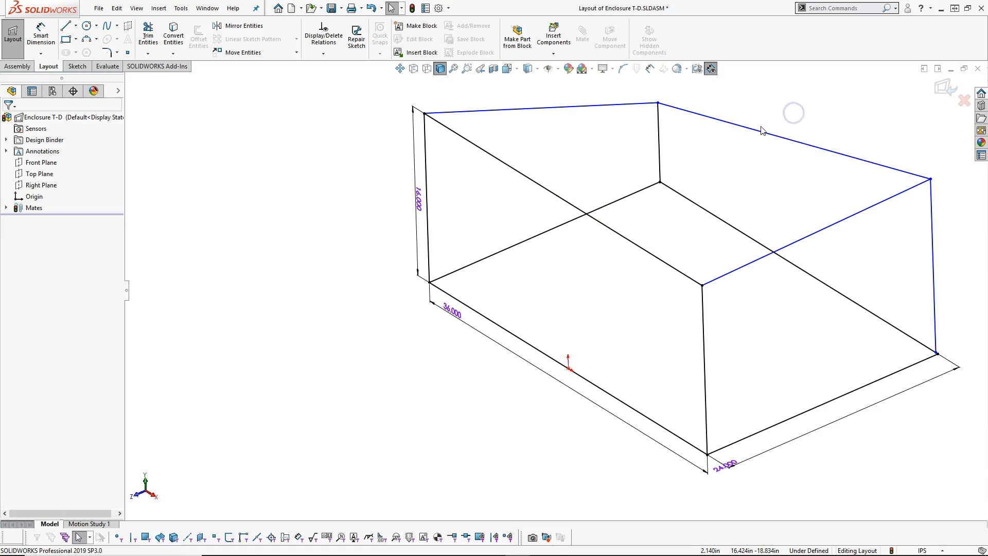
Step: Add an Along Z relation to the upper side line farthest from the 16 in dimension
{"action": "mouse_move", "coordinate": [762, 155]}
{"action": "middle_mouse_down"}
{"action": "mouse_move", "coordinate": [767, 117]}
{"action": "mouse_move", "coordinate": [752, 91]}
{"action": "mouse_move", "coordinate": [797, 90]}
{"action": "mouse_move", "coordinate": [751, 88]}
{"action": "mouse_move", "coordinate": [769, 159]}
{"action": "middle_mouse_up"}
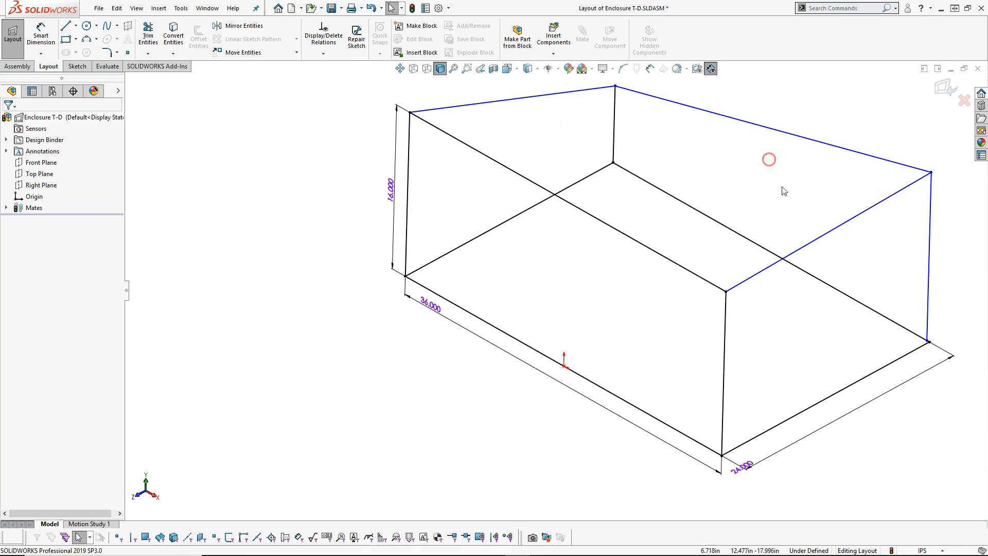
{"action": "left_click", "coordinate": [818, 237]}
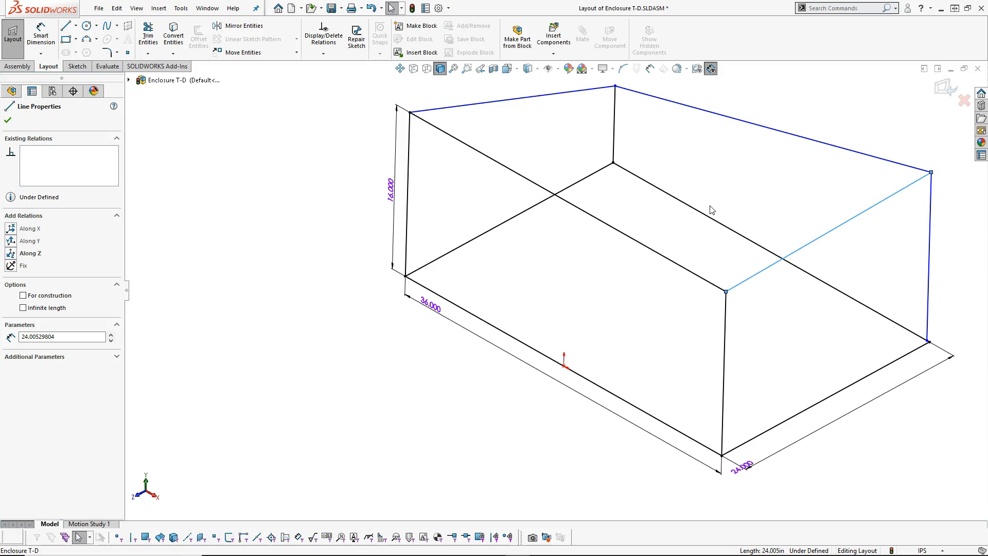
{"action": "scroll", "coordinate": [684, 213], "scroll_direction": "up", "scroll_amount": 2}
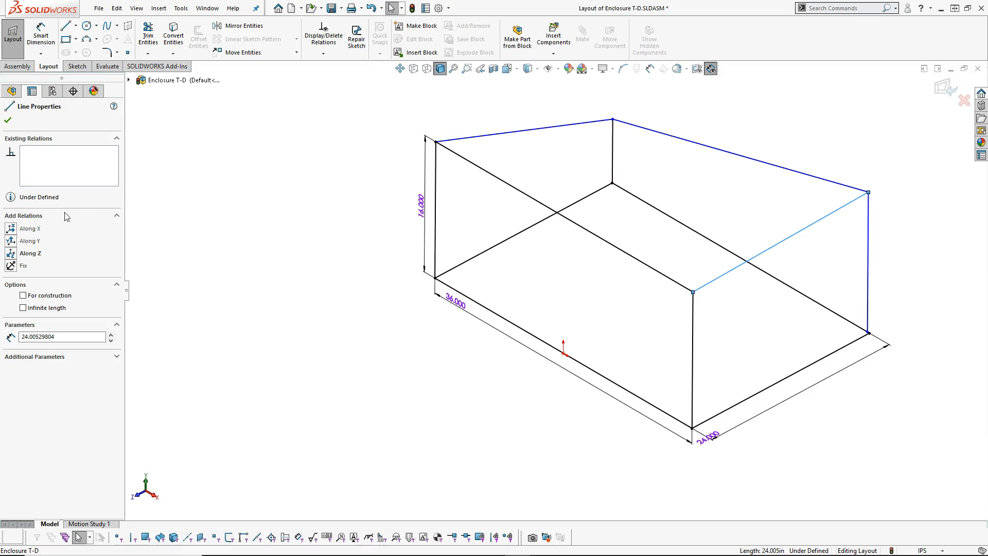
{"action": "left_click", "coordinate": [33, 254]}
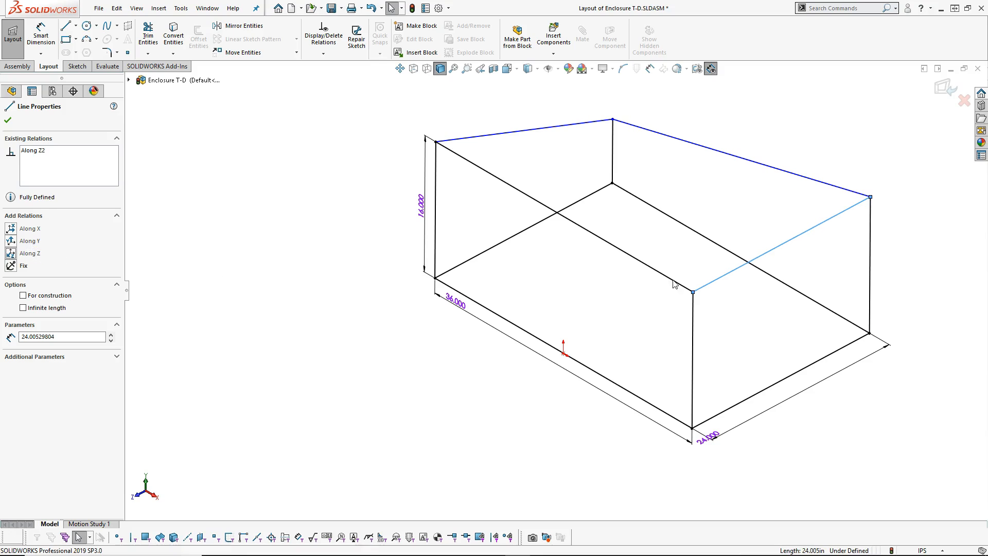
Step: Try an Along Z relation on the upper side line nearest the 16 in dimension, and undo it
{"action": "middle_click_drag", "start_coordinate": [700, 291], "coordinate": [757, 245]}
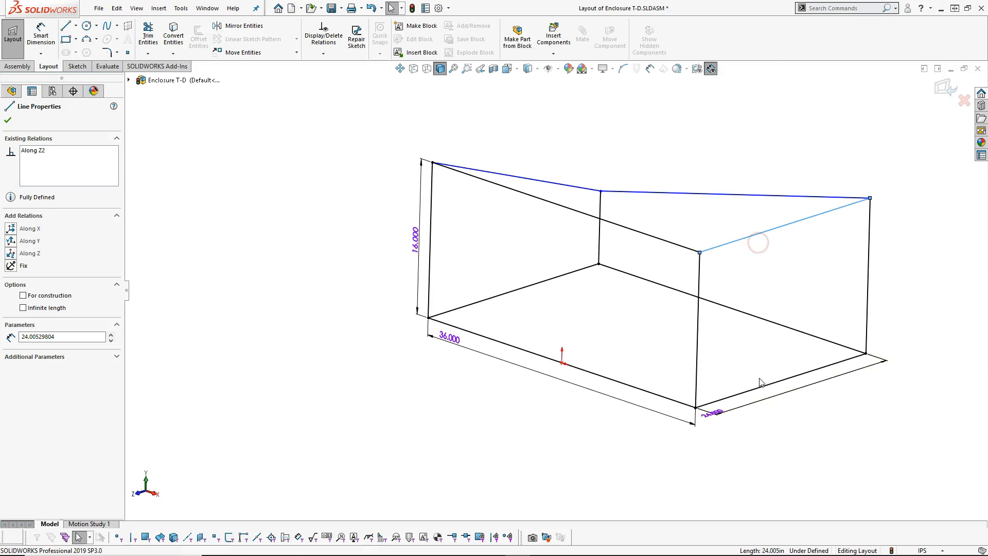
{"action": "middle_click_drag", "start_coordinate": [749, 345], "coordinate": [743, 387]}
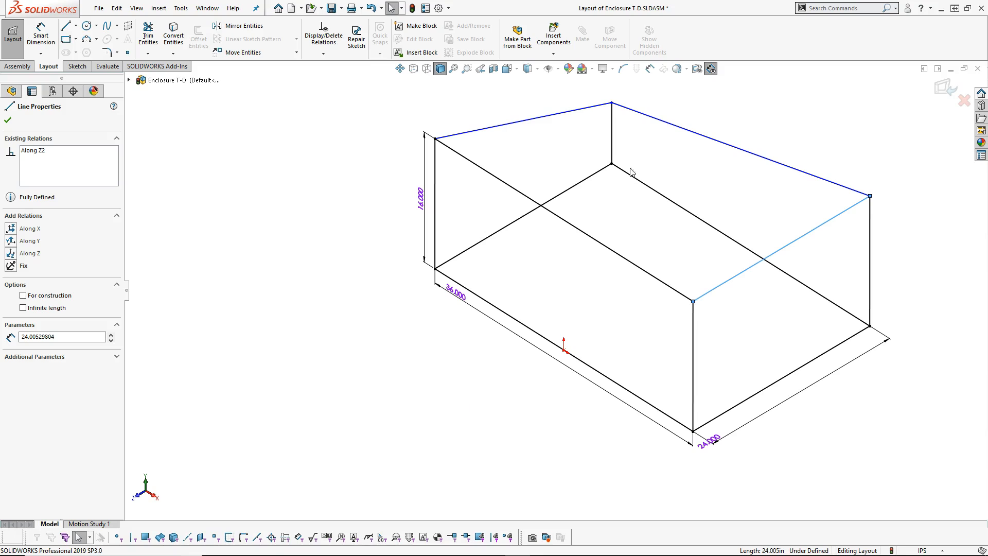
{"action": "left_click", "coordinate": [493, 127]}
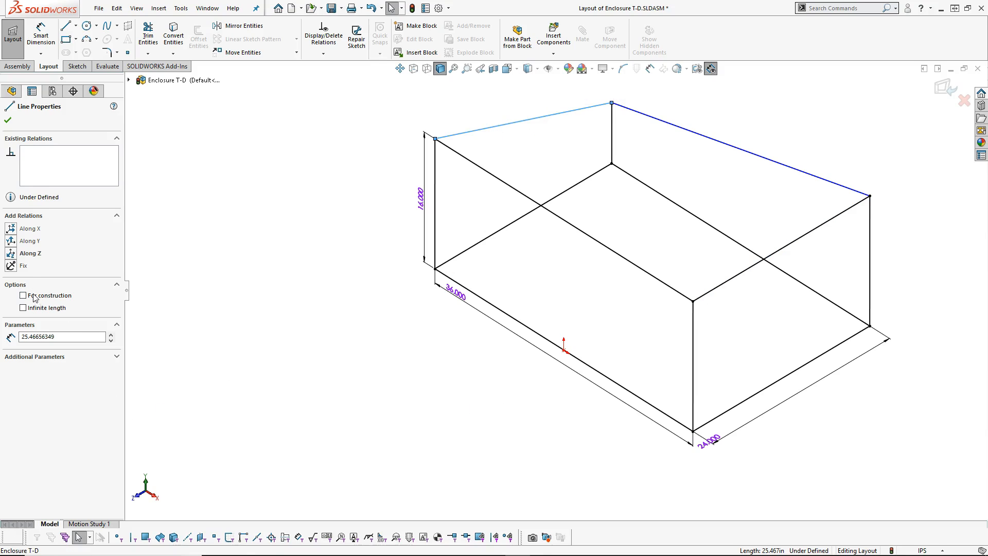
{"action": "left_click", "coordinate": [13, 253]}
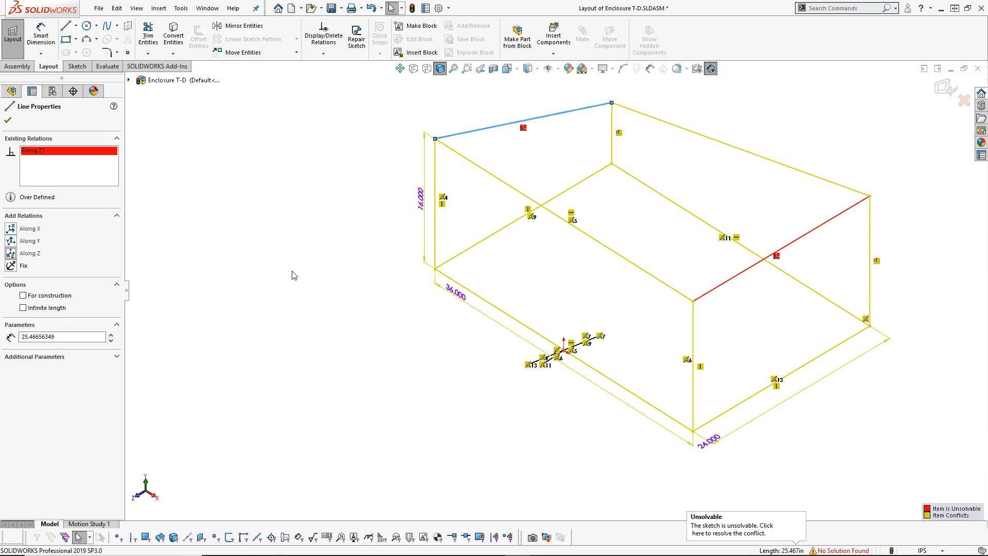
{"action": "key", "text": "ctrl+z"}
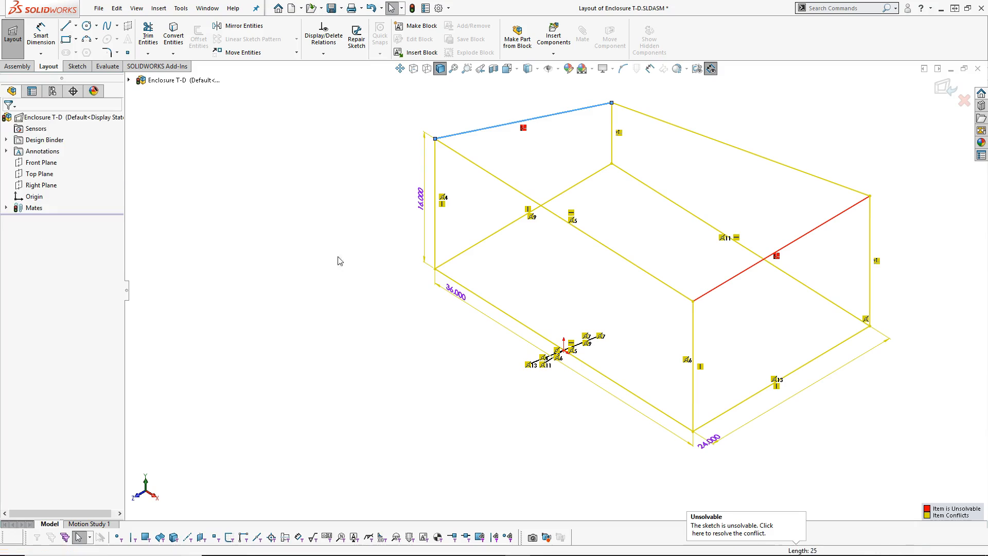
Step: Try an Along X relation on the rear upper line, and undo it
{"action": "left_click", "coordinate": [699, 161]}
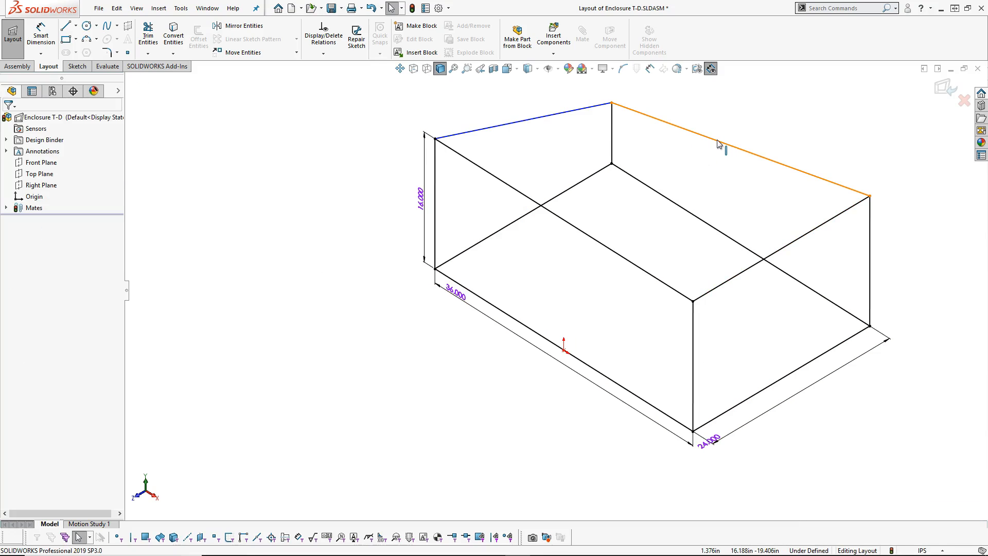
{"action": "left_click", "coordinate": [717, 143]}
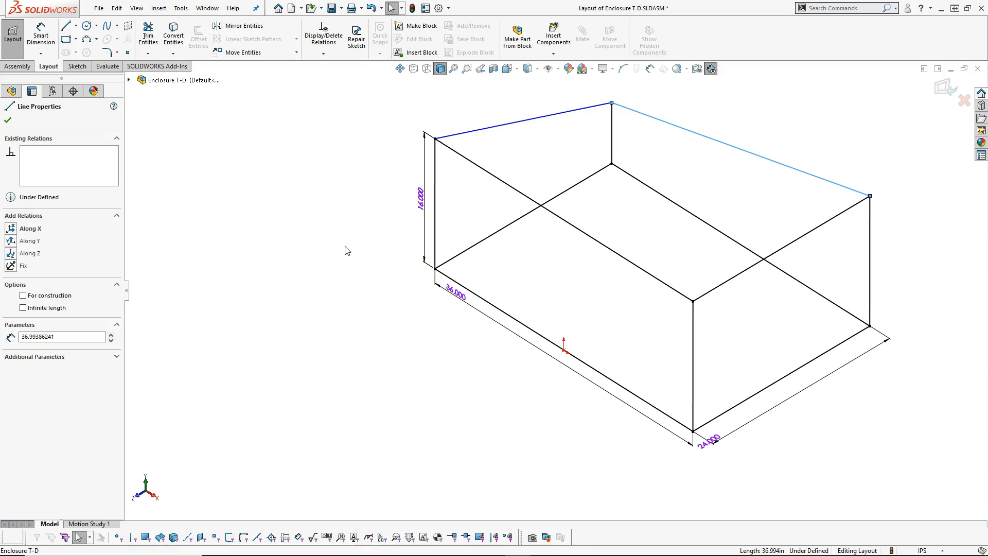
{"action": "left_click", "coordinate": [37, 240]}
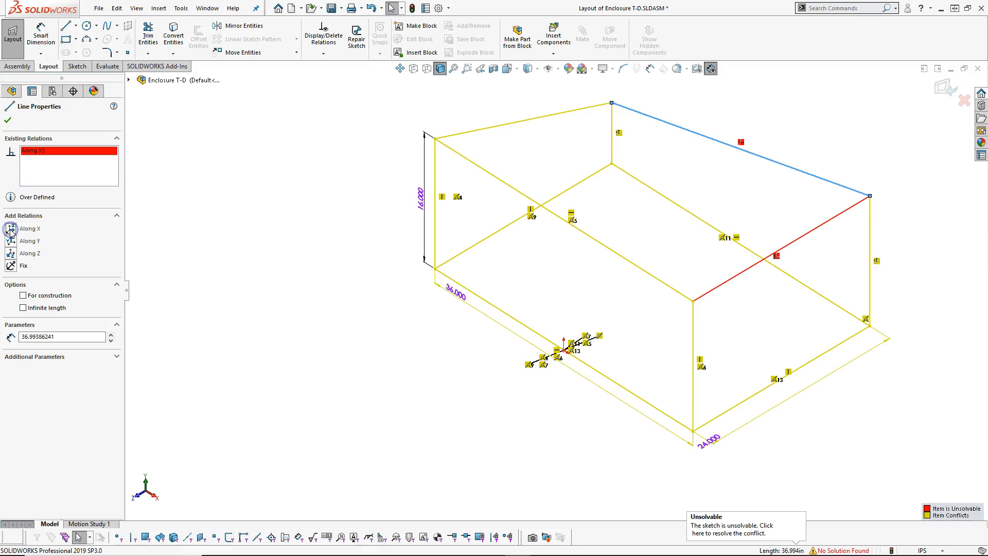
{"action": "left_click", "coordinate": [308, 236]}
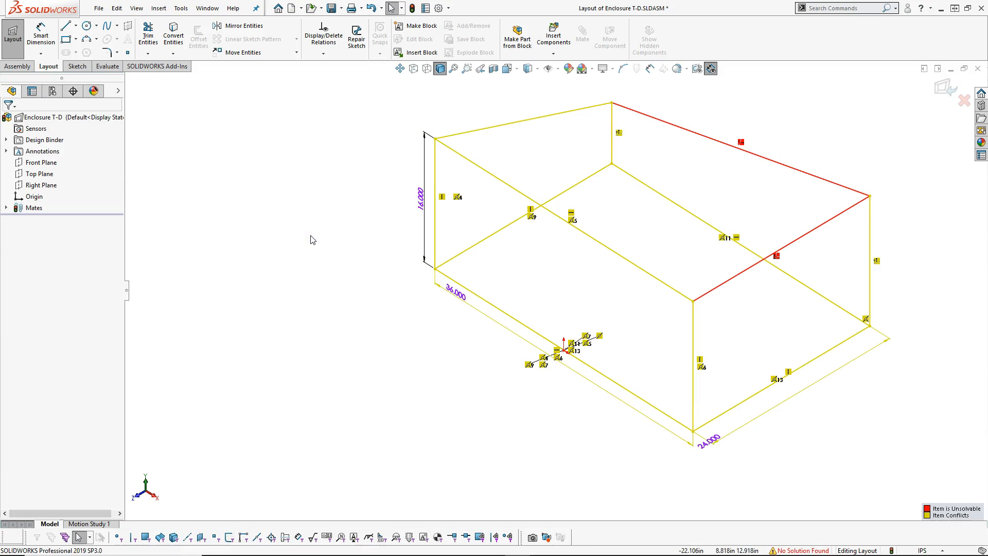
{"action": "key", "text": "ctrl+z"}
{"action": "left_click", "coordinate": [636, 153]}
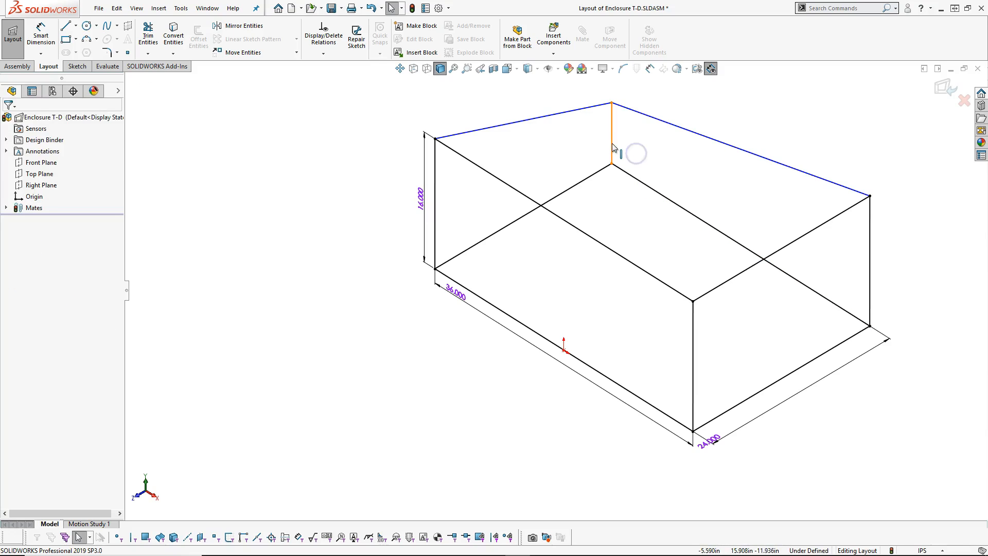
Step: Make the short rear vertical line equal in length to the front vertical line dimensioned 16 in
{"action": "left_click", "coordinate": [613, 147]}
{"action": "left_click", "coordinate": [693, 381], "text": "ctrl"}
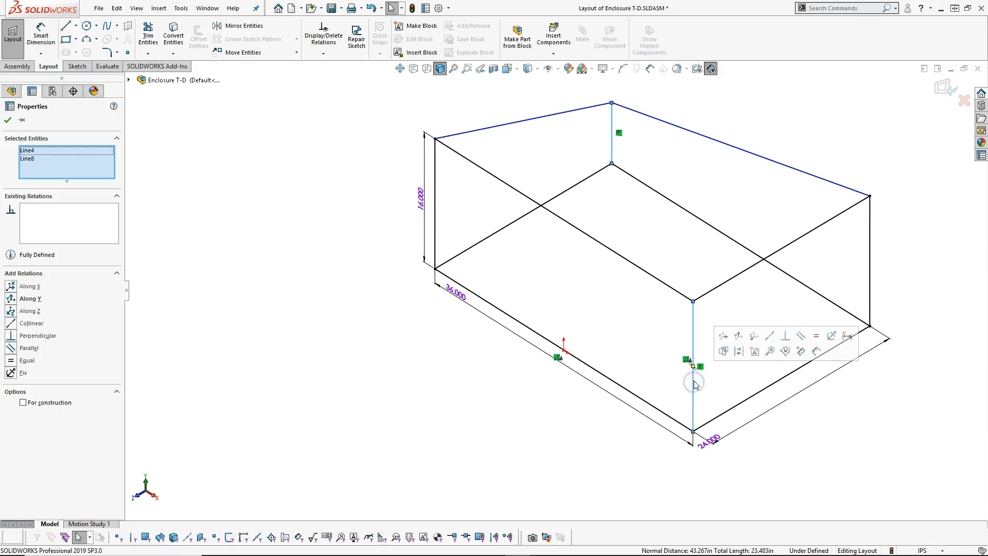
{"action": "left_click", "coordinate": [435, 228]}
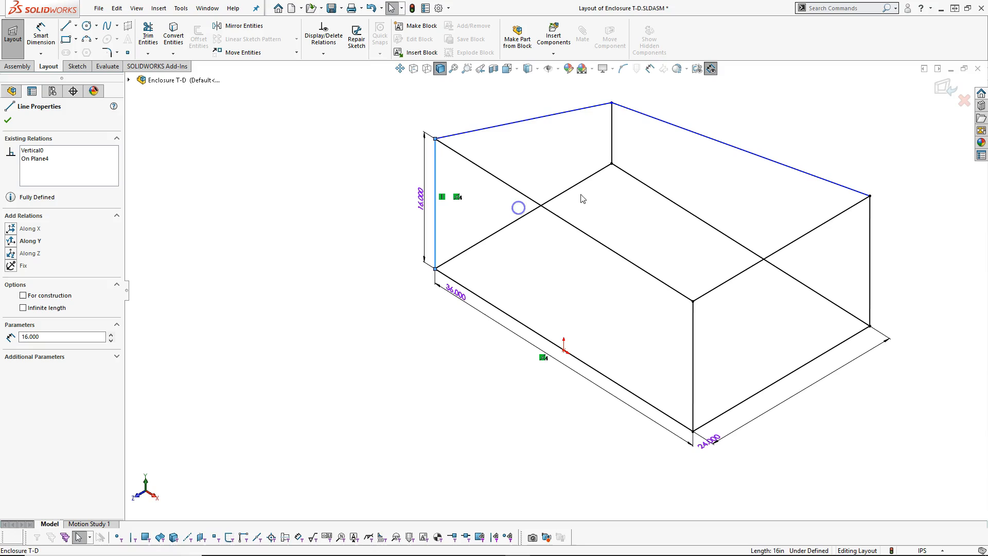
{"action": "left_click", "coordinate": [611, 146], "text": "ctrl"}
{"action": "left_click", "coordinate": [733, 95]}
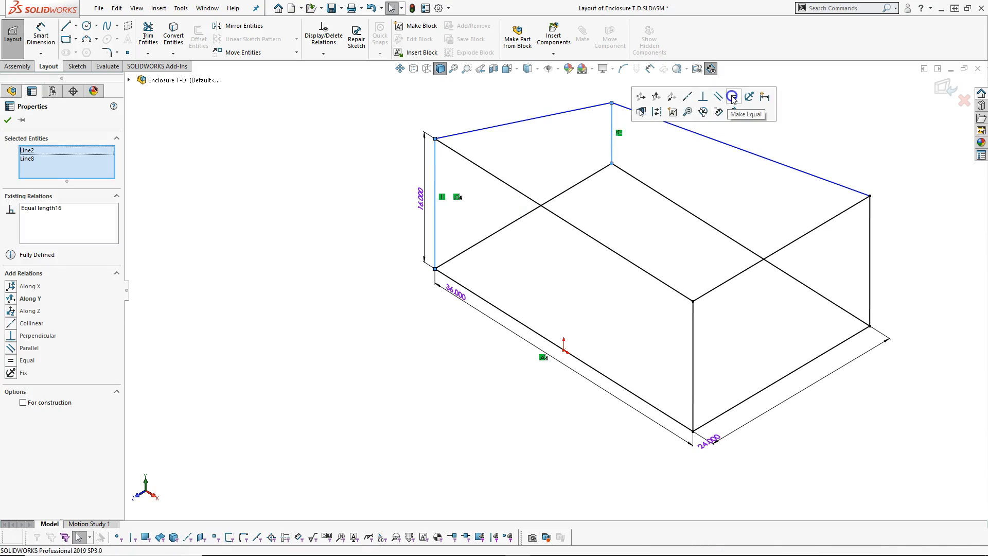
{"action": "left_click", "coordinate": [675, 242]}
Step: Move the 24 in depth dimension's text to the middle of its dimension line and exit the layout
{"action": "scroll", "coordinate": [667, 230], "scroll_direction": "up", "scroll_amount": 3}
{"action": "mouse_move", "coordinate": [668, 230]}
{"action": "middle_mouse_down"}
{"action": "mouse_move", "coordinate": [662, 178]}
{"action": "mouse_move", "coordinate": [669, 265]}
{"action": "middle_mouse_up"}
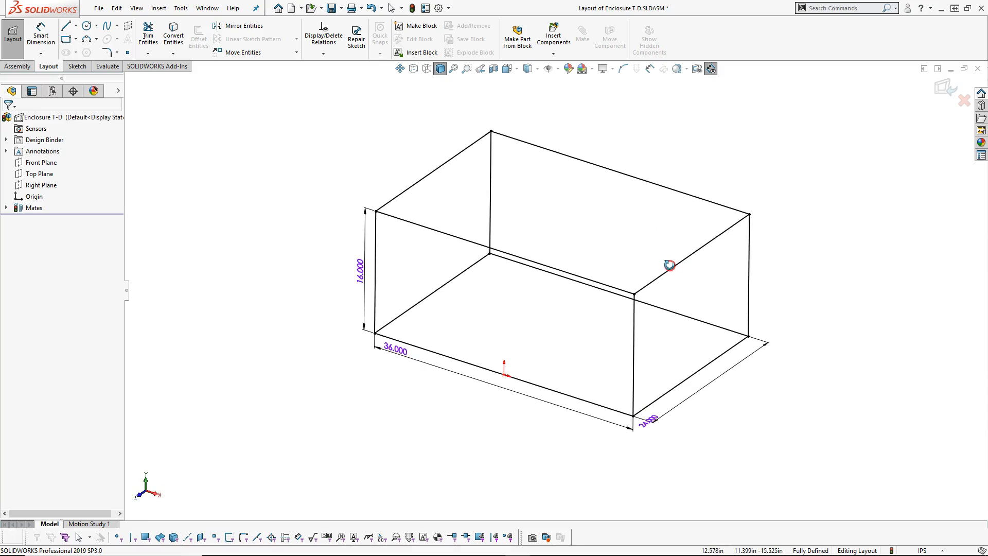
{"action": "key", "text": "z"}
{"action": "left_click_drag", "start_coordinate": [640, 402], "coordinate": [690, 367]}
{"action": "mouse_move", "coordinate": [807, 326]}
{"action": "middle_mouse_down"}
{"action": "mouse_move", "coordinate": [803, 292]}
{"action": "mouse_move", "coordinate": [730, 306]}
{"action": "middle_mouse_up"}
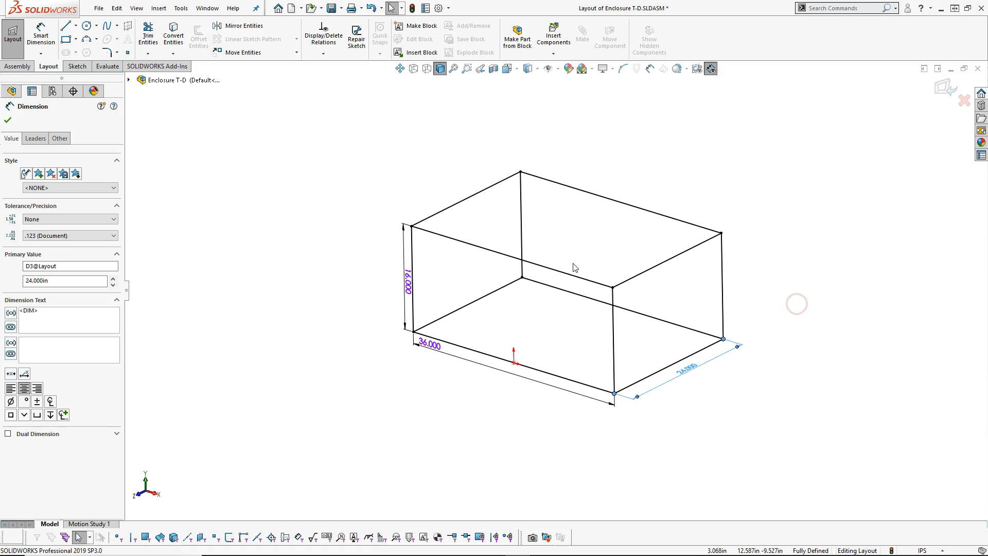
{"action": "scroll", "coordinate": [574, 267], "scroll_direction": "down", "scroll_amount": 1}
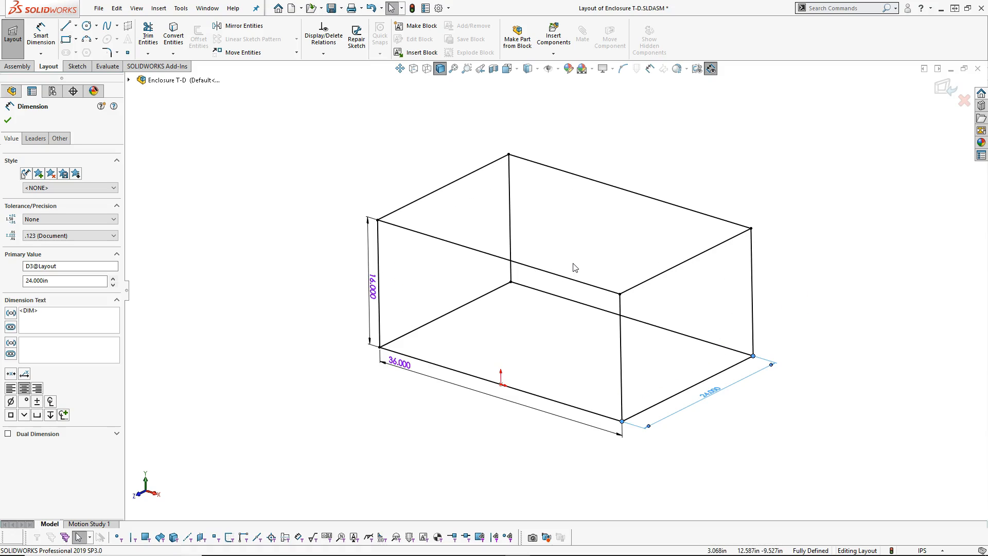
{"action": "left_click", "coordinate": [939, 88]}
{"action": "left_click", "coordinate": [772, 126]}
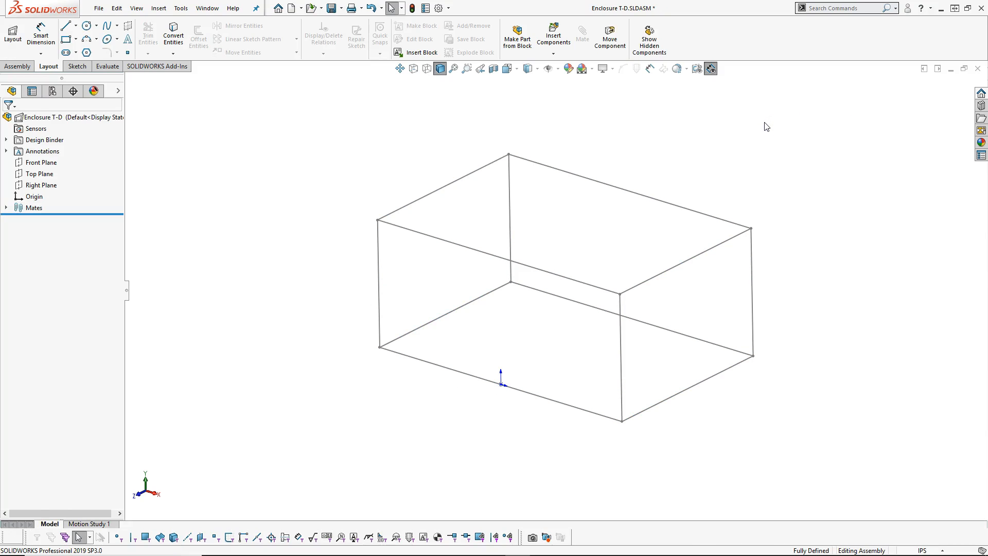
{"action": "scroll", "coordinate": [502, 280], "scroll_direction": "down", "scroll_amount": 6}
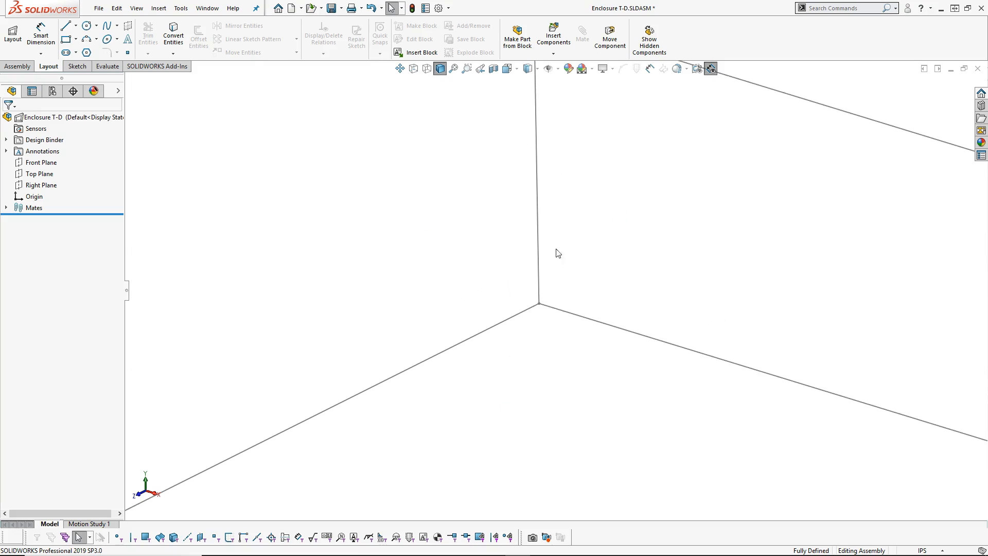
{"action": "scroll", "coordinate": [551, 310], "scroll_direction": "up", "scroll_amount": 8}
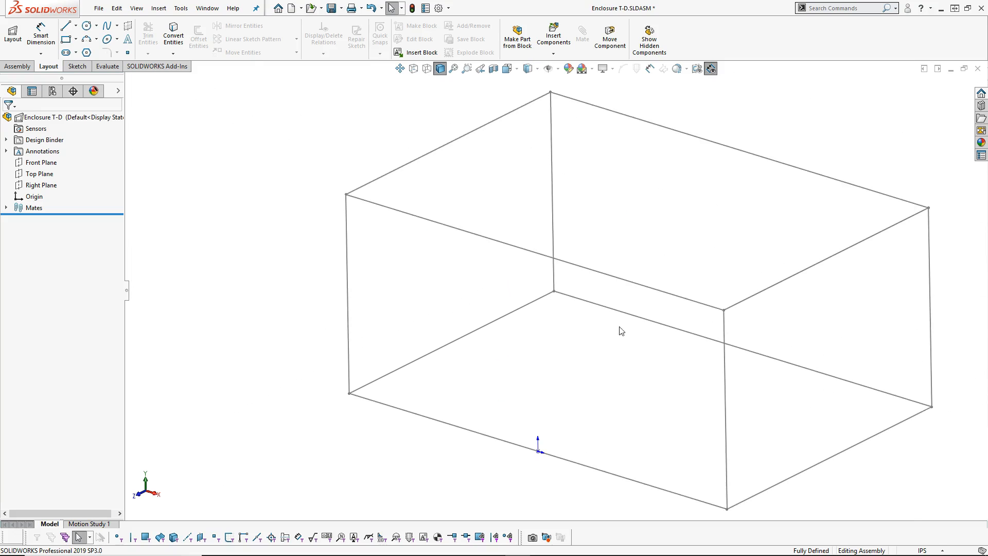
{"action": "mouse_move", "coordinate": [674, 278]}
{"action": "middle_mouse_down"}
{"action": "mouse_move", "coordinate": [675, 261]}
{"action": "mouse_move", "coordinate": [673, 280]}
{"action": "middle_mouse_up"}
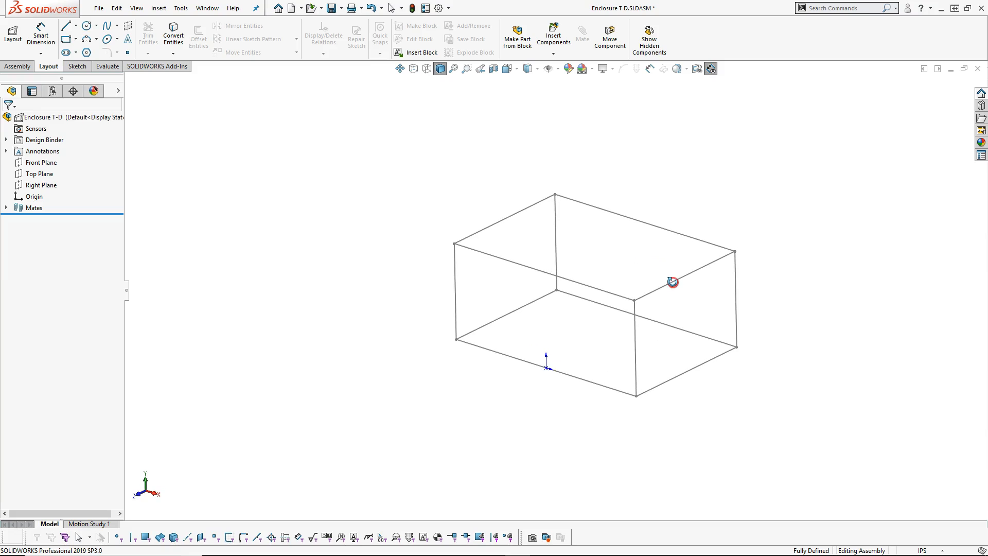
{"action": "key", "text": "f"}
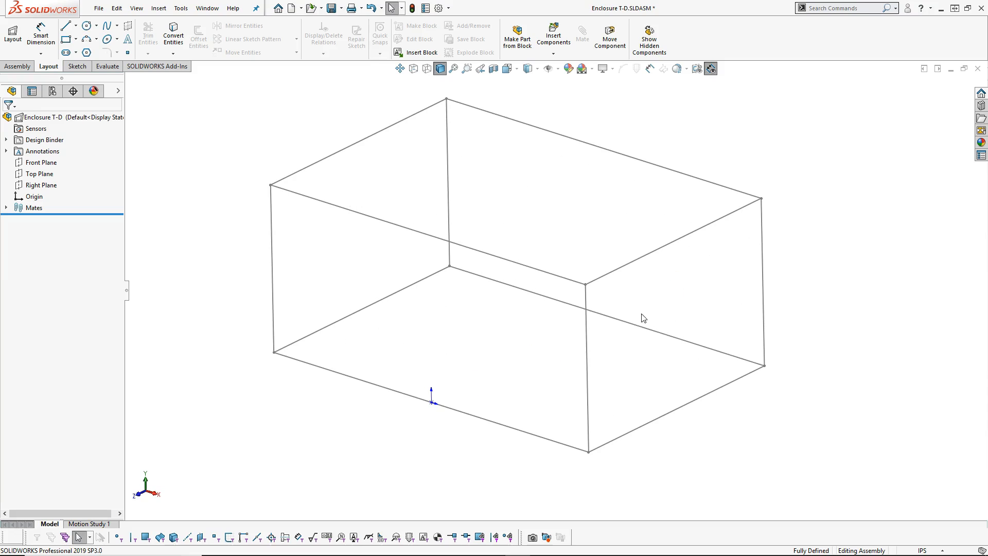
{"action": "middle_click_drag", "start_coordinate": [478, 287], "coordinate": [477, 292]}
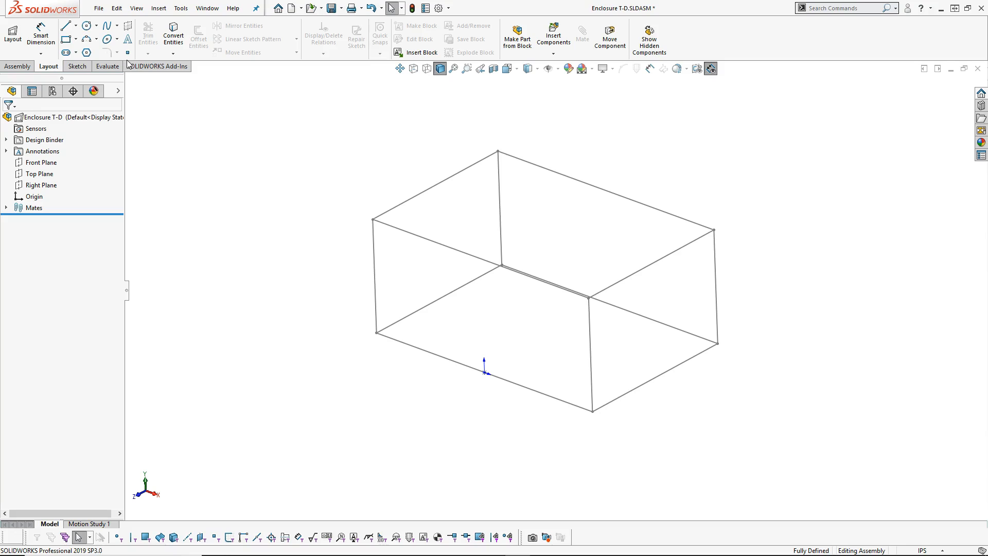
Step: Start a new 3D sketch in the assembly
{"action": "left_click", "coordinate": [77, 66]}
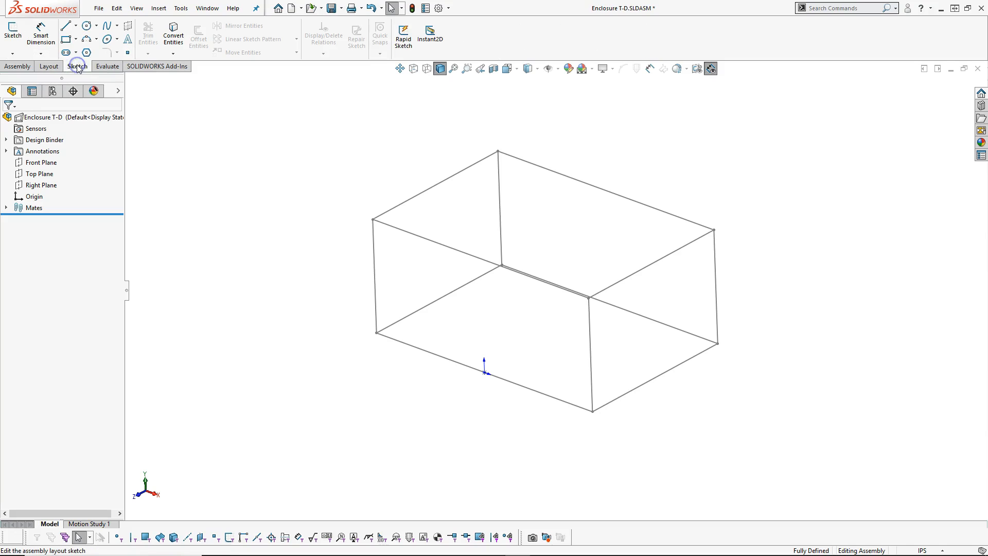
{"action": "left_click", "coordinate": [13, 54]}
{"action": "left_click", "coordinate": [30, 78]}
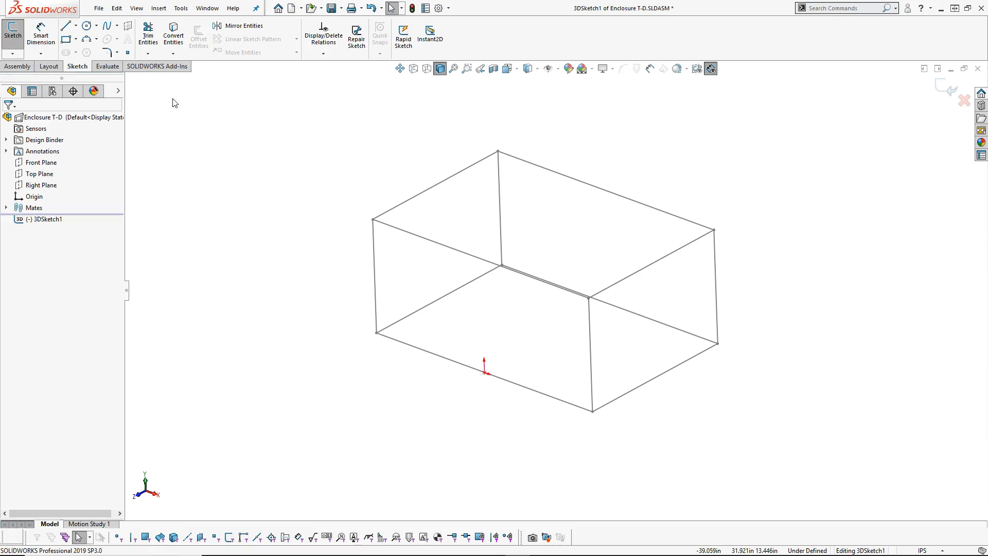
Step: Sketch a line across the top of the layout box from the front upper edge's midpoint to the rear upper edge's midpoint
{"action": "mouse_move", "coordinate": [224, 206]}
{"action": "middle_mouse_down"}
{"action": "mouse_move", "coordinate": [225, 184]}
{"action": "mouse_move", "coordinate": [229, 202]}
{"action": "middle_mouse_up"}
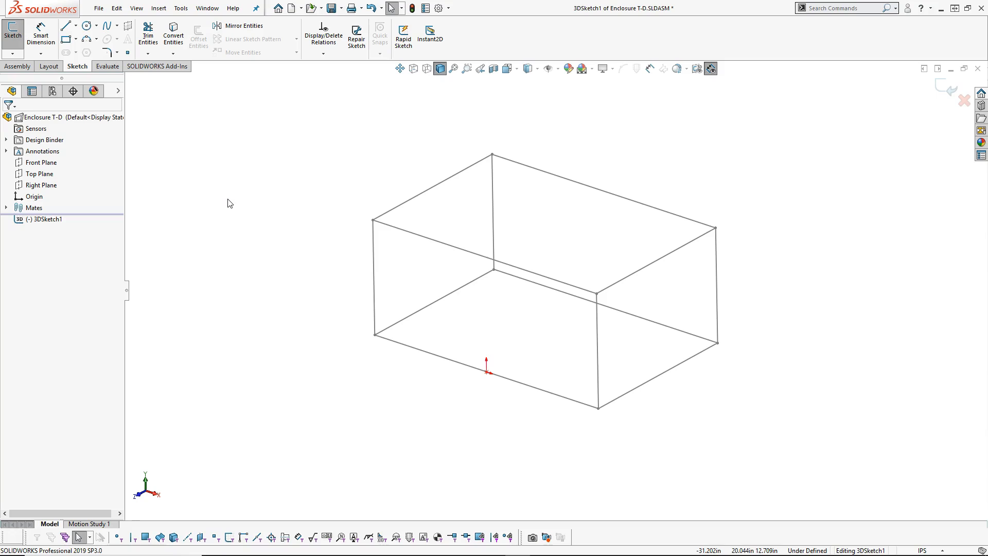
{"action": "middle_click_drag", "start_coordinate": [256, 218], "coordinate": [253, 203]}
{"action": "key", "text": "Escape"}
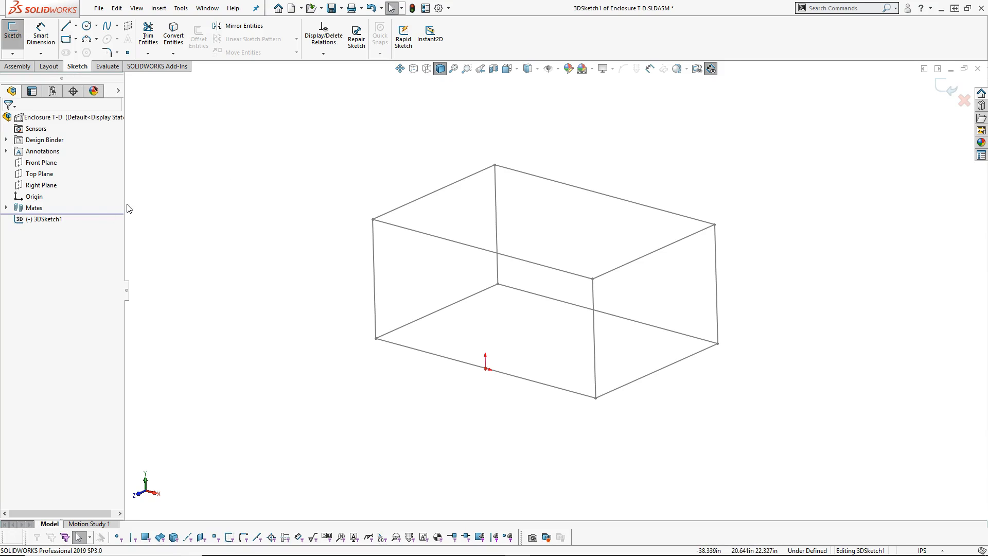
{"action": "left_click", "coordinate": [66, 26]}
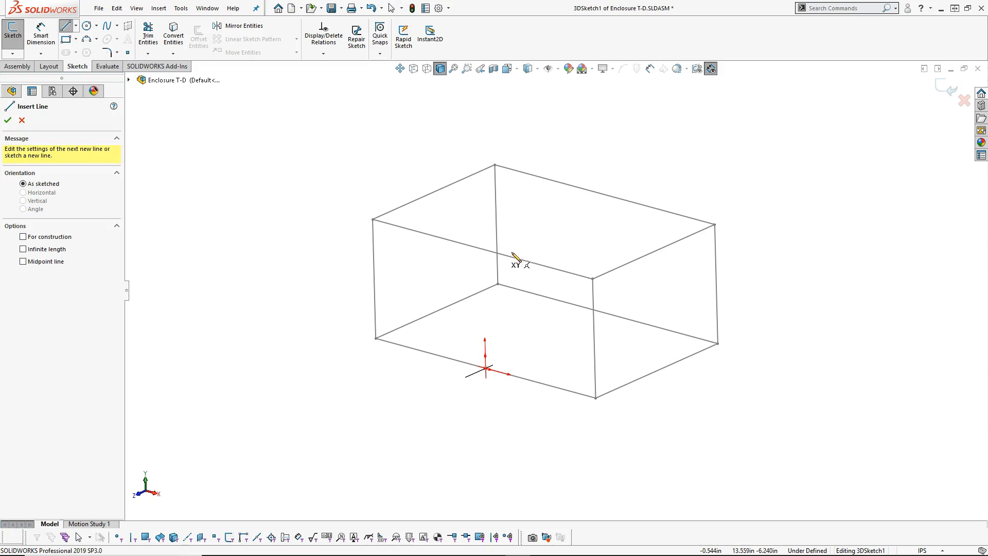
{"action": "left_click", "coordinate": [483, 250]}
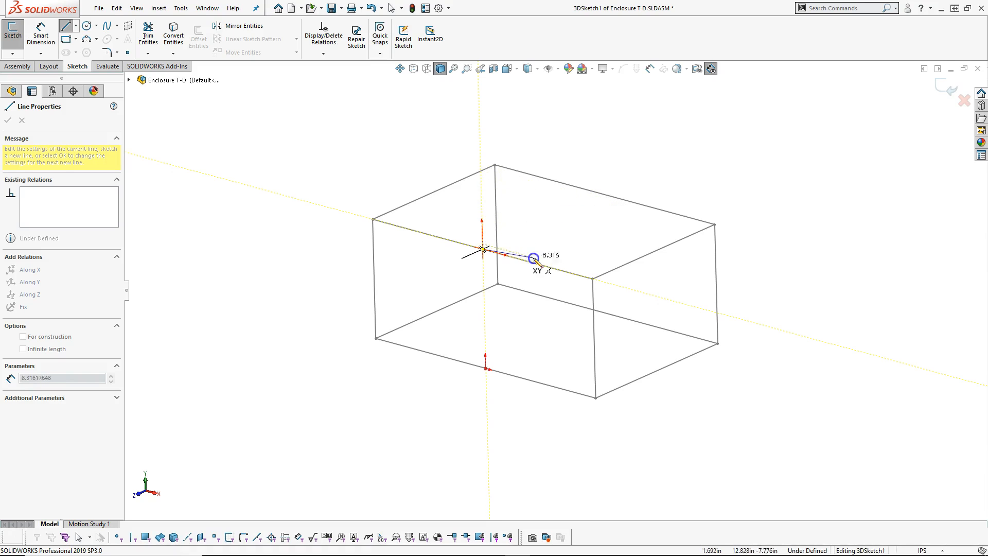
{"action": "left_click", "coordinate": [600, 193]}
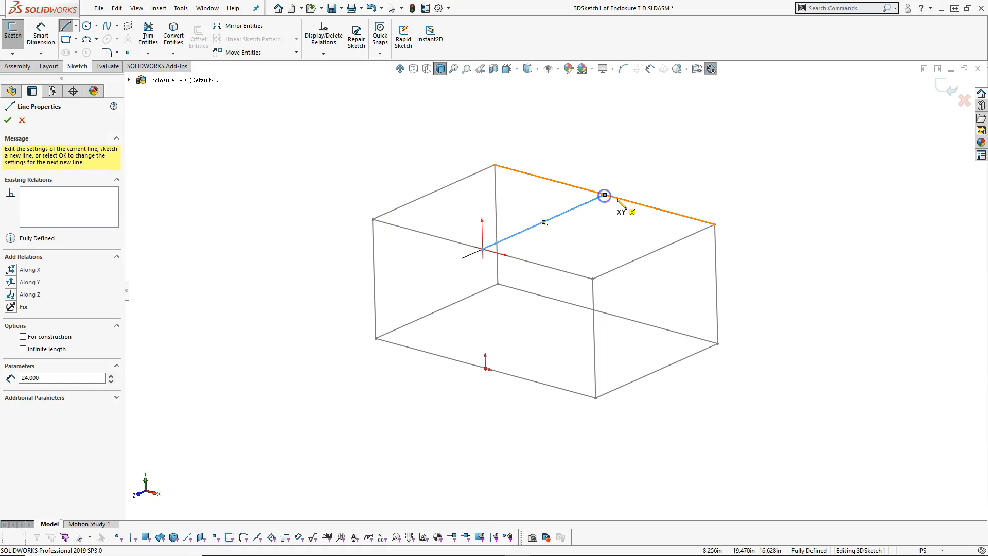
{"action": "right_click", "coordinate": [623, 164]}
{"action": "left_click", "coordinate": [649, 170]}
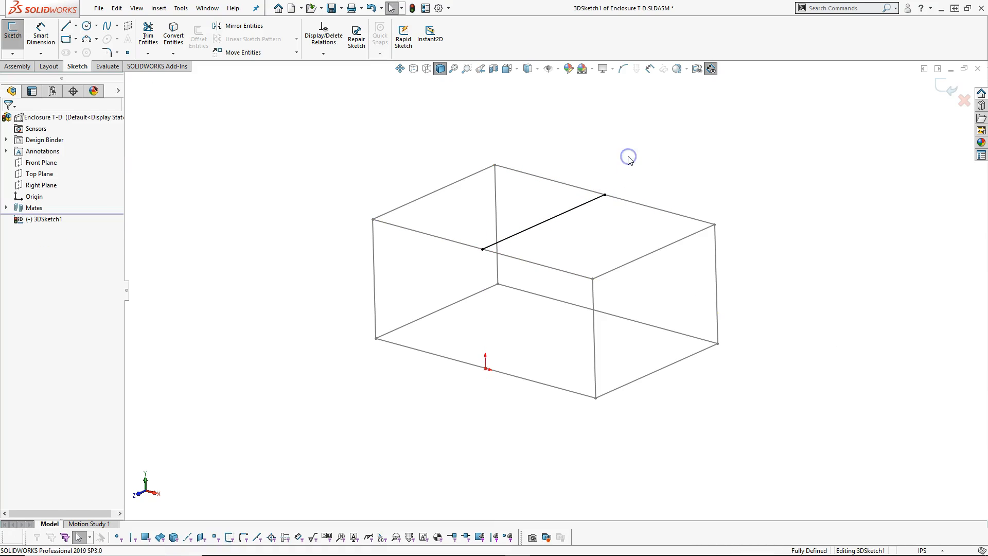
Step: Sketch a corner rectangle about 0.85 in tall on the Front Plane, just below the box's front bottom edge and spanning its length
{"action": "middle_click_drag", "start_coordinate": [633, 161], "coordinate": [643, 146]}
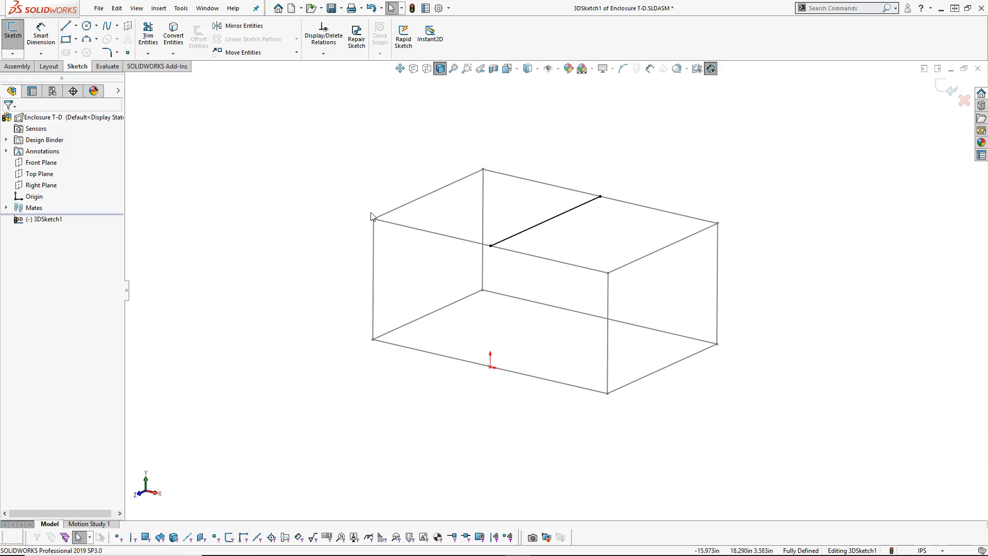
{"action": "left_click", "coordinate": [46, 163]}
{"action": "left_click", "coordinate": [66, 39]}
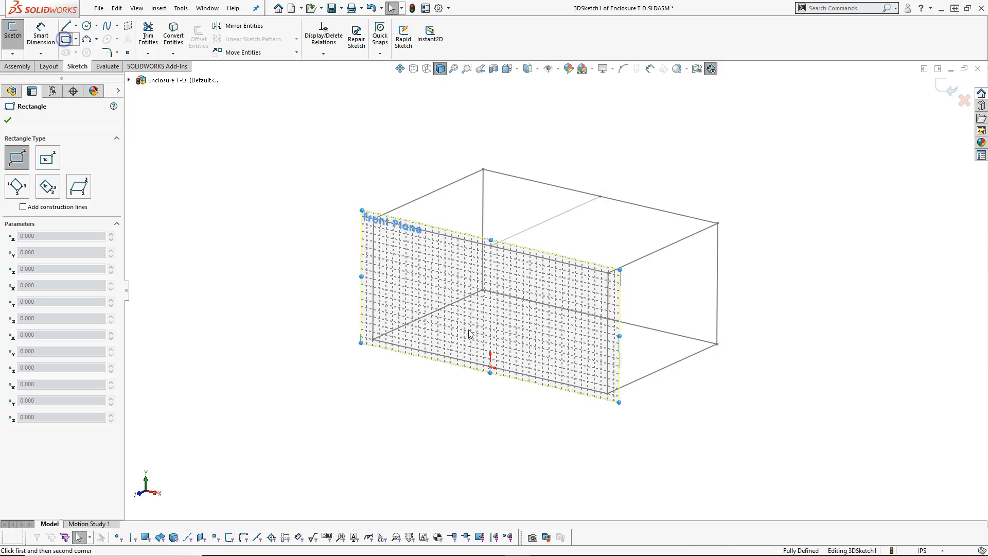
{"action": "scroll", "coordinate": [397, 334], "scroll_direction": "down", "scroll_amount": 5}
{"action": "scroll", "coordinate": [309, 378], "scroll_direction": "up", "scroll_amount": 2}
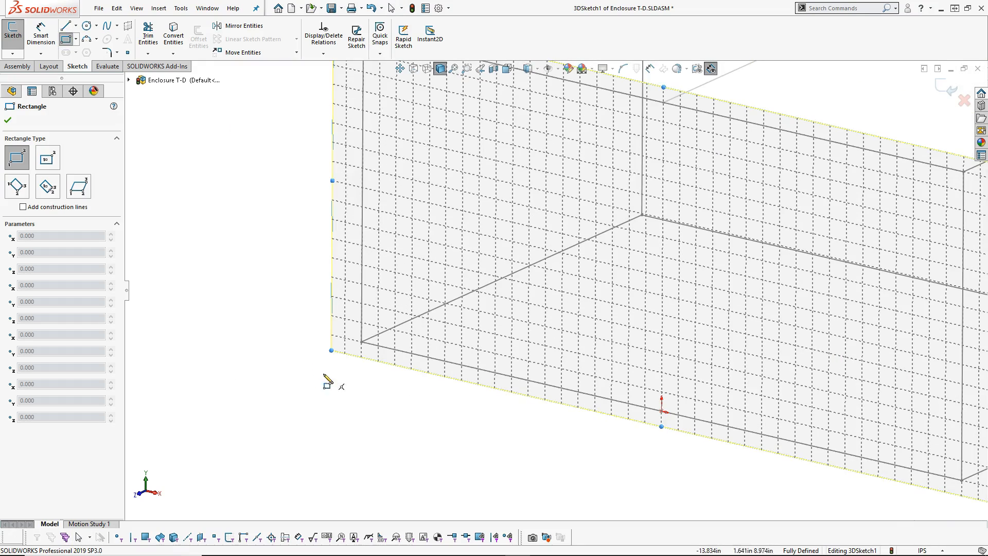
{"action": "left_click", "coordinate": [361, 343]}
{"action": "scroll", "coordinate": [686, 426], "scroll_direction": "up", "scroll_amount": 3}
{"action": "scroll", "coordinate": [675, 352], "scroll_direction": "down", "scroll_amount": 3}
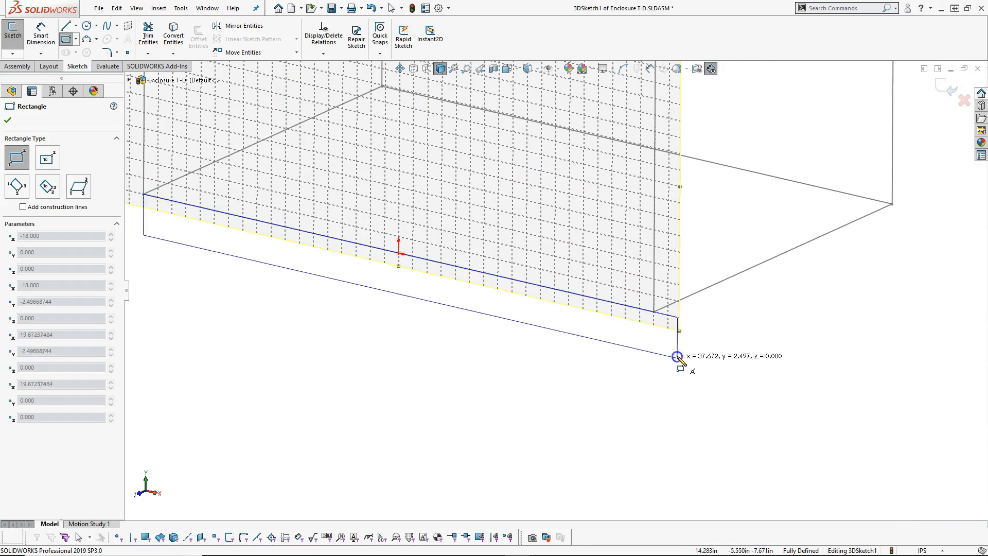
{"action": "left_click", "coordinate": [656, 325]}
{"action": "right_click", "coordinate": [658, 330]}
{"action": "left_click", "coordinate": [691, 340]}
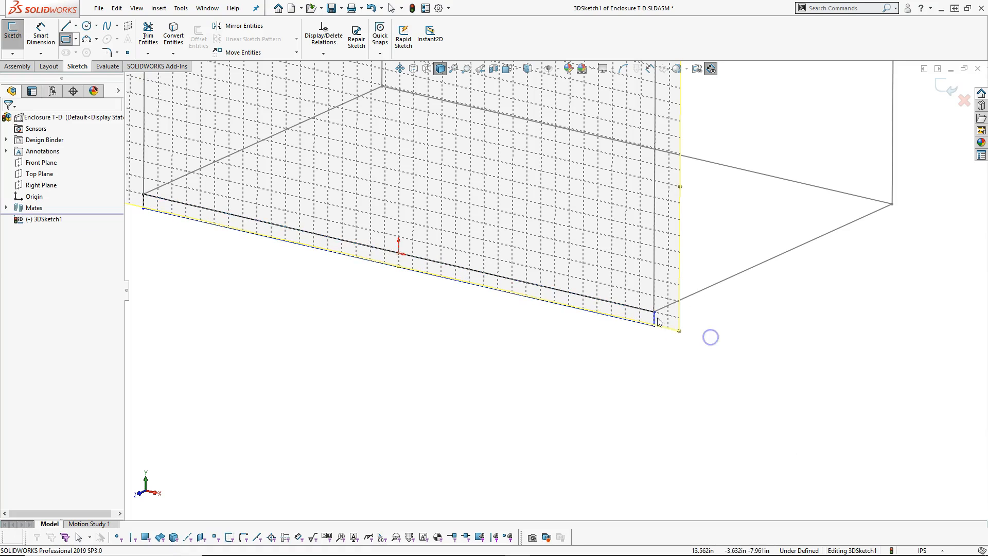
Step: Make the rectangle's upper right corner coincident with the layout box's front lower right corner
{"action": "scroll", "coordinate": [638, 311], "scroll_direction": "down", "scroll_amount": 4}
{"action": "left_click_drag", "start_coordinate": [604, 290], "coordinate": [602, 294]}
{"action": "left_click", "coordinate": [603, 291], "text": "ctrl"}
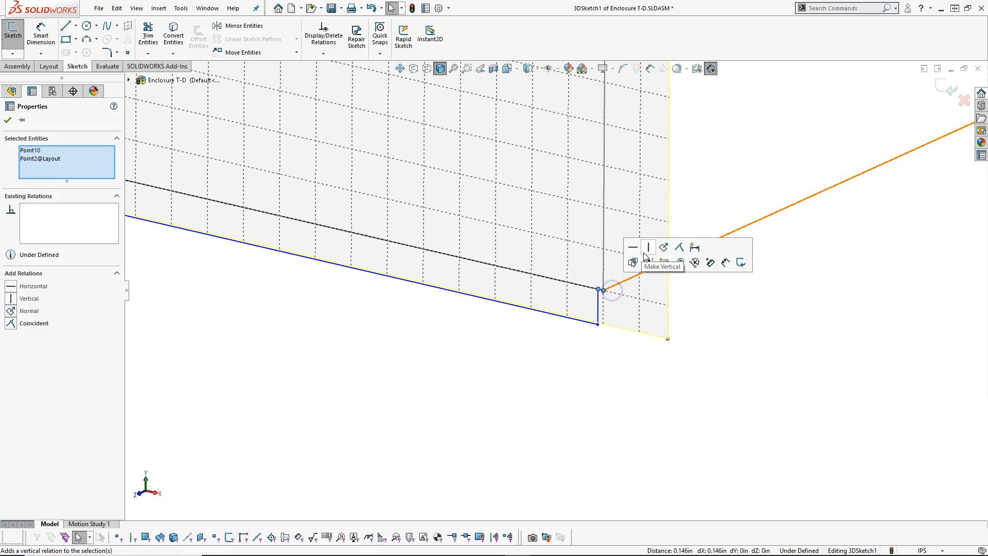
{"action": "left_click", "coordinate": [677, 246]}
{"action": "left_click", "coordinate": [678, 364]}
Step: Dimension the thin rectangle's short vertical side to 0.250 in and end the dimension command
{"action": "right_click", "coordinate": [671, 329]}
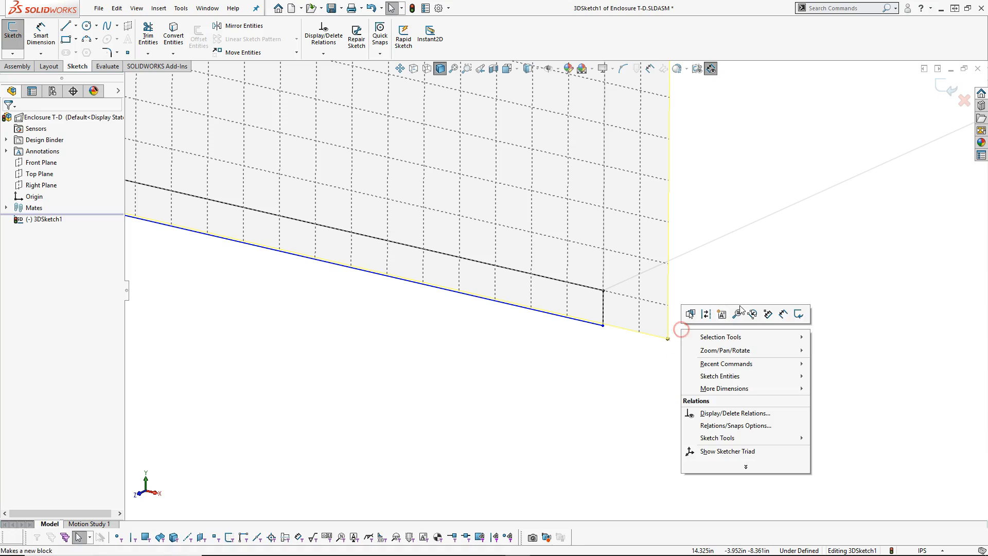
{"action": "left_click", "coordinate": [780, 312]}
{"action": "left_click", "coordinate": [606, 309]}
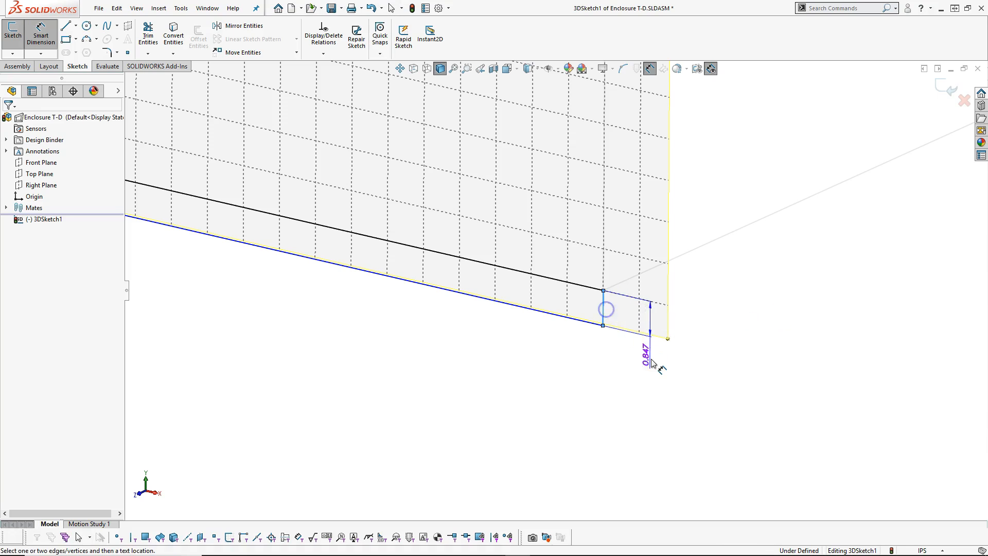
{"action": "left_click", "coordinate": [655, 367]}
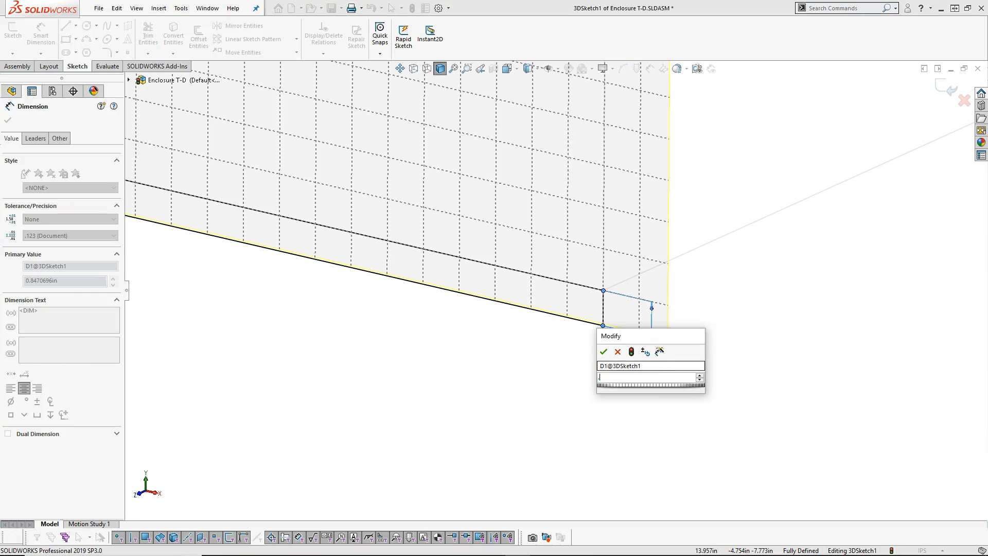
{"action": "key", "text": "Return"}
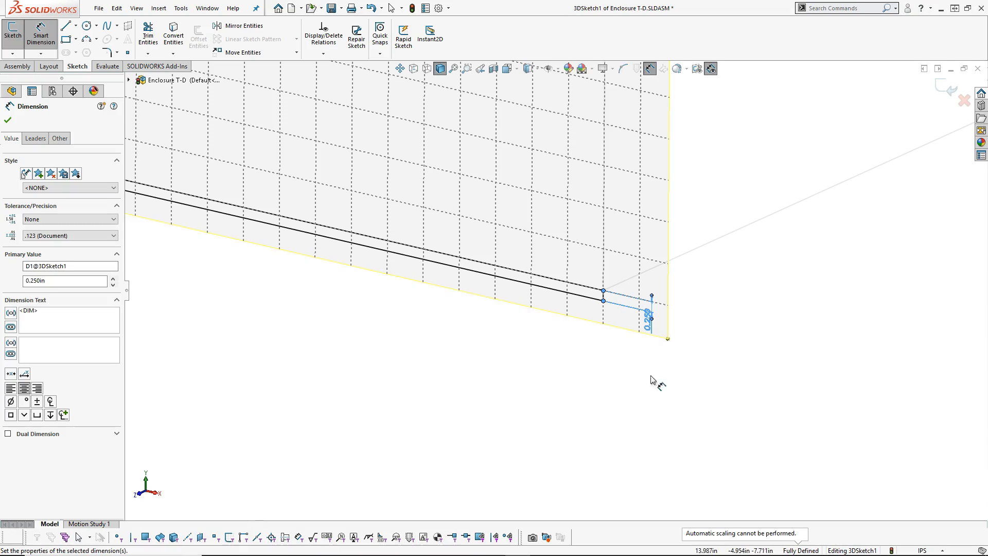
{"action": "scroll", "coordinate": [403, 170], "scroll_direction": "up", "scroll_amount": 5}
{"action": "scroll", "coordinate": [406, 175], "scroll_direction": "down", "scroll_amount": 4}
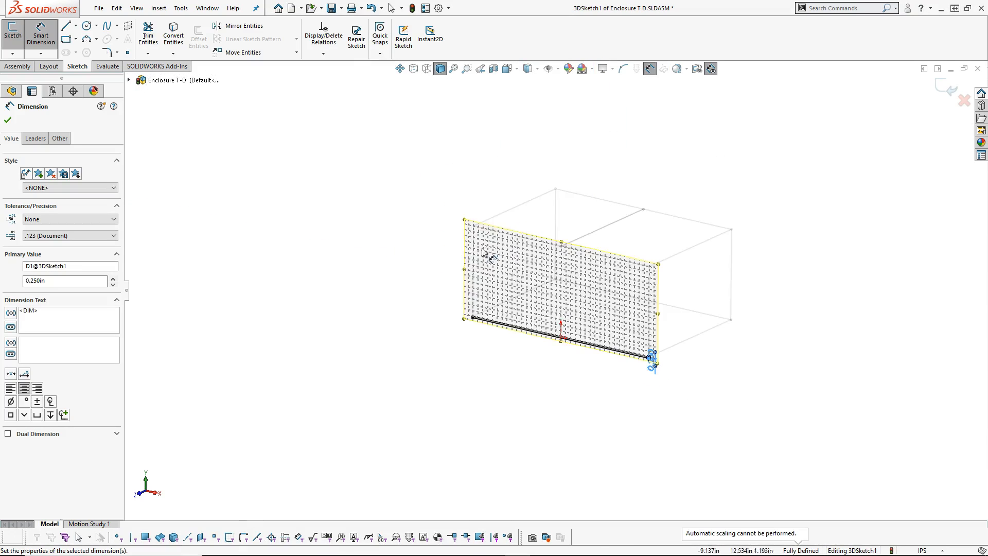
{"action": "right_click", "coordinate": [677, 149]}
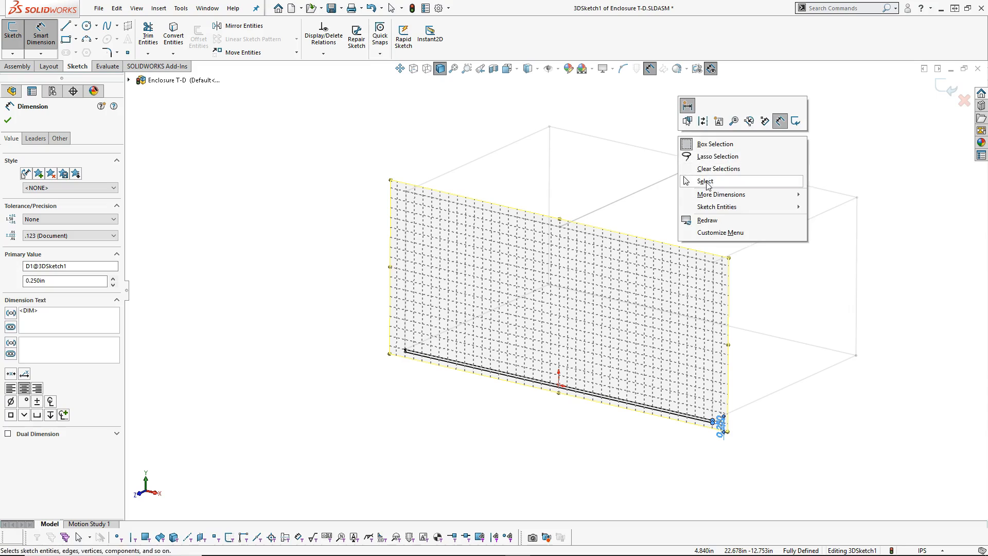
{"action": "left_click", "coordinate": [702, 180]}
Step: Exit the 3D sketch and save the assembly
{"action": "middle_click_drag", "start_coordinate": [452, 161], "coordinate": [441, 161]}
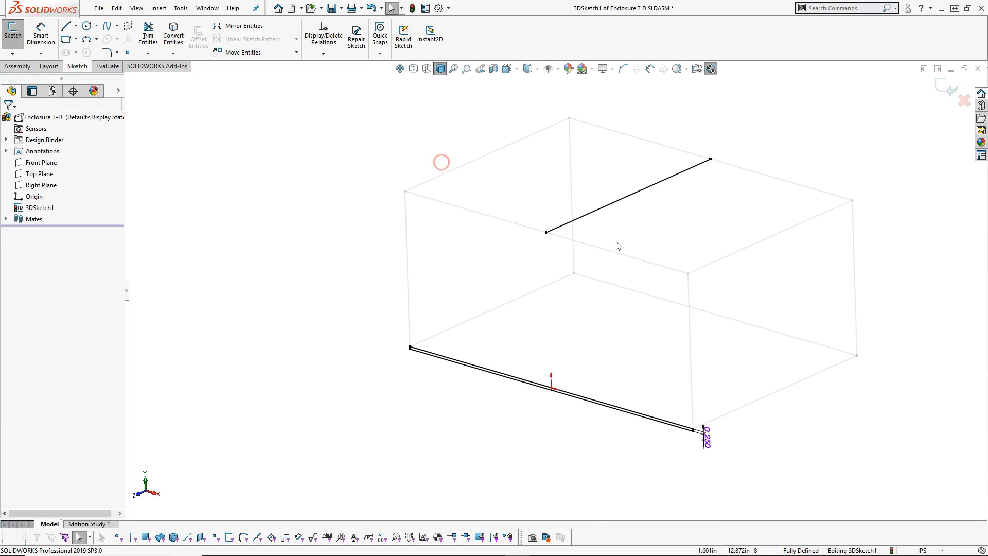
{"action": "scroll", "coordinate": [643, 244], "scroll_direction": "down", "scroll_amount": 2}
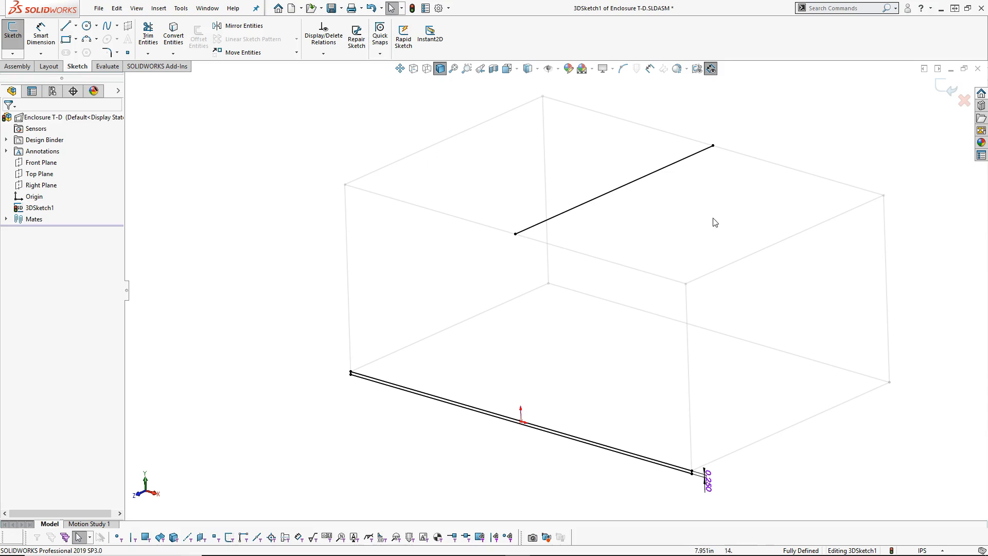
{"action": "left_click", "coordinate": [944, 88]}
{"action": "key", "text": "z"}
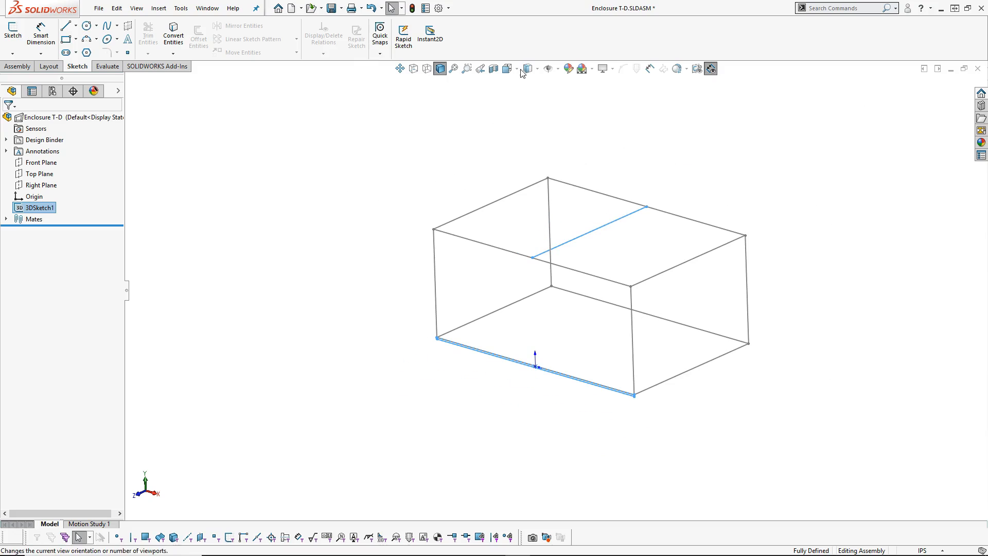
{"action": "left_click", "coordinate": [332, 9]}
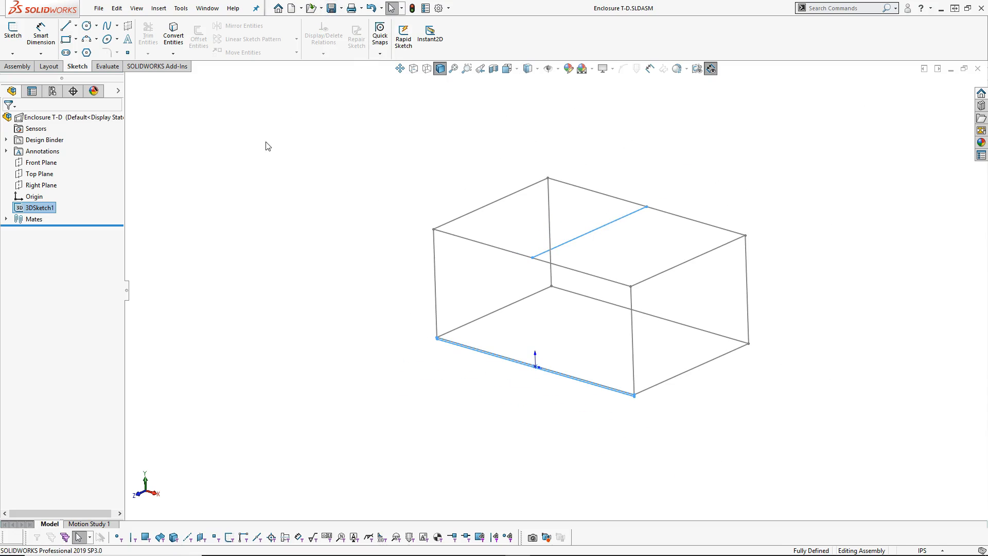
Step: Hide the assembly layout to view the 3D sketch on its own, and show the layout again
{"action": "left_click", "coordinate": [49, 66]}
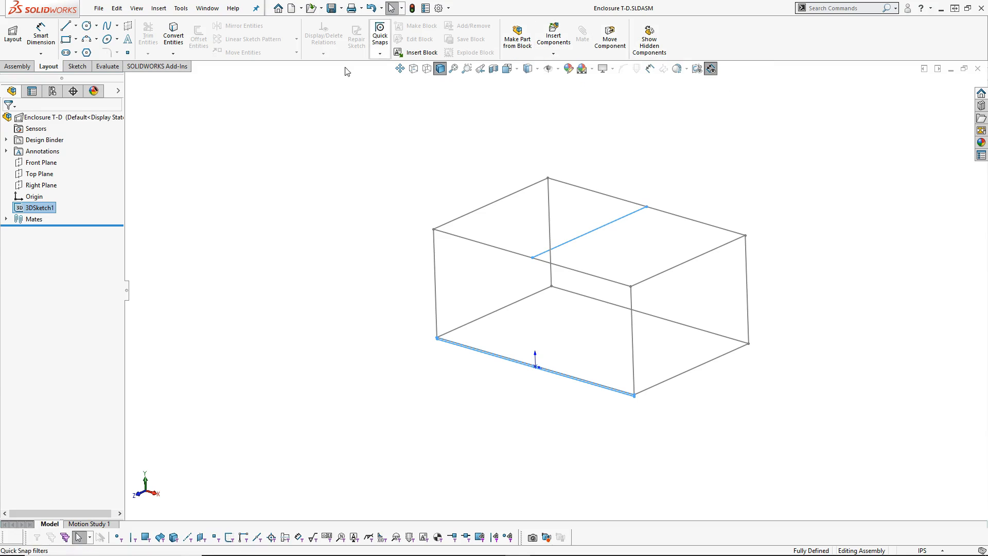
{"action": "right_click", "coordinate": [41, 116]}
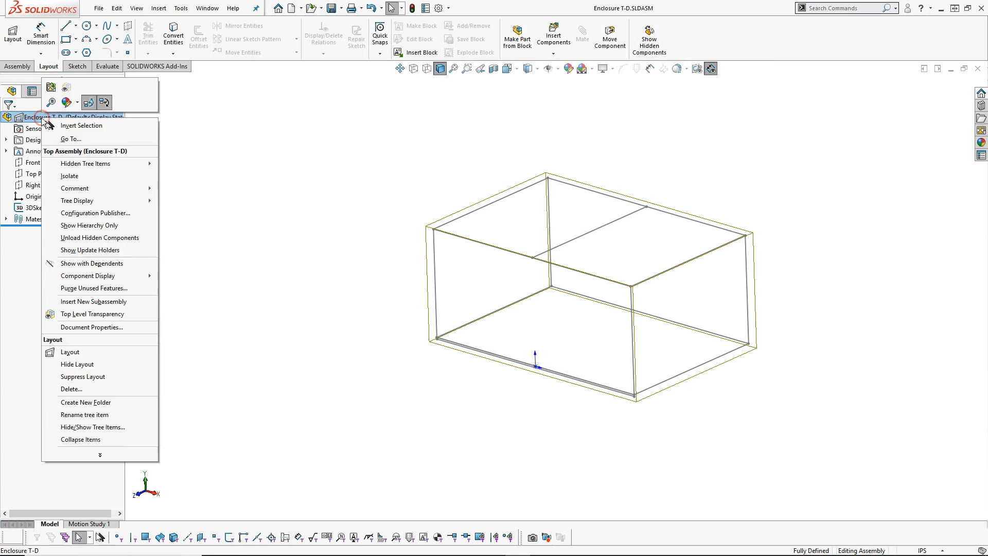
{"action": "left_click", "coordinate": [77, 364]}
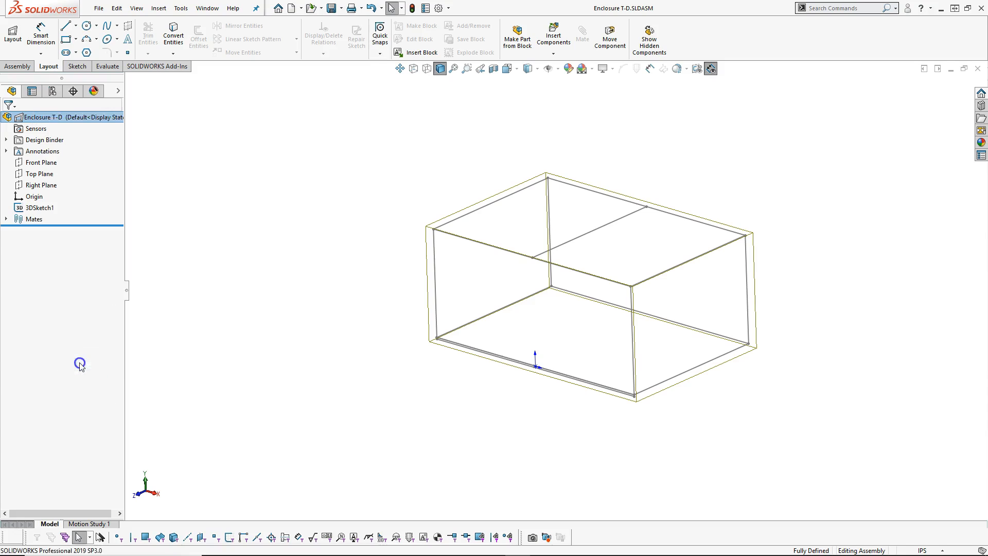
{"action": "mouse_move", "coordinate": [287, 317]}
{"action": "middle_mouse_down"}
{"action": "mouse_move", "coordinate": [326, 280]}
{"action": "mouse_move", "coordinate": [397, 295]}
{"action": "mouse_move", "coordinate": [375, 304]}
{"action": "mouse_move", "coordinate": [310, 294]}
{"action": "mouse_move", "coordinate": [288, 353]}
{"action": "mouse_move", "coordinate": [300, 360]}
{"action": "middle_mouse_up"}
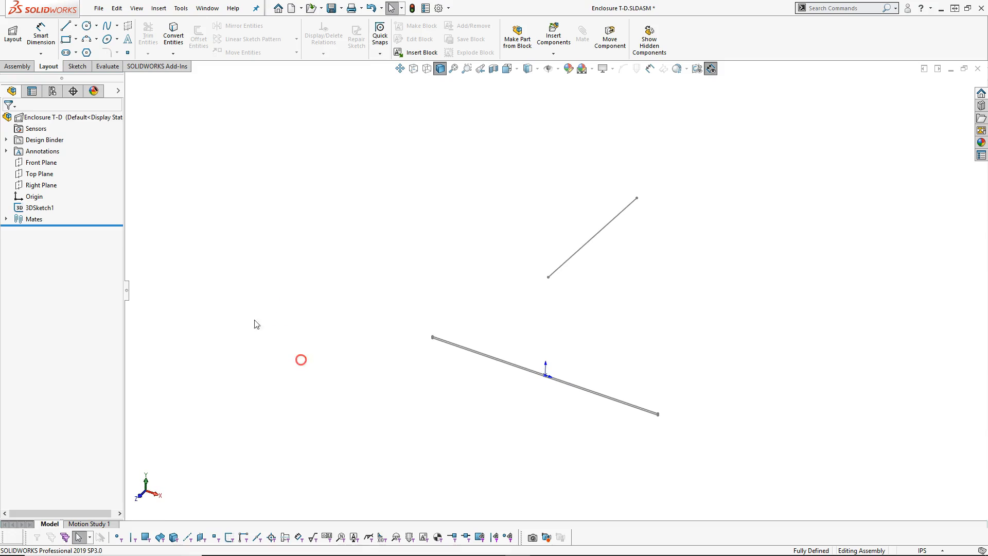
{"action": "right_click", "coordinate": [79, 123]}
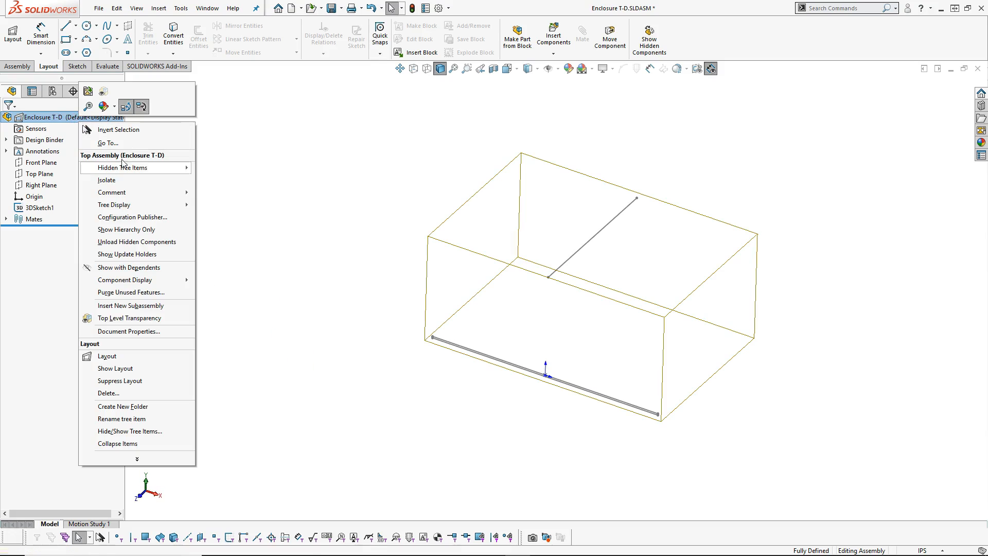
{"action": "left_click", "coordinate": [125, 368]}
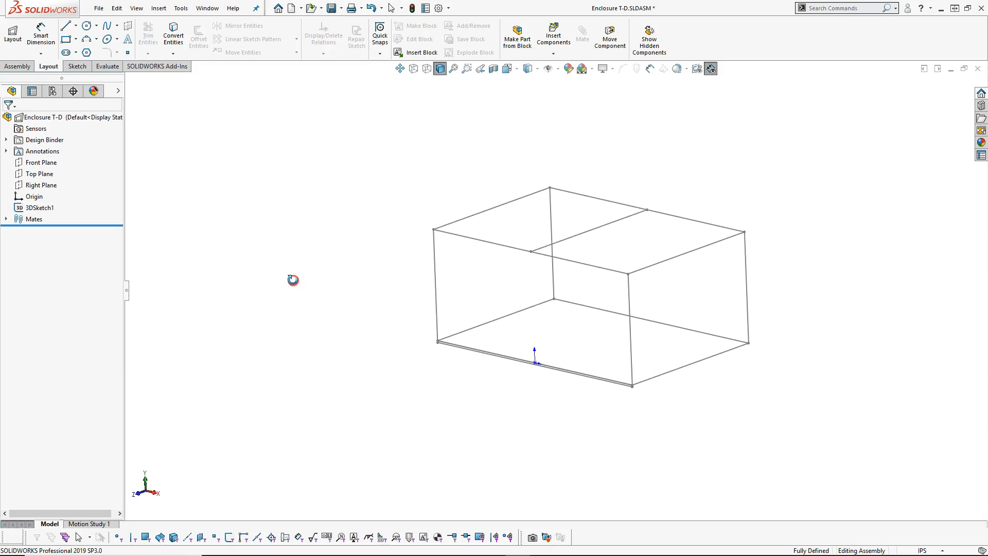
Step: Rename the 3D sketch as "support" and save the assembly
{"action": "left_click", "coordinate": [691, 315]}
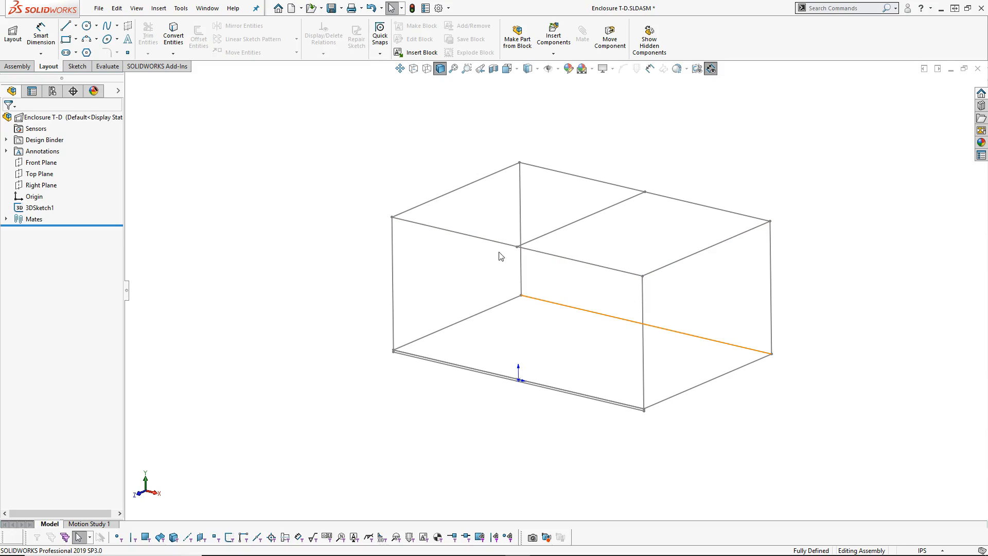
{"action": "left_click", "coordinate": [36, 208]}
{"action": "key", "text": "F2"}
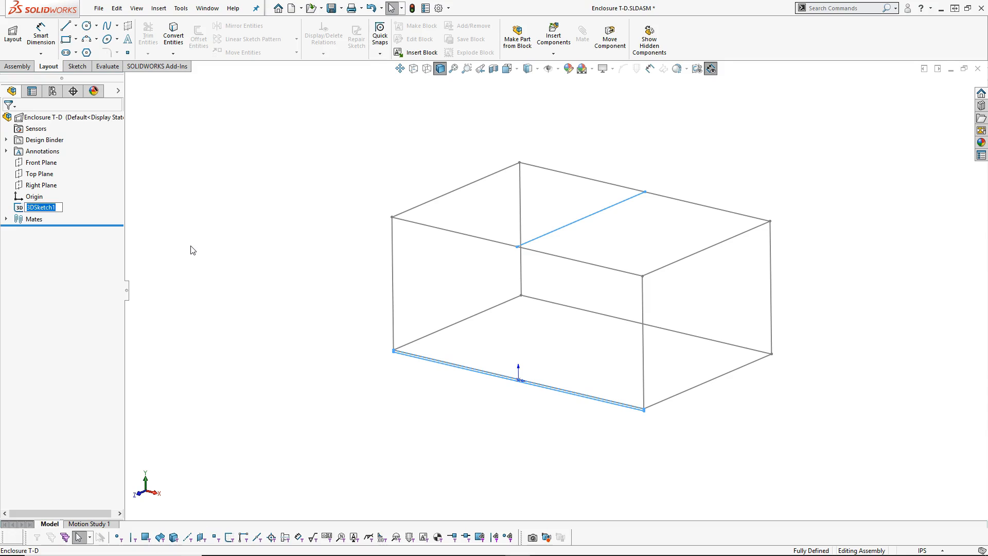
{"action": "type", "text": "e"}
{"action": "type", "text": "pport"}
{"action": "key", "text": "Return"}
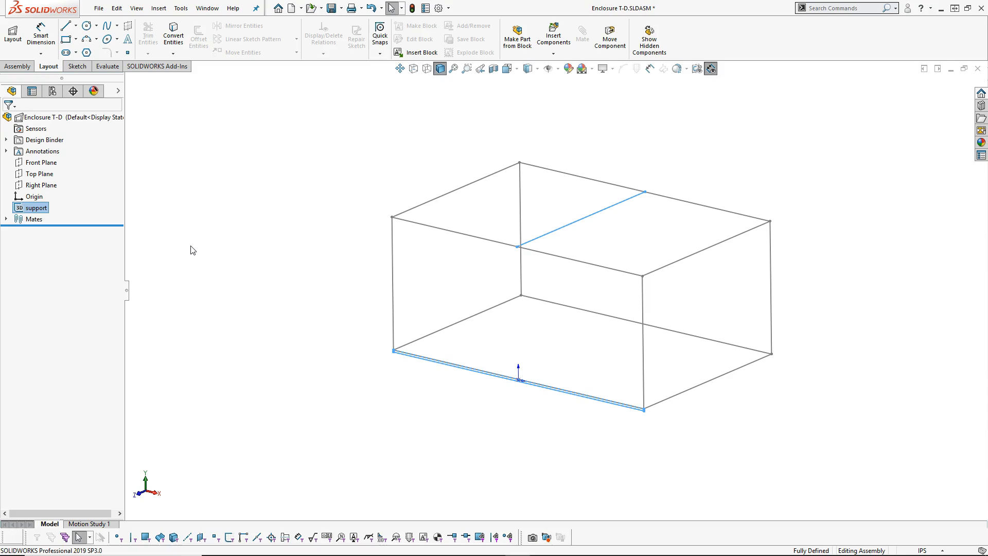
{"action": "left_click", "coordinate": [295, 273]}
{"action": "middle_click_drag", "start_coordinate": [296, 273], "coordinate": [295, 292]}
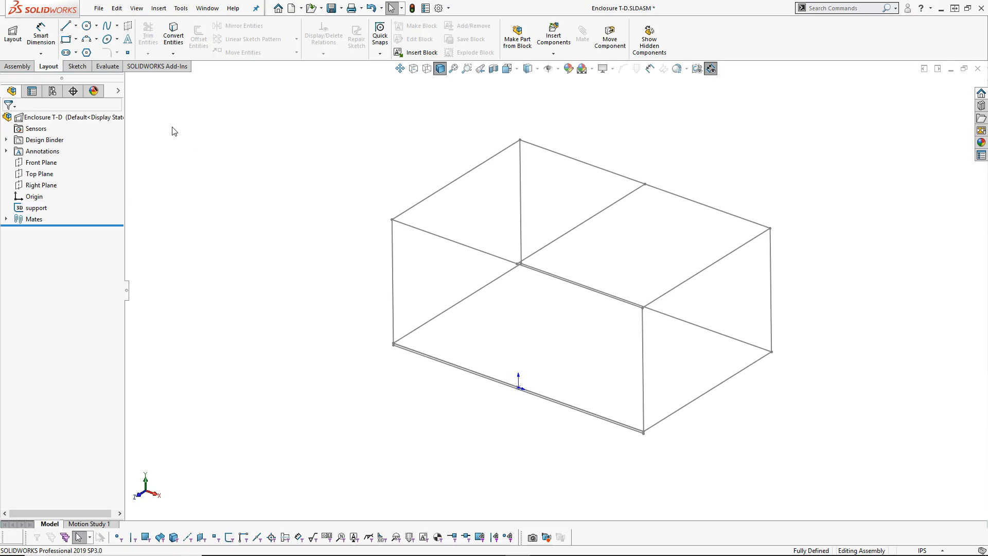
{"action": "middle_click_drag", "start_coordinate": [300, 164], "coordinate": [406, 99]}
{"action": "left_click", "coordinate": [331, 7]}
{"action": "left_click", "coordinate": [337, 224]}
{"action": "middle_click_drag", "start_coordinate": [337, 224], "coordinate": [342, 220]}
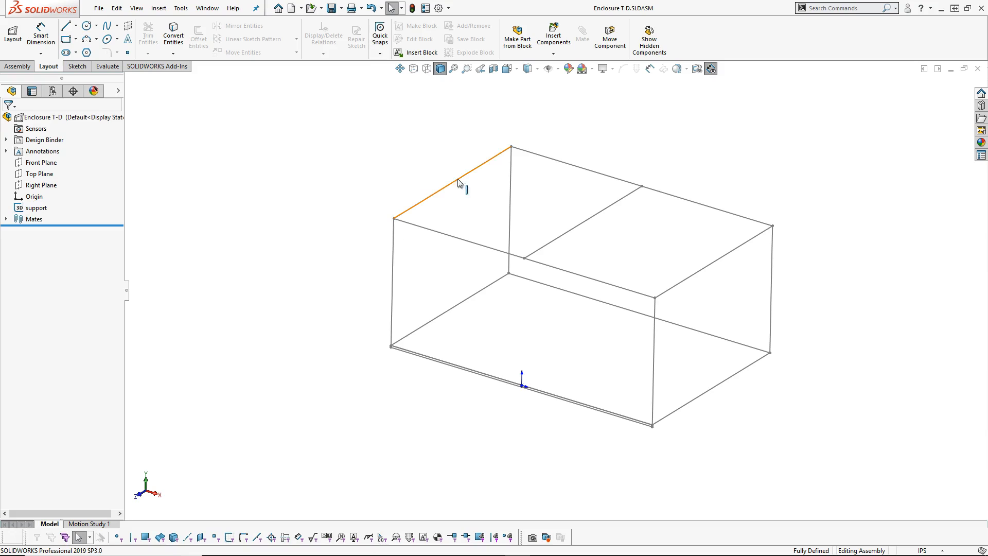
{"action": "middle_click_drag", "start_coordinate": [330, 240], "coordinate": [328, 239]}
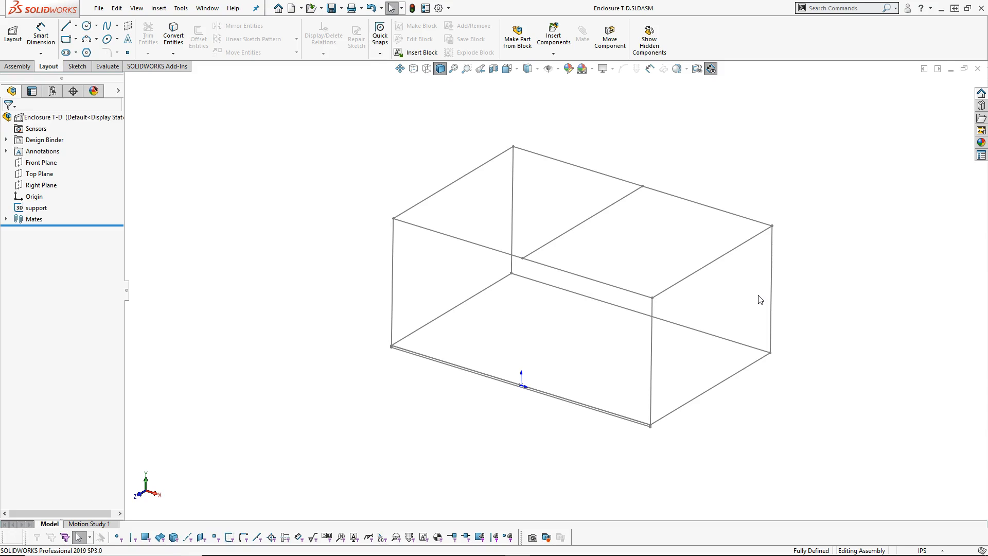
{"action": "mouse_move", "coordinate": [759, 299]}
{"action": "middle_mouse_down"}
{"action": "mouse_move", "coordinate": [754, 286]}
{"action": "mouse_move", "coordinate": [754, 297]}
{"action": "middle_mouse_up"}
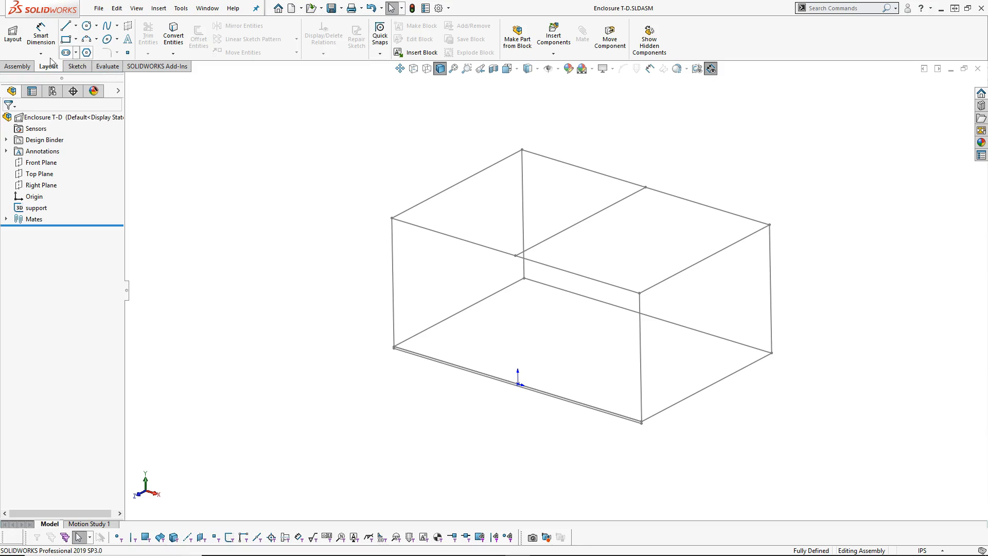
Step: Insert a new part into the assembly from the Part In-Frac template and place it fixed at the assembly origin
{"action": "left_click", "coordinate": [17, 66]}
{"action": "left_click", "coordinate": [45, 54]}
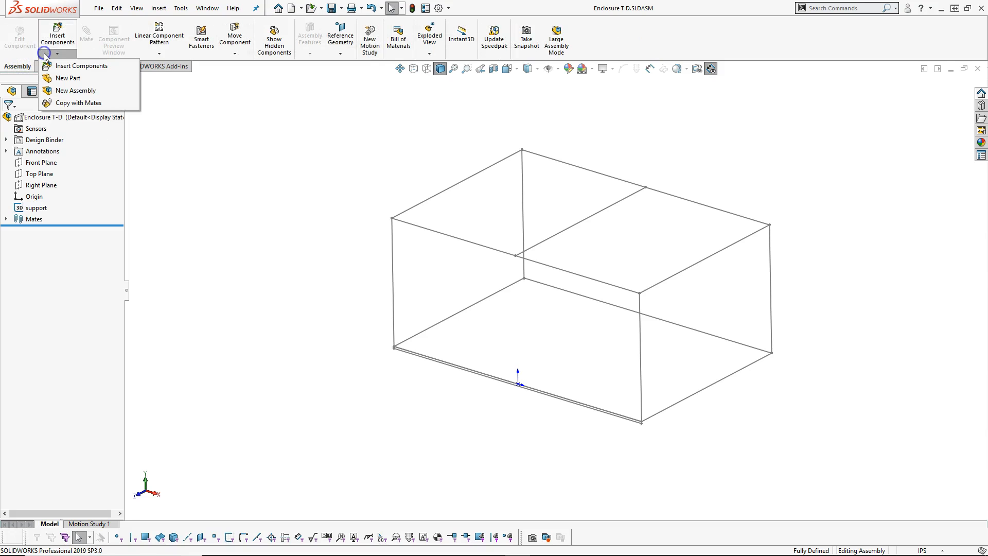
{"action": "left_click", "coordinate": [63, 78]}
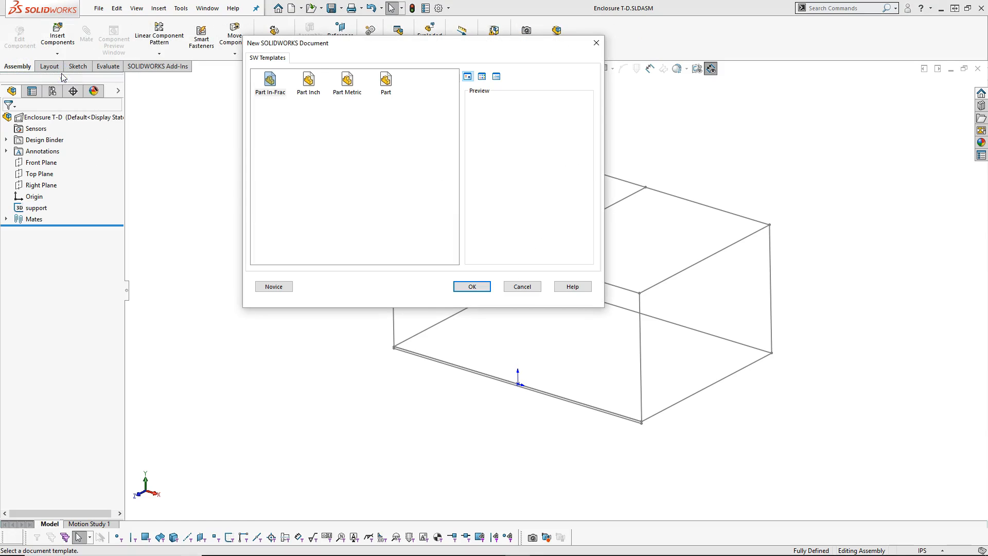
{"action": "left_click", "coordinate": [263, 83]}
{"action": "left_click", "coordinate": [265, 84]}
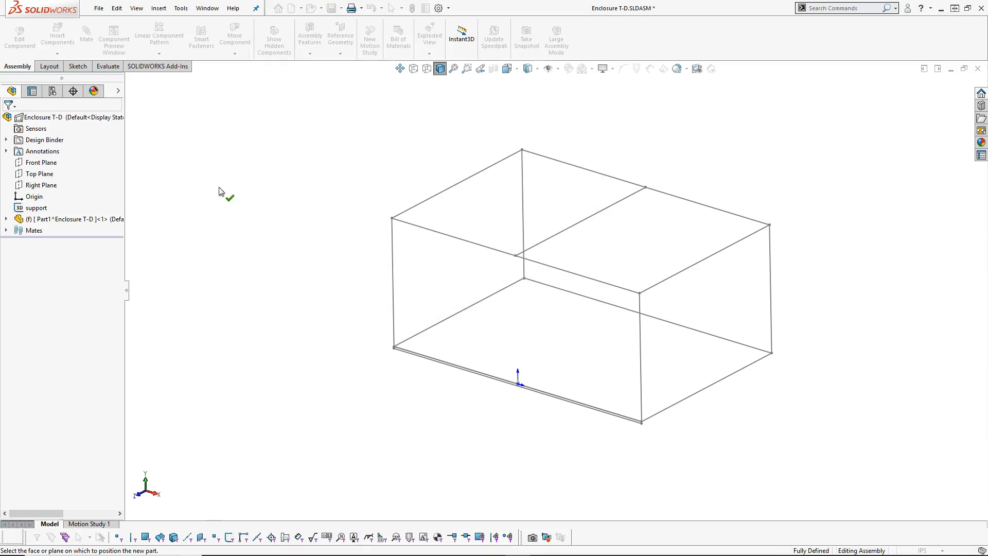
{"action": "left_click", "coordinate": [179, 185]}
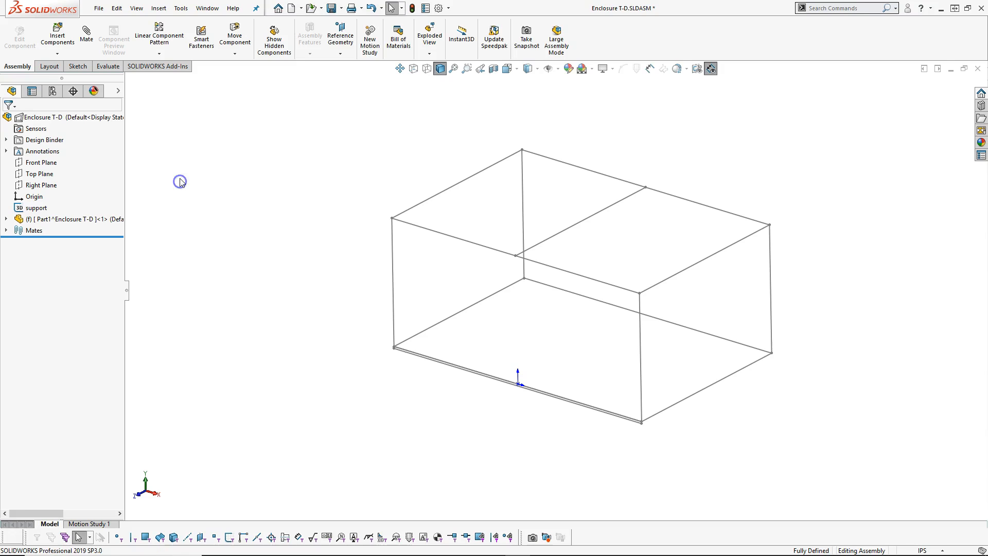
Step: Expand the new part in the feature tree and rename it "weld"
{"action": "left_click", "coordinate": [5, 219]}
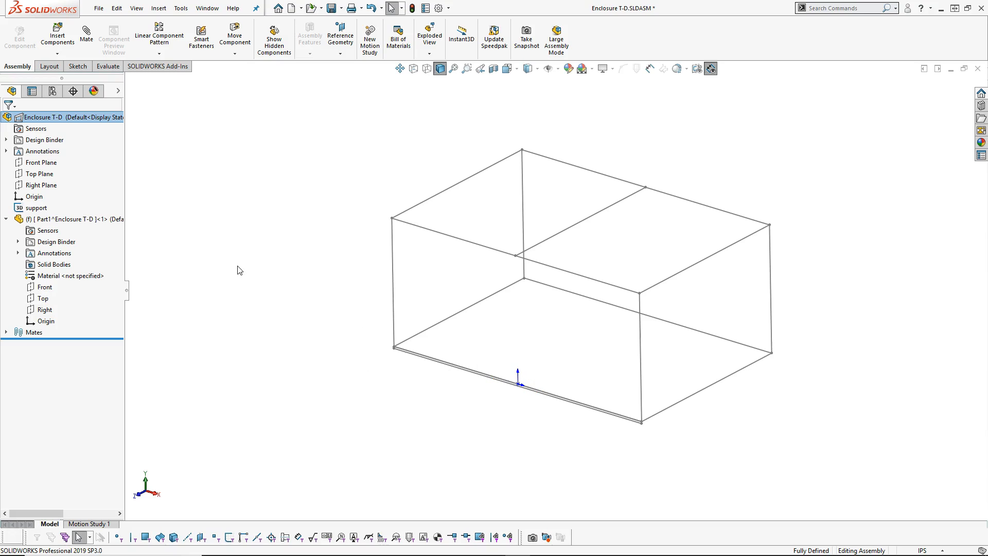
{"action": "left_click", "coordinate": [80, 219]}
{"action": "left_click", "coordinate": [66, 221]}
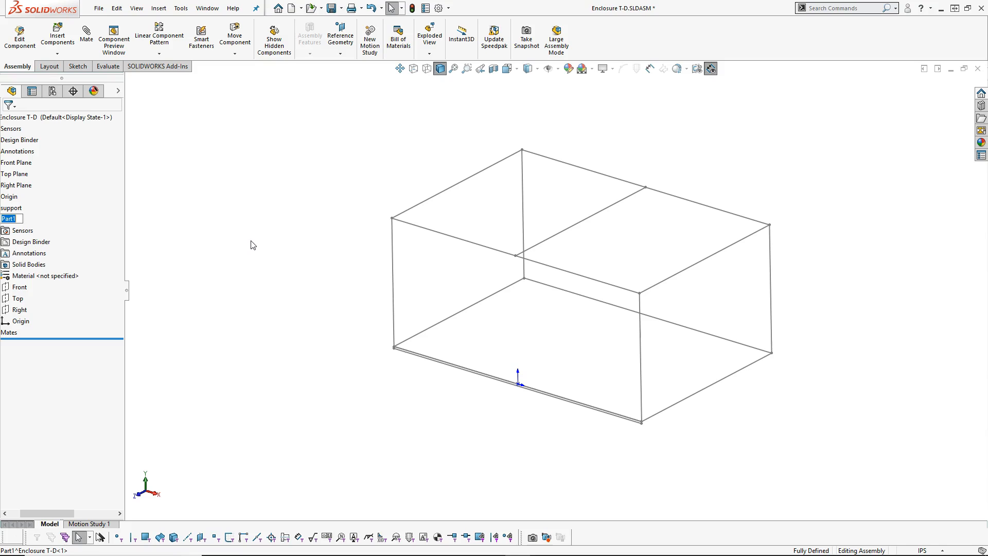
{"action": "type", "text": "weld"}
{"action": "key", "text": "Return"}
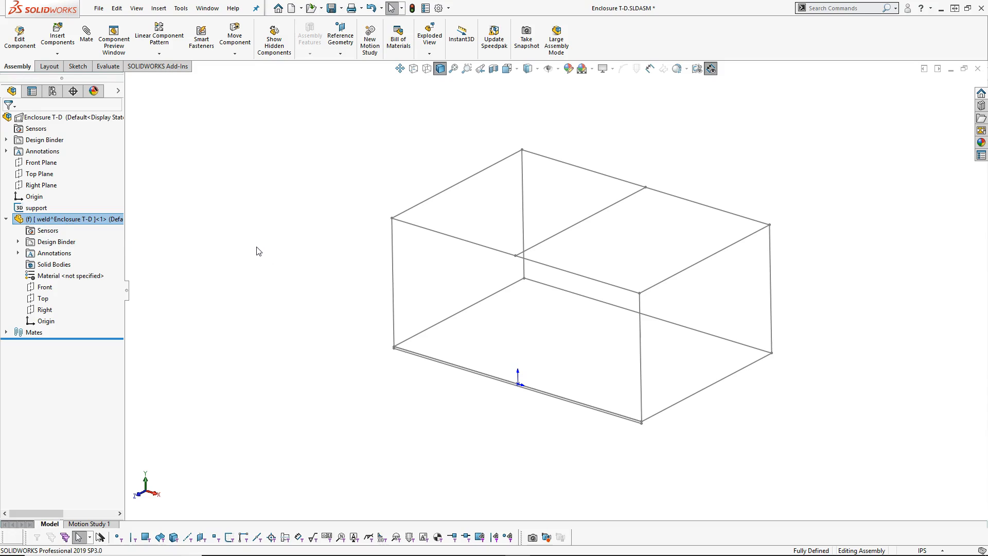
Step: Edit the weld part in the context of the assembly and start a 3D sketch in it
{"action": "right_click", "coordinate": [63, 220]}
{"action": "left_click", "coordinate": [117, 190]}
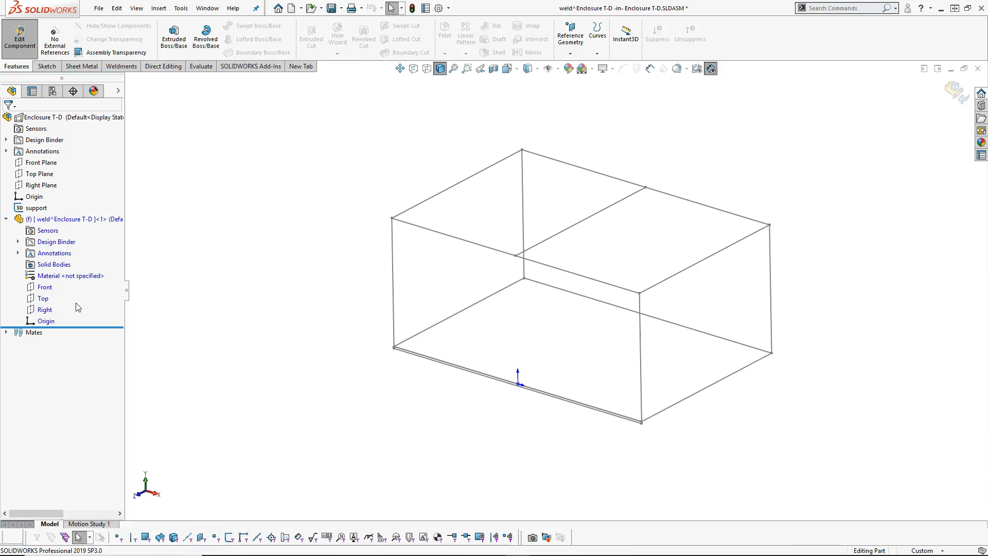
{"action": "left_click", "coordinate": [46, 66]}
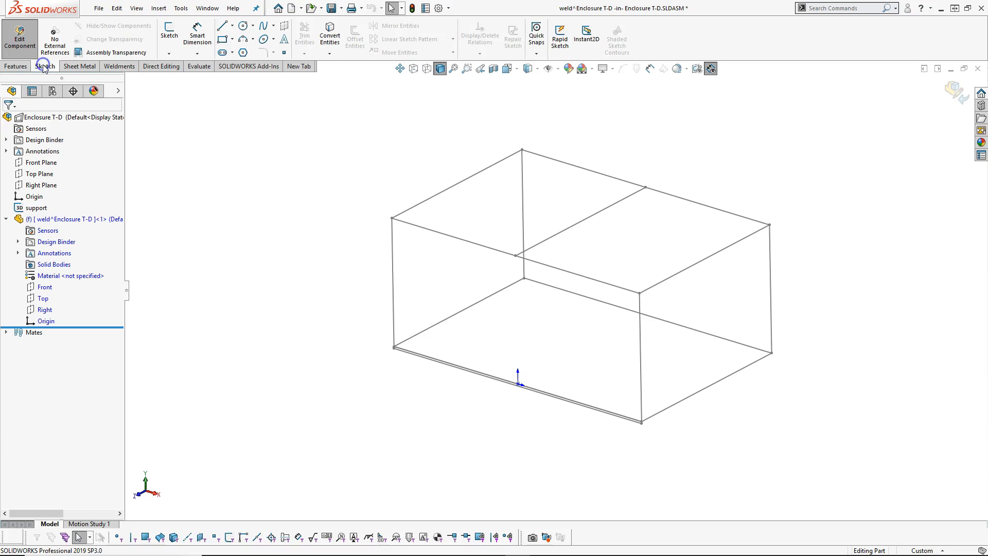
{"action": "left_click", "coordinate": [169, 54]}
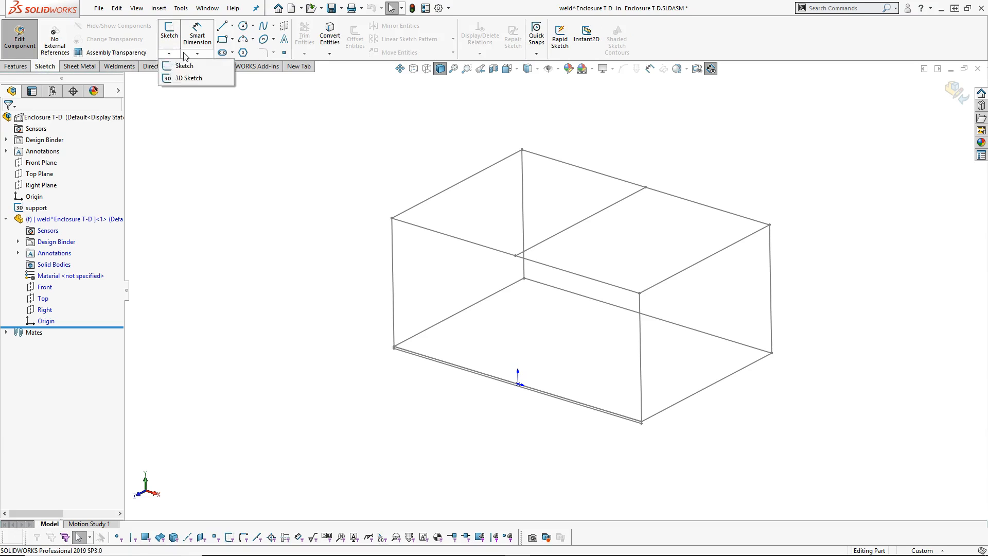
{"action": "left_click", "coordinate": [175, 79]}
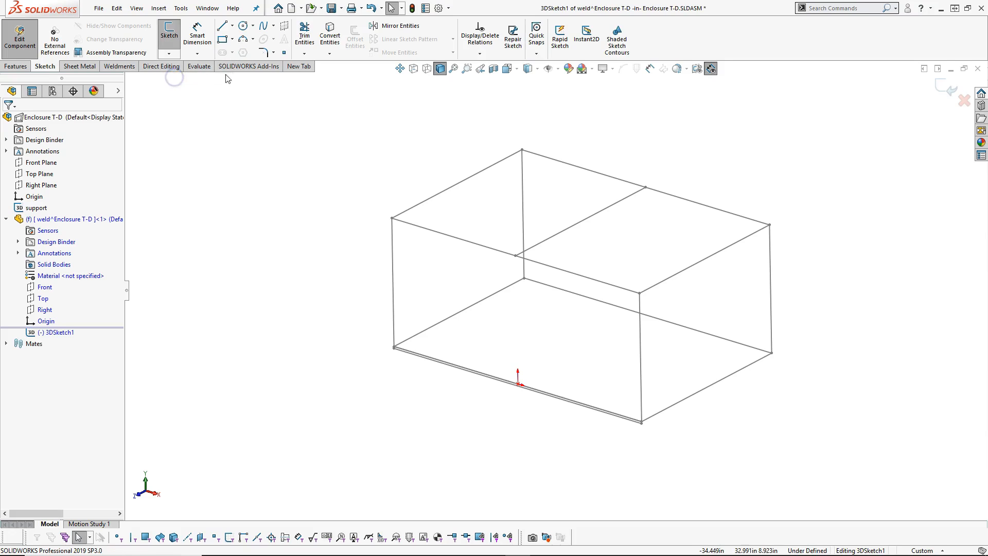
Step: Sketch connected lines from the lower front-left corner of the layout box up its vertical edge and around all four upper edges
{"action": "left_click", "coordinate": [222, 40]}
{"action": "left_click", "coordinate": [224, 27]}
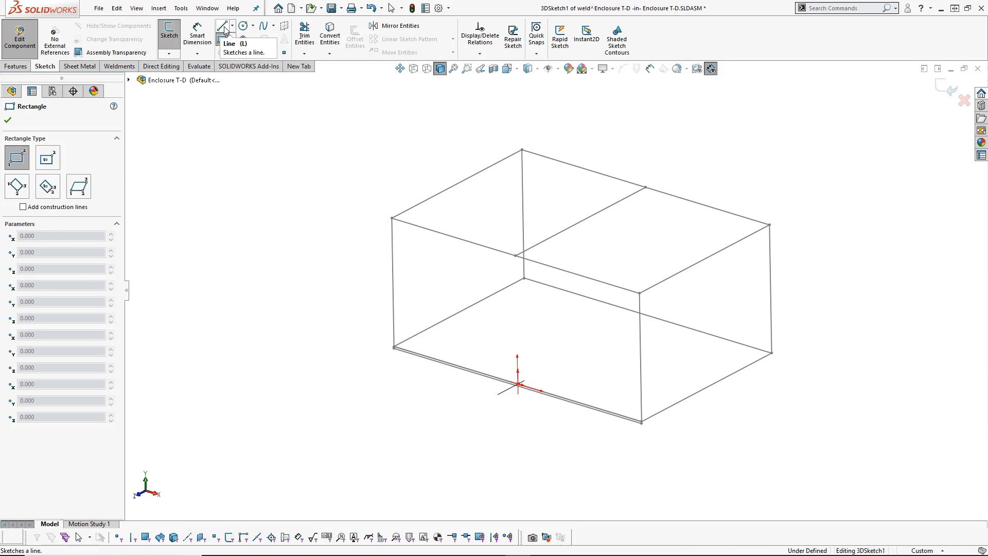
{"action": "left_click", "coordinate": [394, 347]}
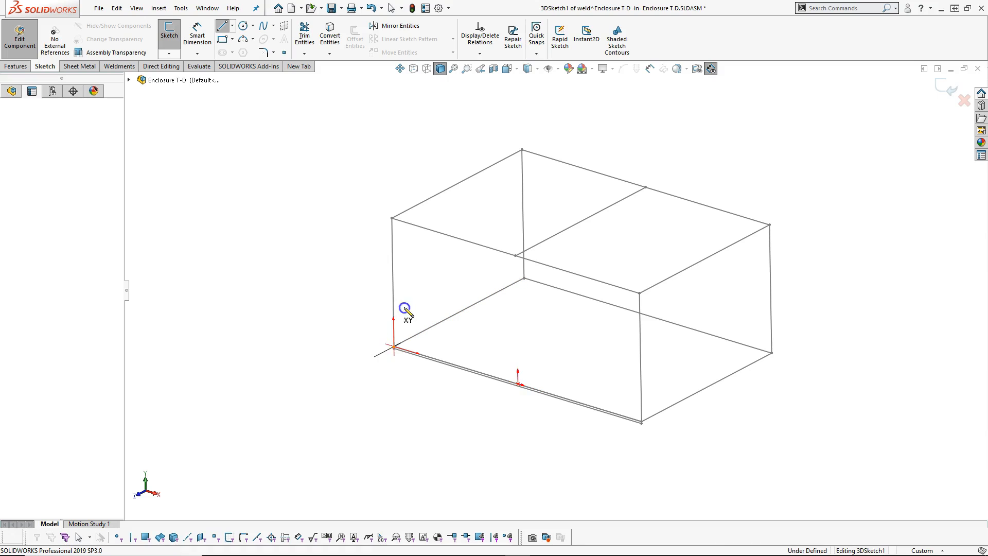
{"action": "left_click", "coordinate": [392, 218]}
{"action": "left_click", "coordinate": [521, 149]}
{"action": "left_click", "coordinate": [770, 225]}
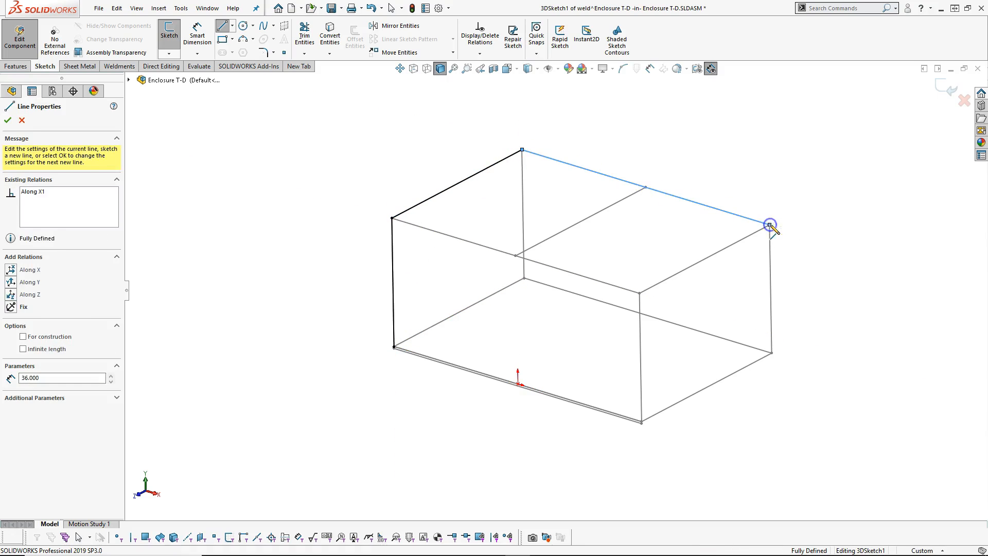
{"action": "left_click", "coordinate": [640, 294]}
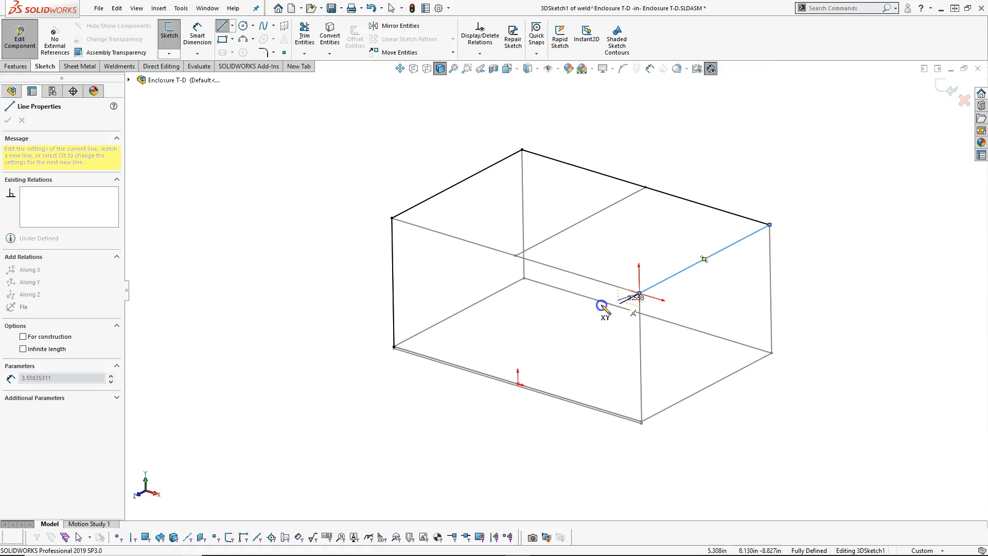
{"action": "left_click", "coordinate": [392, 219]}
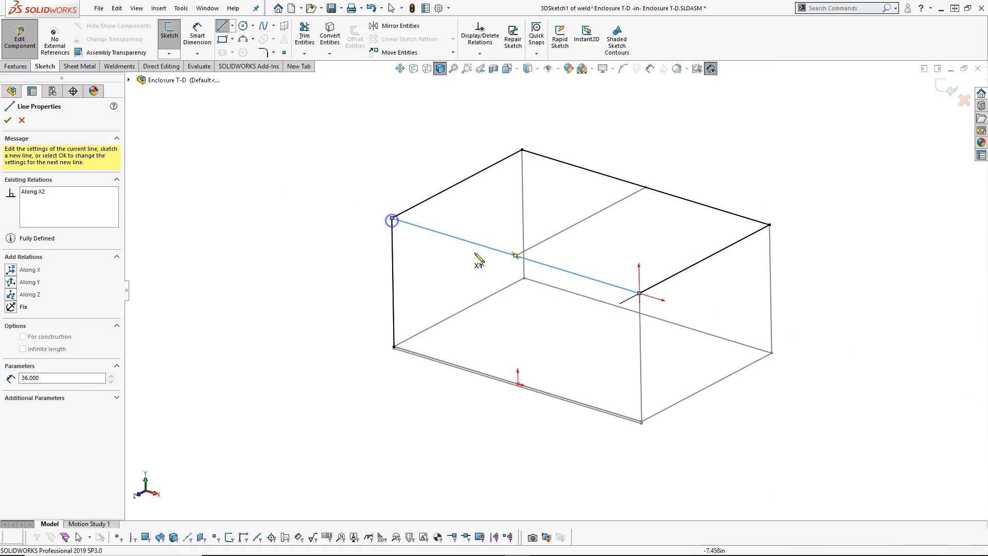
Step: Trace the middle crossbar between the front and rear upper edges as three line segments, with a short segment at each end
{"action": "left_click", "coordinate": [516, 256]}
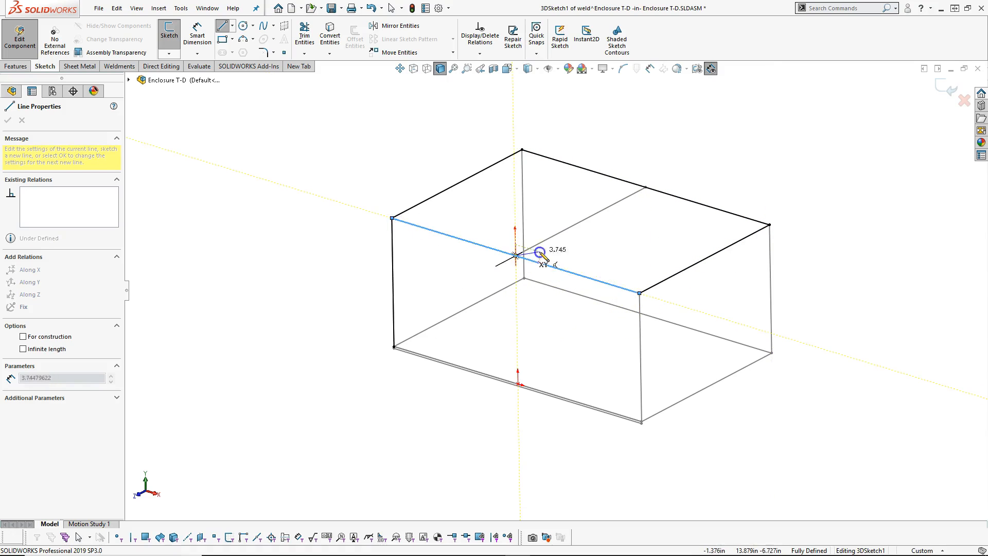
{"action": "left_click", "coordinate": [645, 189]}
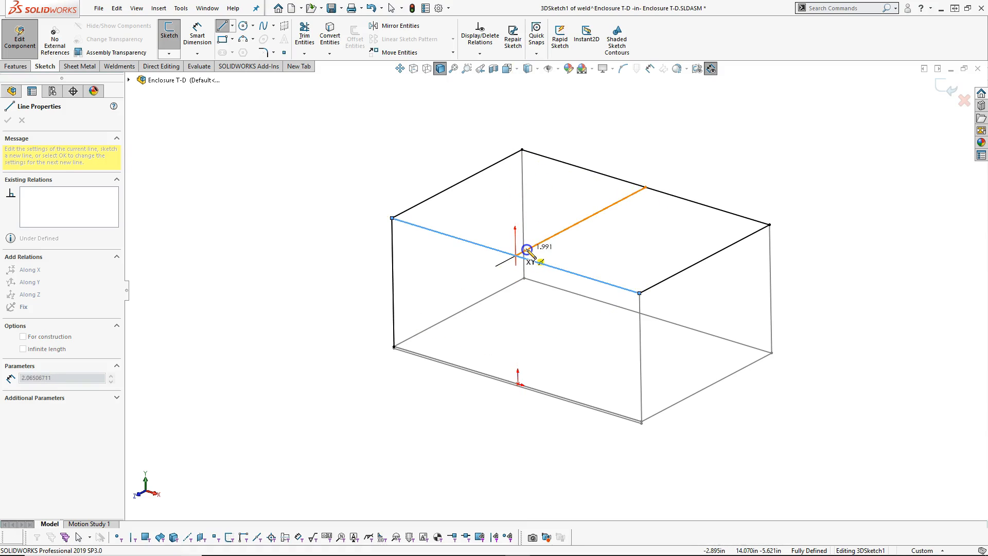
{"action": "left_click", "coordinate": [526, 250]}
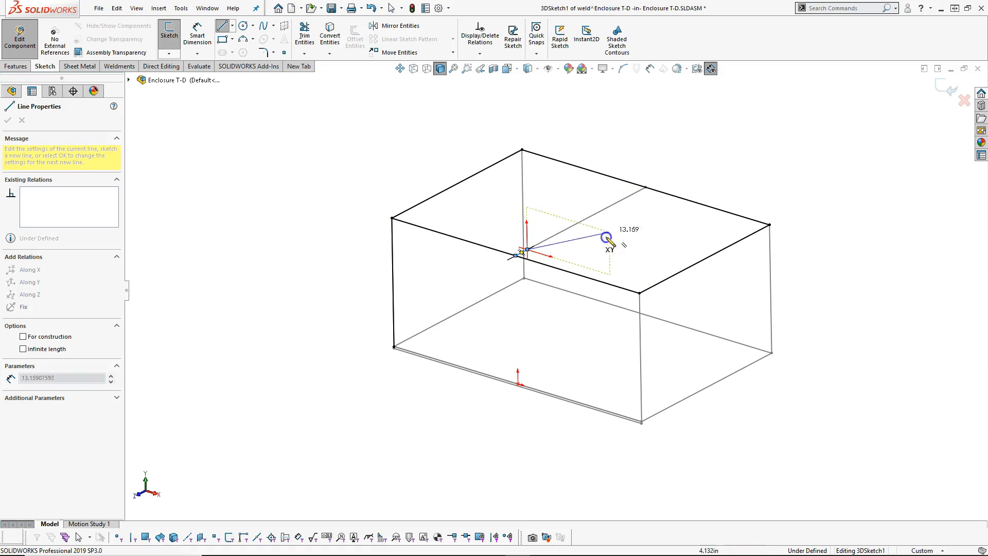
{"action": "left_click", "coordinate": [625, 198]}
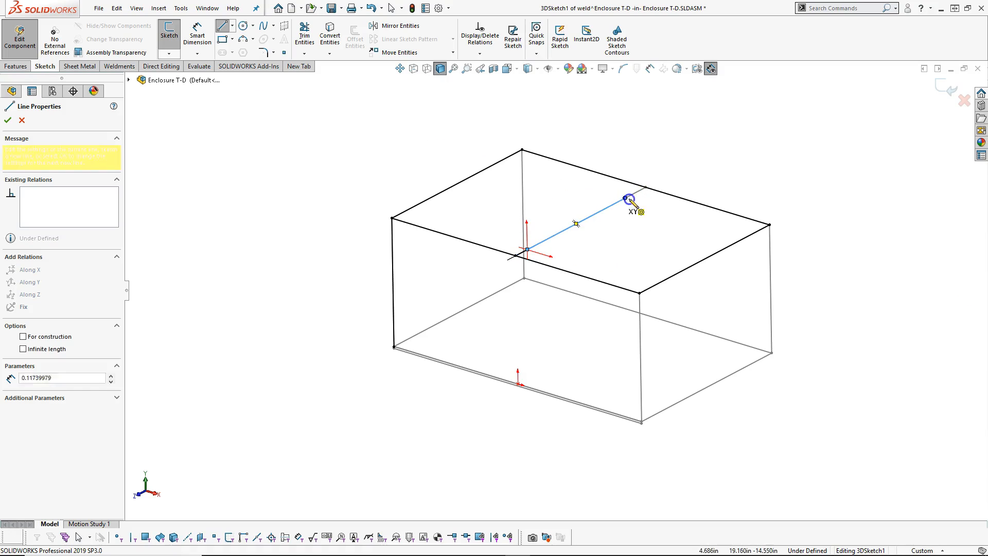
{"action": "left_click", "coordinate": [645, 189]}
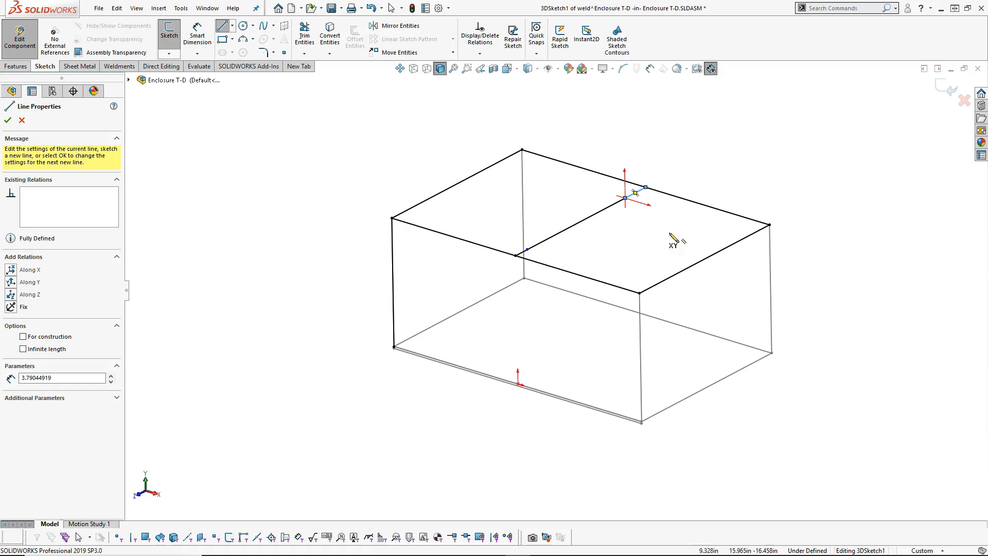
Step: Sketch lines down the front-right vertical edge and around the four lower edges of the layout box, and end the chain
{"action": "left_click", "coordinate": [638, 293]}
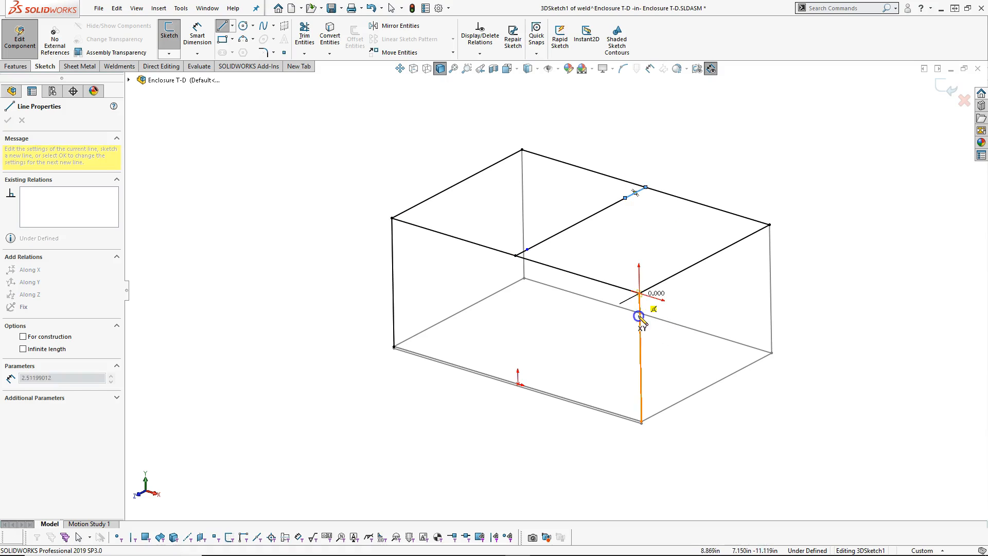
{"action": "left_click", "coordinate": [641, 420]}
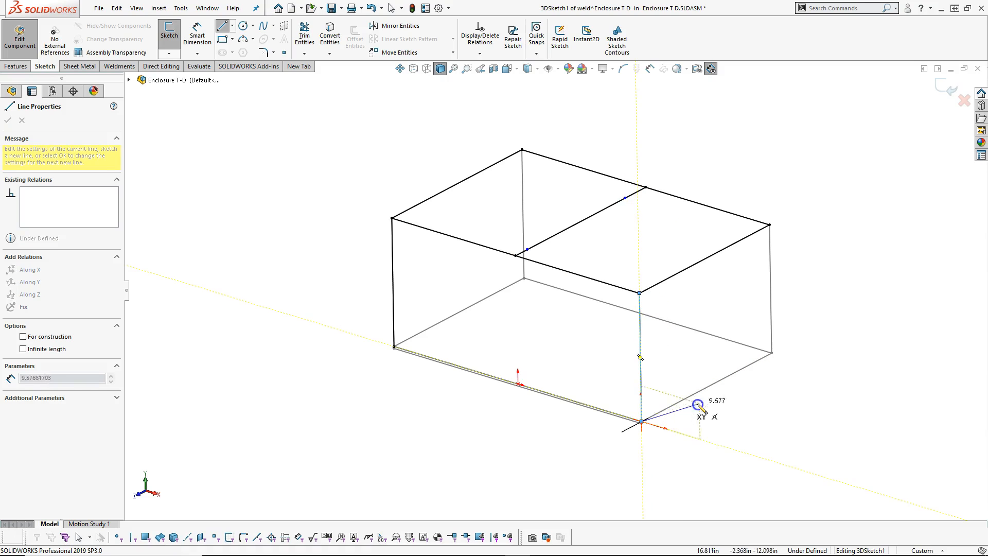
{"action": "left_click", "coordinate": [771, 353]}
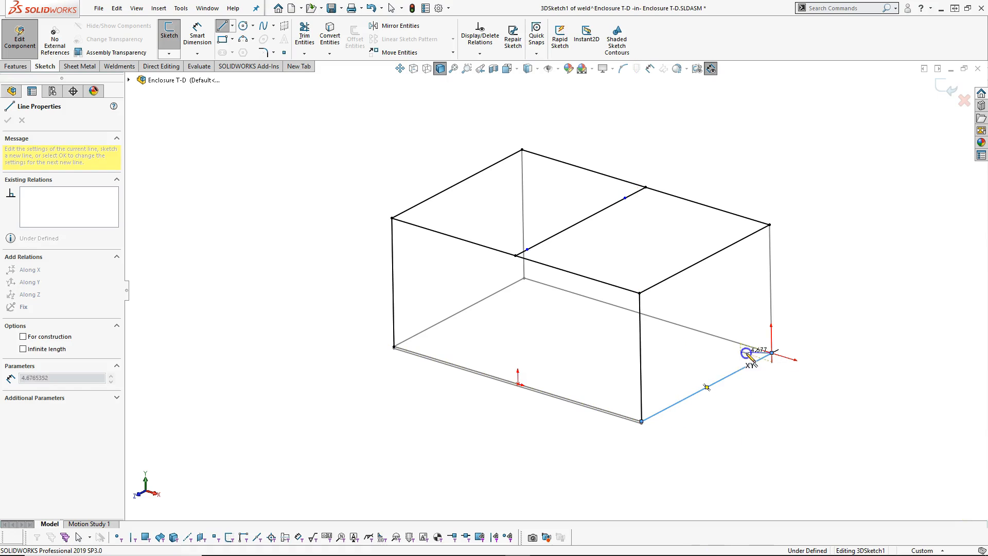
{"action": "left_click", "coordinate": [524, 278]}
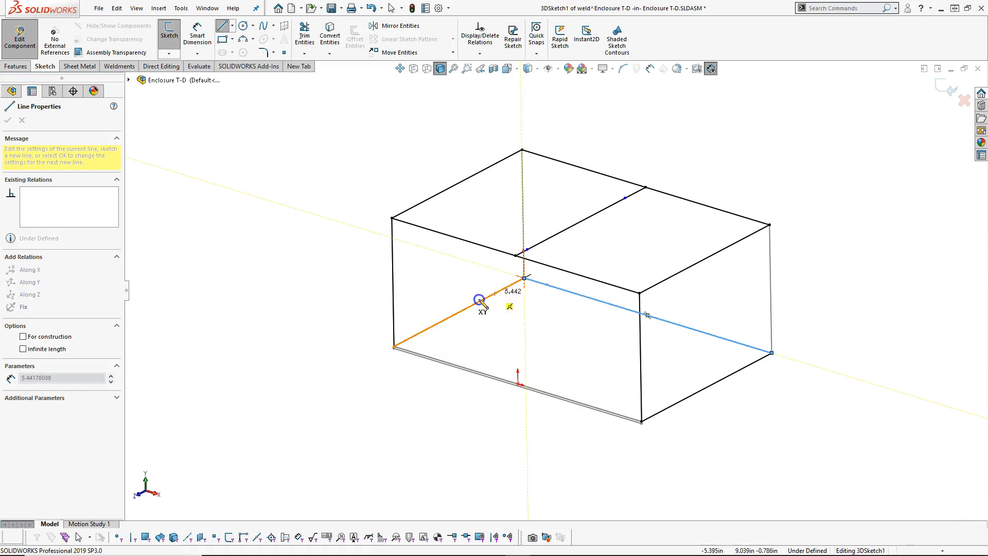
{"action": "left_click", "coordinate": [394, 347]}
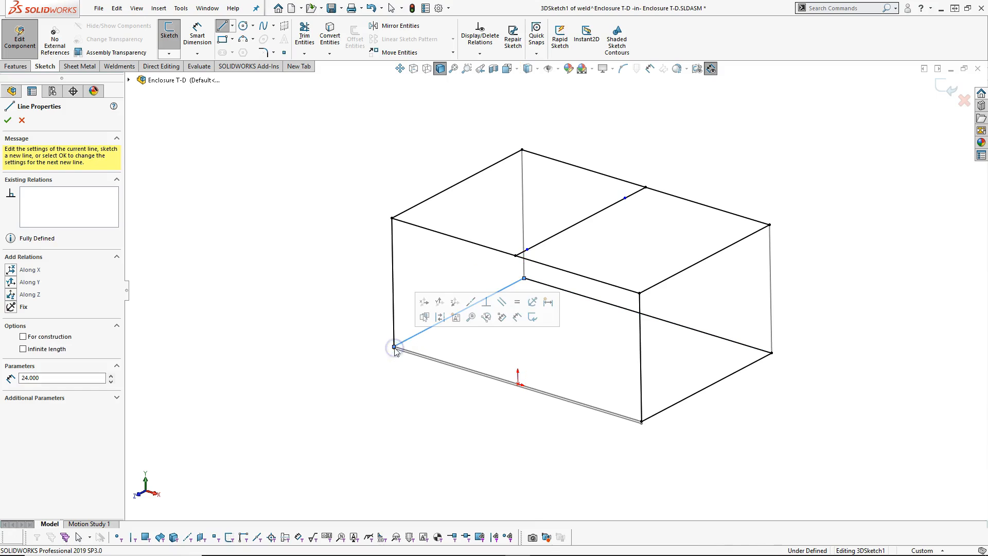
{"action": "left_click", "coordinate": [641, 421]}
{"action": "double_click", "coordinate": [697, 401]}
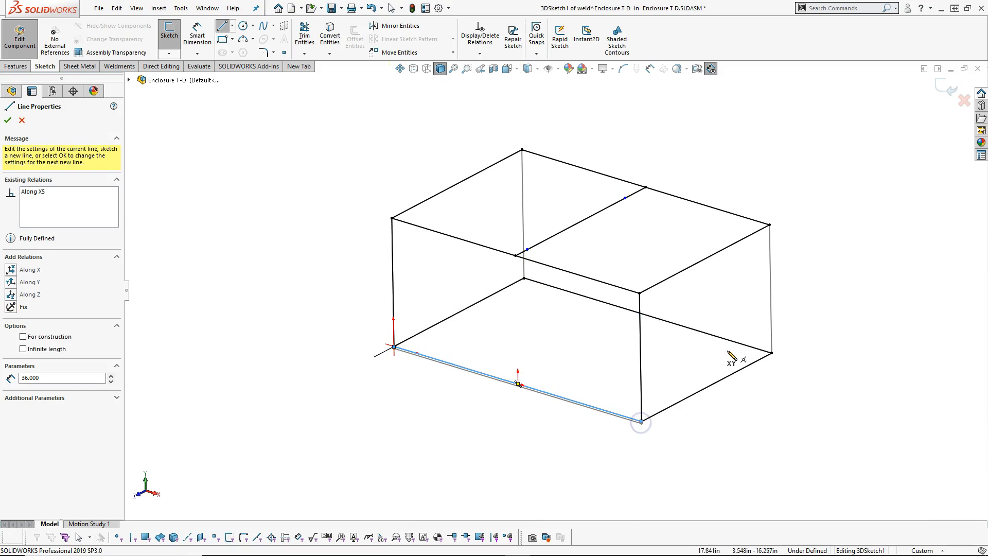
Step: Sketch a line along the rear-right vertical edge of the layout box and end the line command
{"action": "left_click", "coordinate": [769, 224]}
{"action": "left_click", "coordinate": [774, 353]}
{"action": "right_click", "coordinate": [779, 347]}
{"action": "left_click", "coordinate": [834, 272]}
Step: Make the short front and rear end segments of the middle crossbar equal in length
{"action": "scroll", "coordinate": [679, 184], "scroll_direction": "down", "scroll_amount": 5}
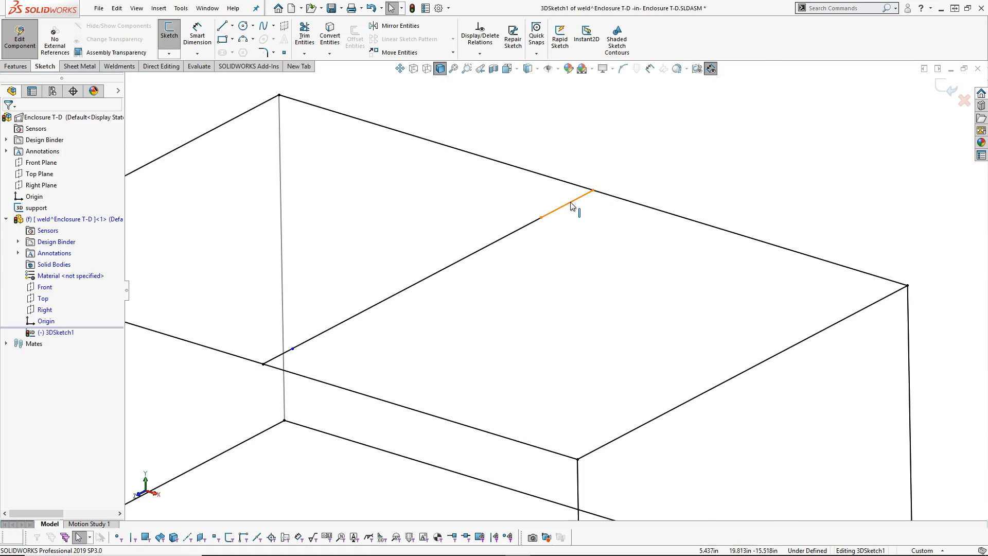
{"action": "left_click", "coordinate": [566, 204]}
{"action": "left_click", "coordinate": [283, 360], "text": "ctrl"}
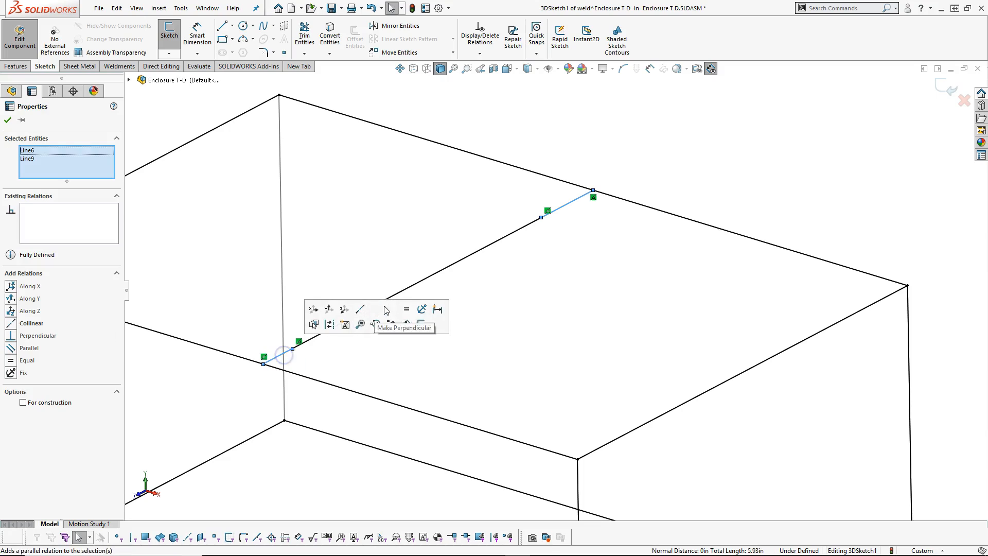
{"action": "left_click", "coordinate": [405, 308]}
{"action": "left_click", "coordinate": [343, 230]}
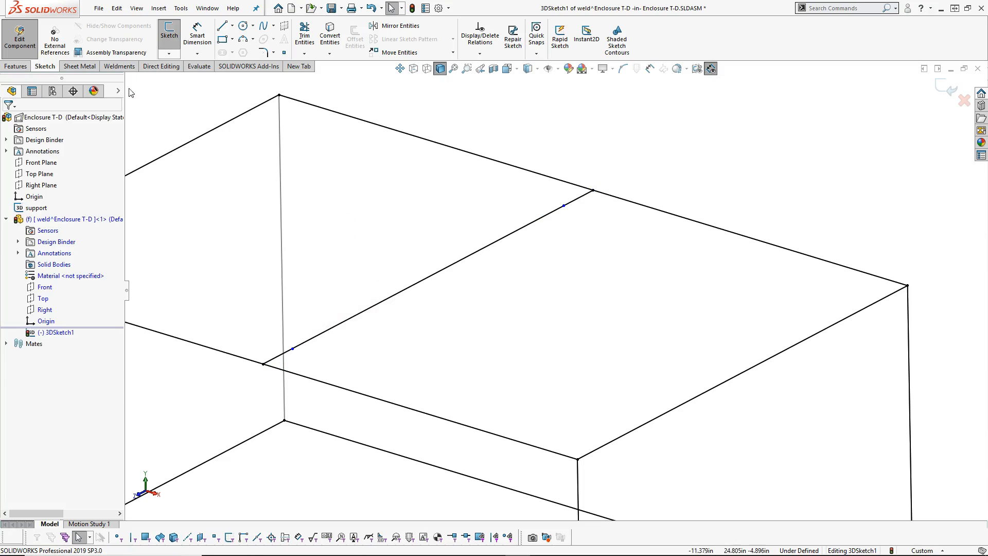
Step: Dimension the crossbar's short rear end segment to 0.75 in and end the dimension command
{"action": "left_click", "coordinate": [198, 34]}
{"action": "left_click", "coordinate": [575, 203]}
{"action": "left_click", "coordinate": [695, 176]}
{"action": "type", "text": "."}
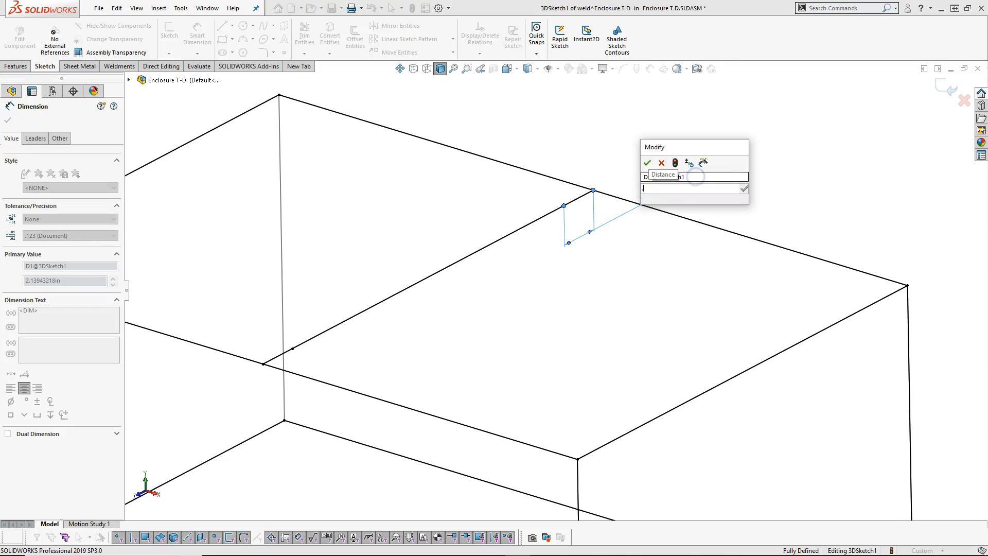
{"action": "type", "text": "75"}
{"action": "key", "text": "Return"}
{"action": "right_click", "coordinate": [675, 150]}
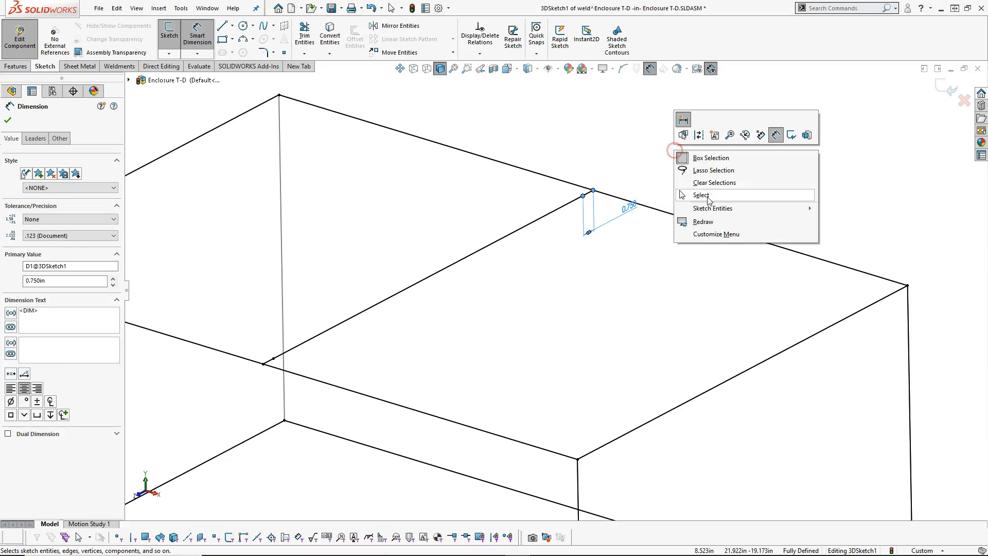
{"action": "left_click", "coordinate": [708, 199]}
Step: Convert the crossbar's two short end segments to construction geometry
{"action": "left_click", "coordinate": [587, 194]}
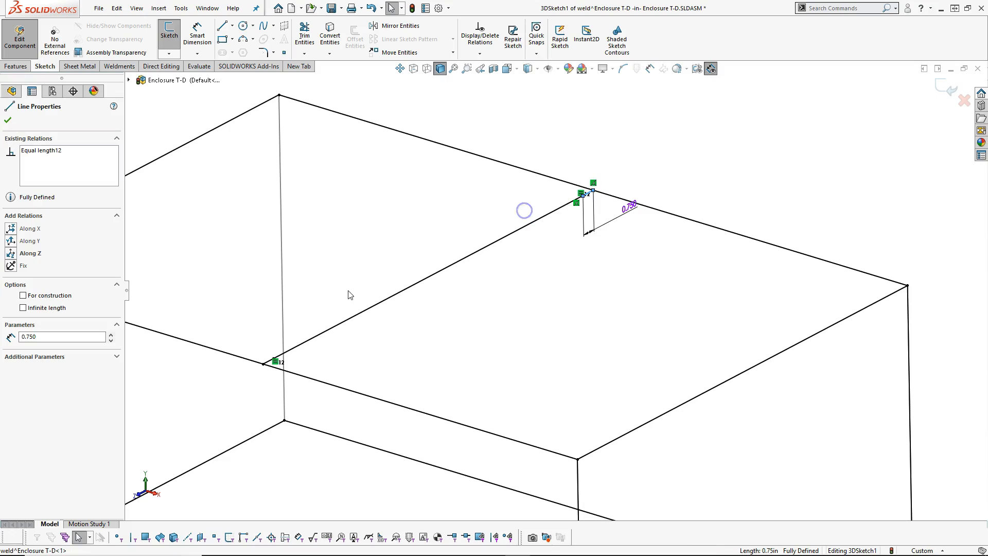
{"action": "left_click", "coordinate": [273, 360], "text": "ctrl"}
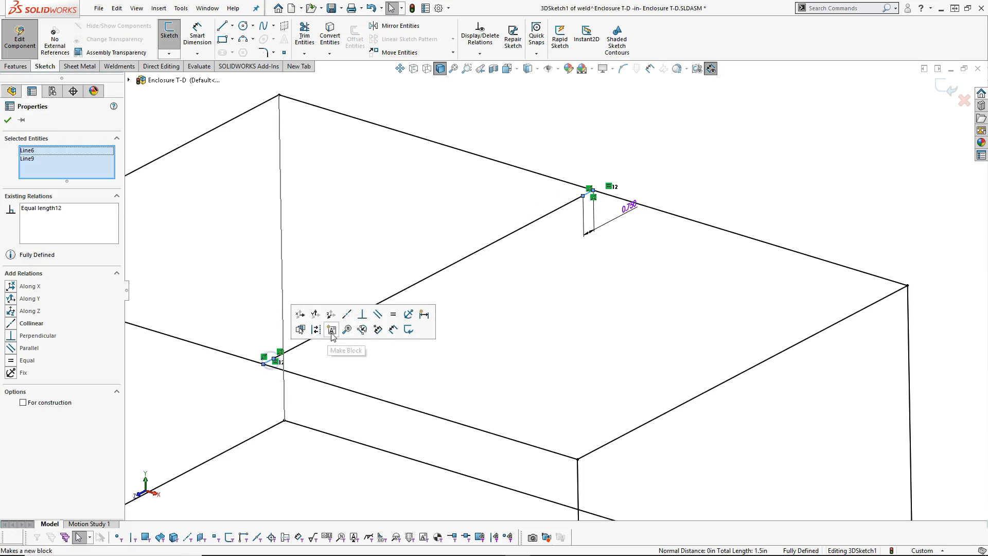
{"action": "left_click", "coordinate": [315, 331]}
{"action": "left_click", "coordinate": [483, 341]}
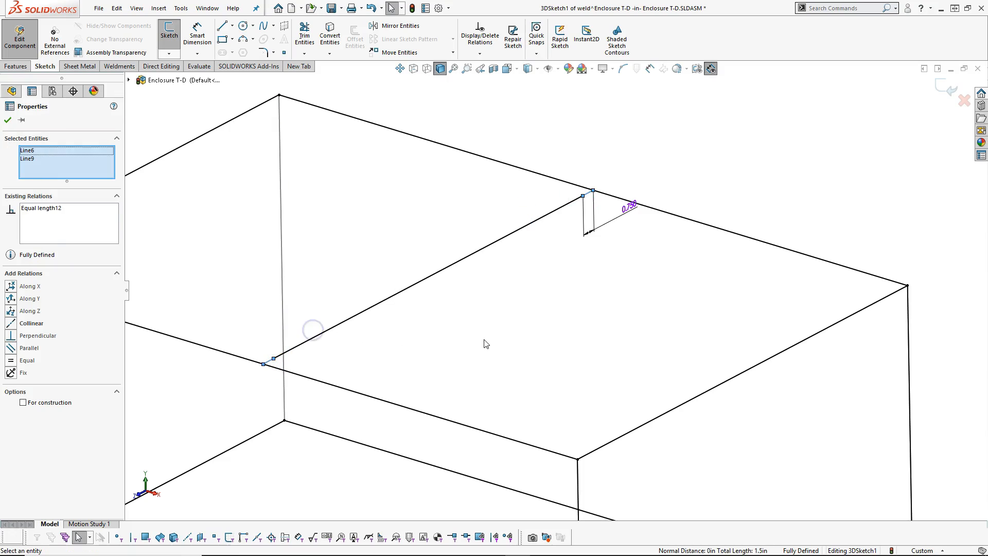
Step: Sketch a line along the rear-left vertical edge of the layout box and end the line command
{"action": "scroll", "coordinate": [484, 341], "scroll_direction": "up", "scroll_amount": 3}
{"action": "scroll", "coordinate": [440, 327], "scroll_direction": "down", "scroll_amount": 8}
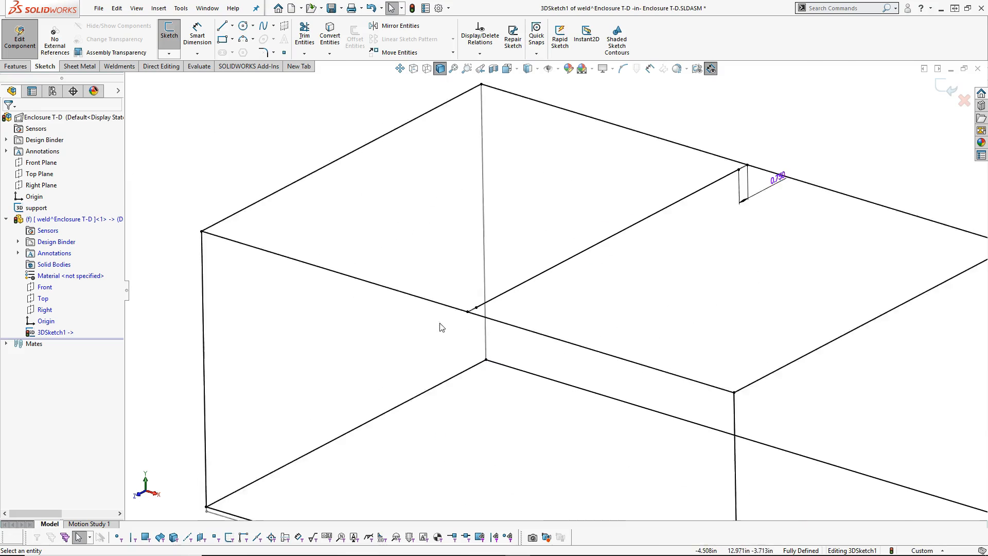
{"action": "scroll", "coordinate": [632, 231], "scroll_direction": "down", "scroll_amount": 3}
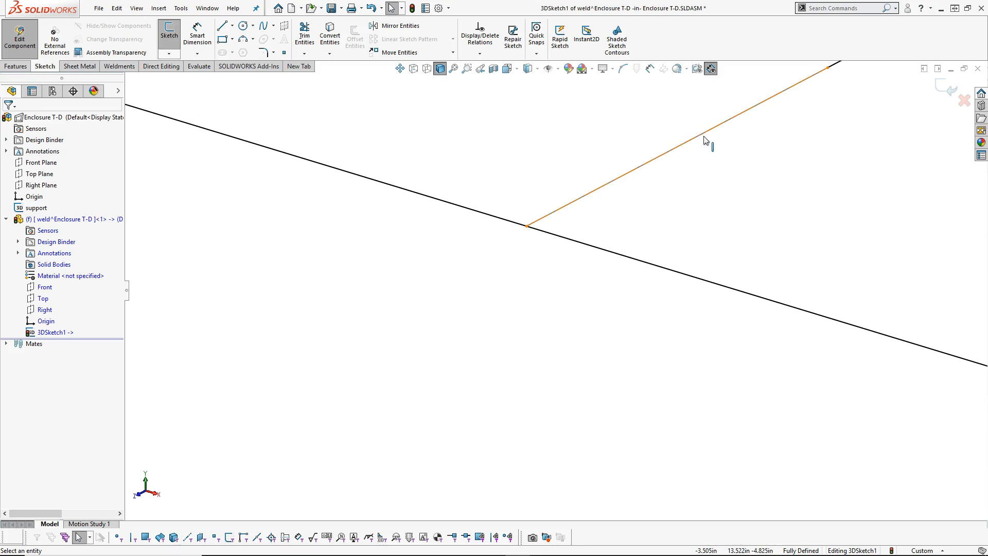
{"action": "scroll", "coordinate": [740, 152], "scroll_direction": "up", "scroll_amount": 10}
{"action": "scroll", "coordinate": [756, 221], "scroll_direction": "up", "scroll_amount": 6}
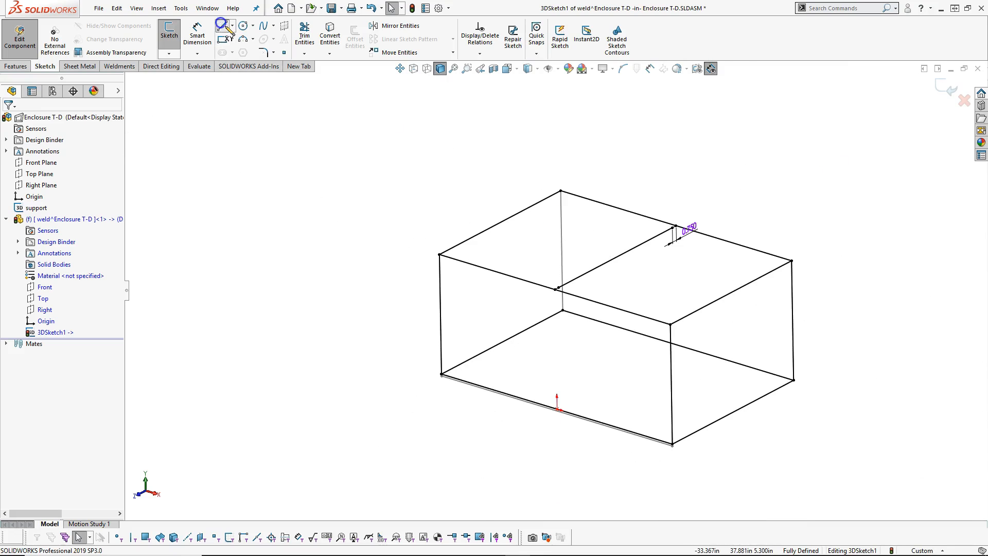
{"action": "left_click", "coordinate": [222, 26]}
{"action": "left_click", "coordinate": [563, 311]}
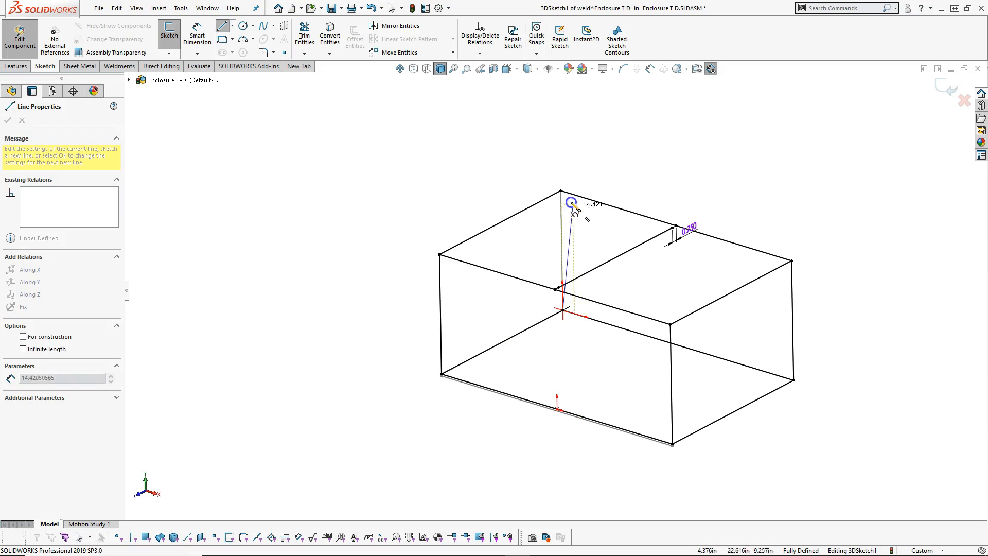
{"action": "left_click", "coordinate": [561, 190]}
{"action": "right_click", "coordinate": [621, 157]}
{"action": "left_click", "coordinate": [649, 164]}
Step: Exit the 3D sketch while continuing to edit the weldment part in the assembly
{"action": "mouse_move", "coordinate": [684, 210]}
{"action": "middle_mouse_down"}
{"action": "mouse_move", "coordinate": [655, 132]}
{"action": "mouse_move", "coordinate": [600, 110]}
{"action": "mouse_move", "coordinate": [233, 111]}
{"action": "mouse_move", "coordinate": [237, 211]}
{"action": "mouse_move", "coordinate": [260, 185]}
{"action": "middle_mouse_up"}
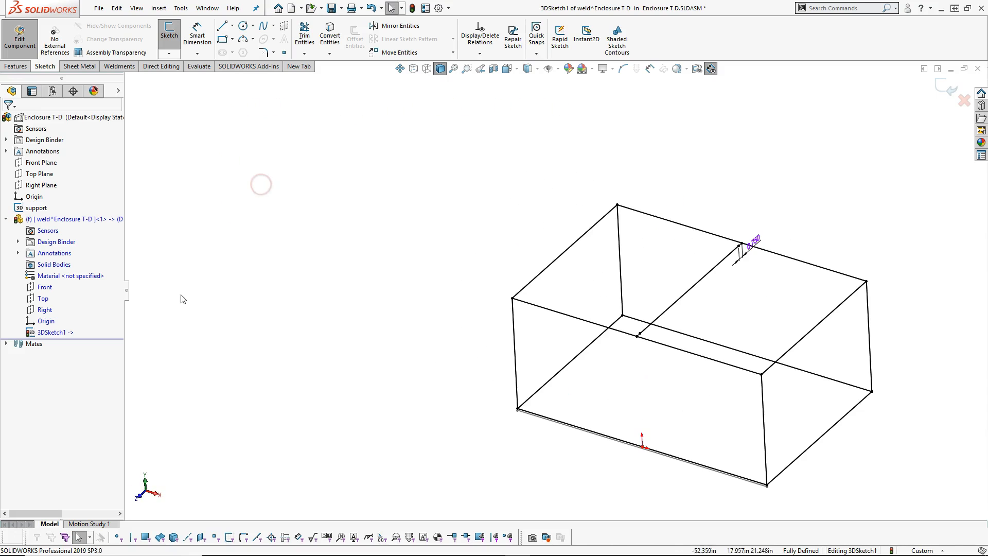
{"action": "mouse_move", "coordinate": [72, 335]}
{"action": "left_click", "coordinate": [945, 97]}
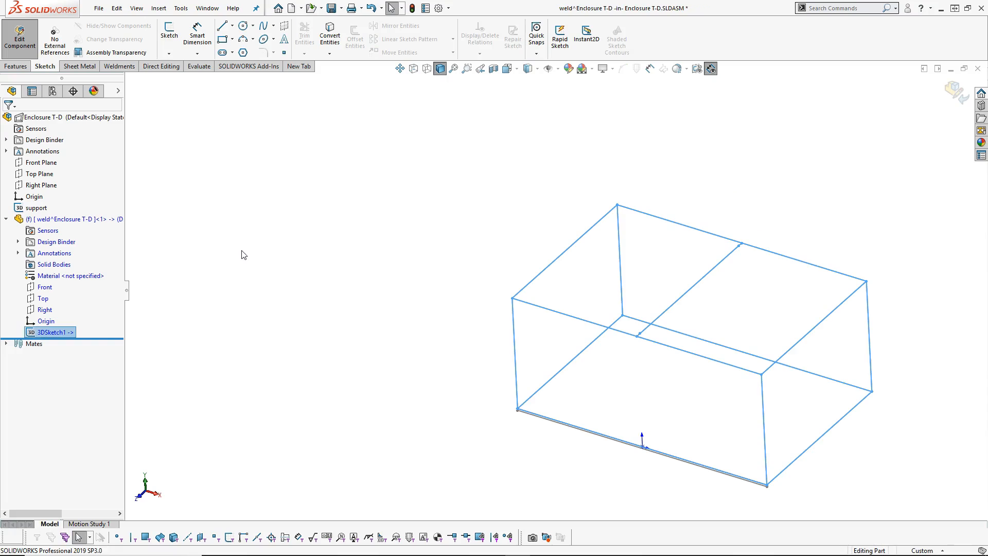
Step: Hide the support sketch and the top assembly's layout so only the weldment part's 3D sketch is displayed
{"action": "right_click", "coordinate": [35, 208]}
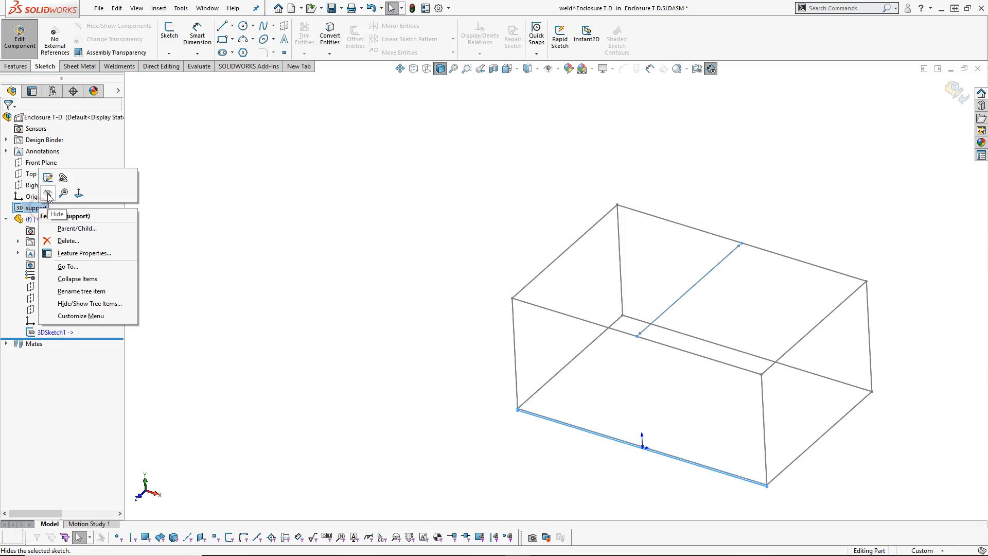
{"action": "left_click", "coordinate": [48, 194]}
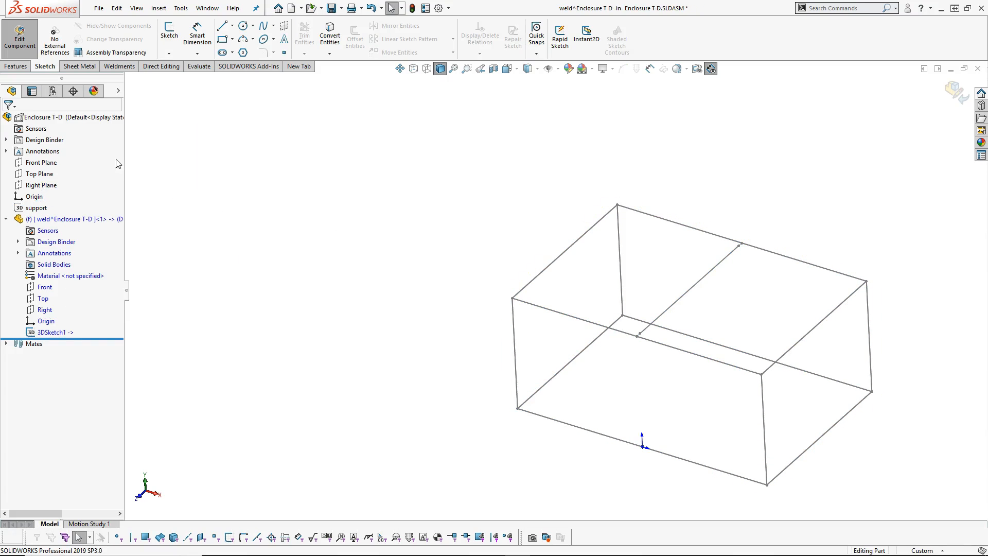
{"action": "right_click", "coordinate": [48, 117]}
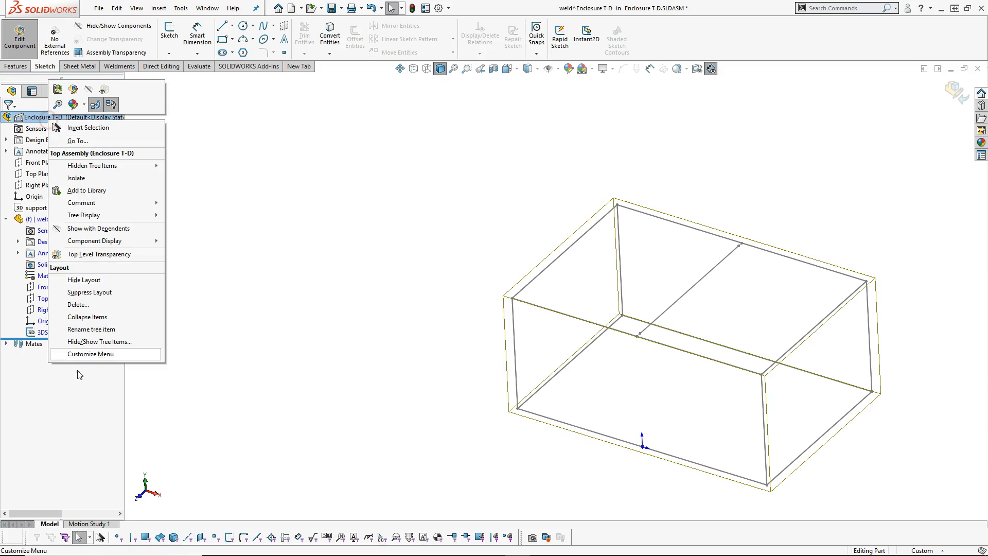
{"action": "left_click", "coordinate": [80, 279]}
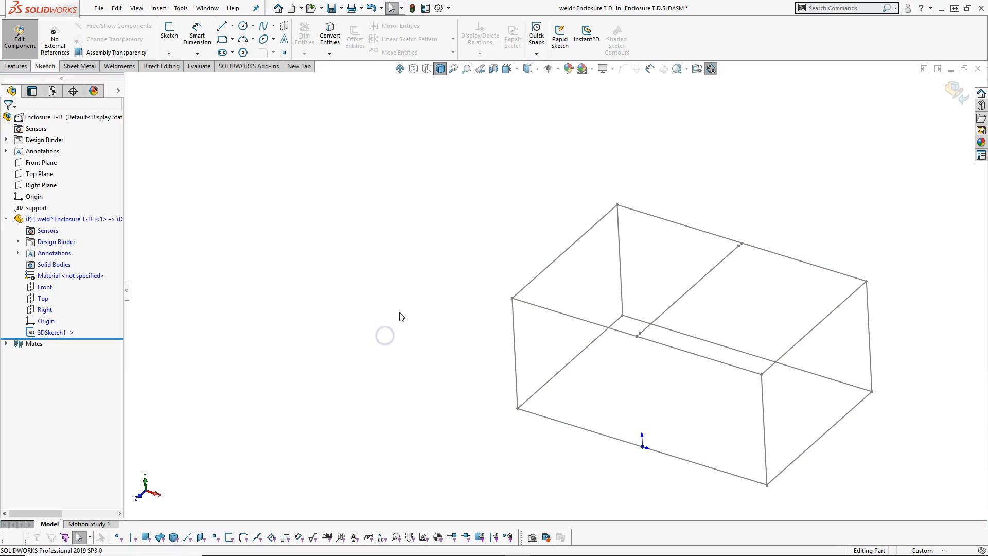
{"action": "key", "text": "f"}
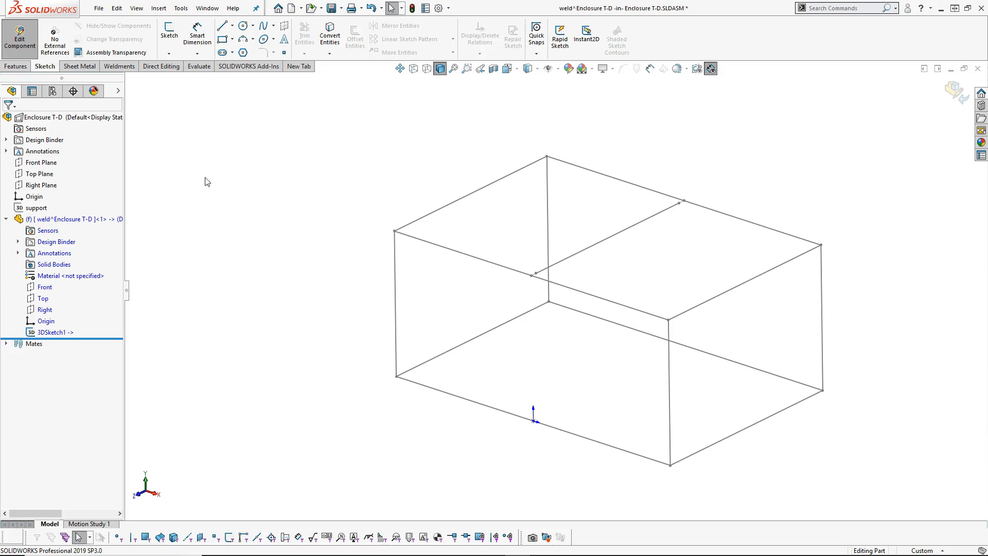
Step: Start a structural member using the ANSI Inch Weld standard, Al LS Angle (squared ends) type and LS 0.50 x .05 0.063 size
{"action": "left_click", "coordinate": [120, 67]}
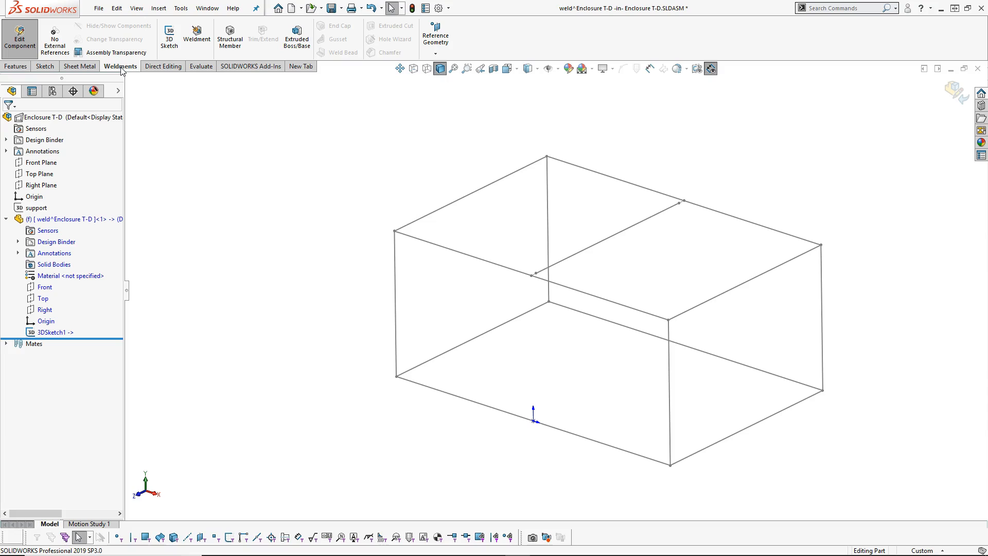
{"action": "left_click", "coordinate": [230, 45]}
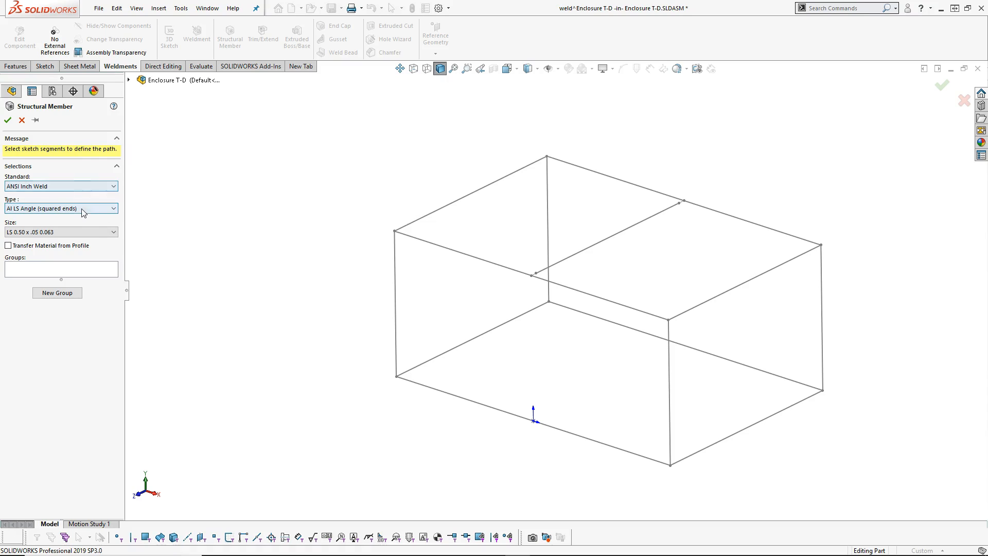
{"action": "left_click", "coordinate": [61, 232]}
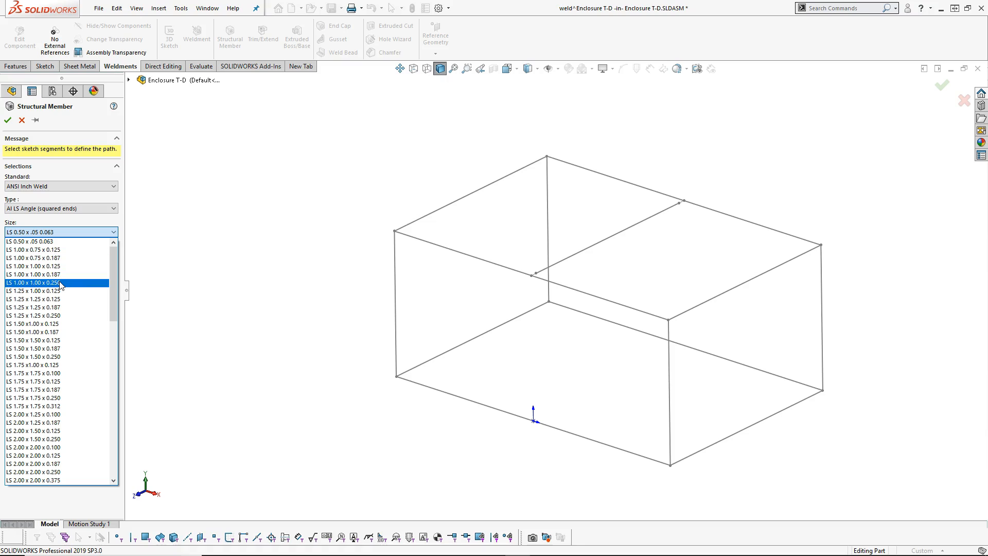
{"action": "scroll", "coordinate": [57, 260], "scroll_direction": "down", "scroll_amount": 3}
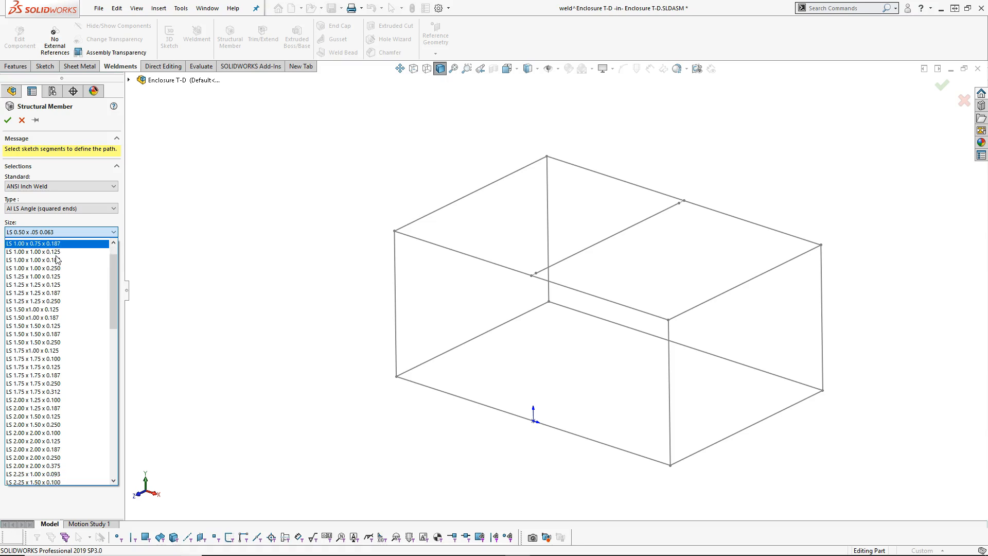
{"action": "scroll", "coordinate": [57, 260], "scroll_direction": "down", "scroll_amount": 13}
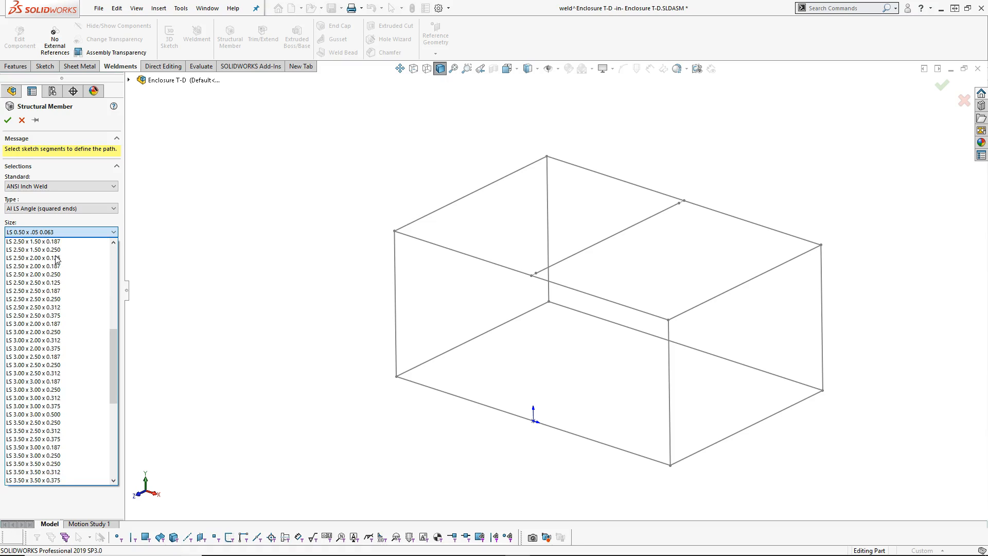
{"action": "scroll", "coordinate": [57, 260], "scroll_direction": "down", "scroll_amount": 5}
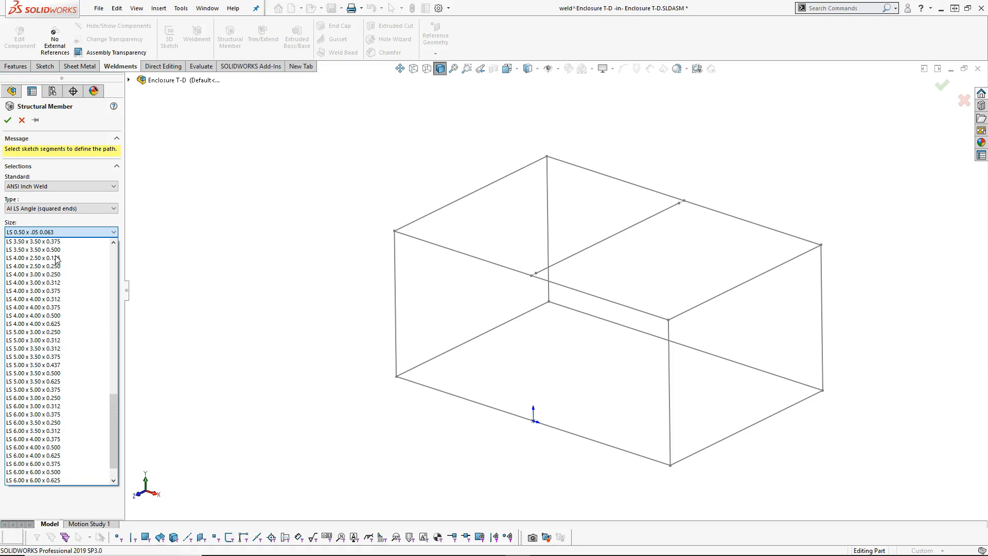
{"action": "scroll", "coordinate": [57, 260], "scroll_direction": "up", "scroll_amount": 20}
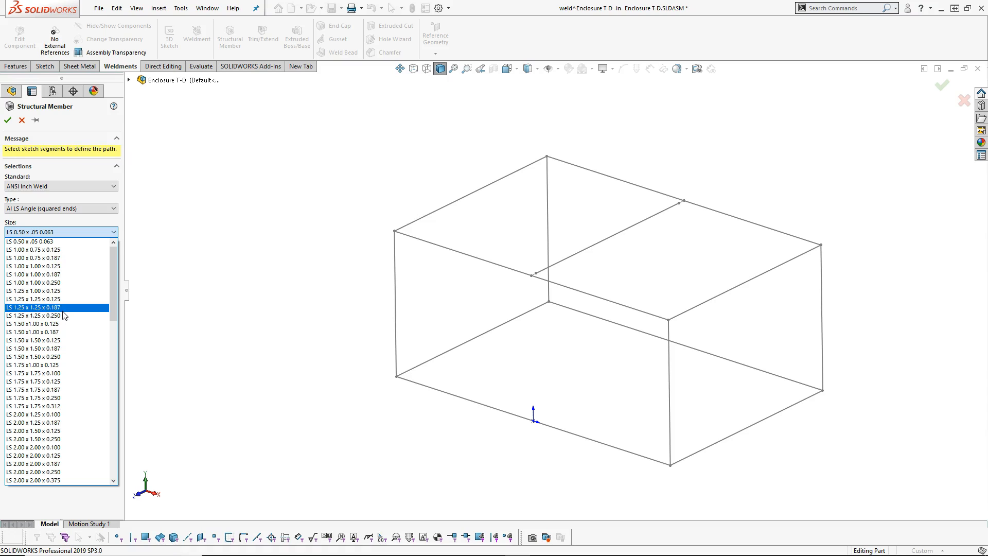
{"action": "left_click", "coordinate": [39, 241]}
{"action": "left_click", "coordinate": [46, 267]}
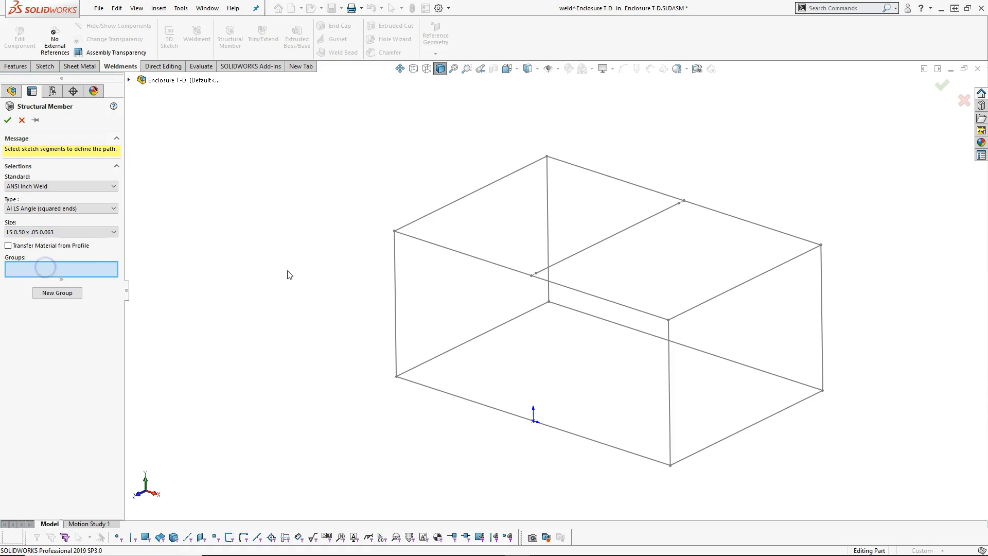
Step: Place the first angle group on the front-left vertical line, locating the profile by its outer corner point
{"action": "left_click", "coordinate": [395, 328]}
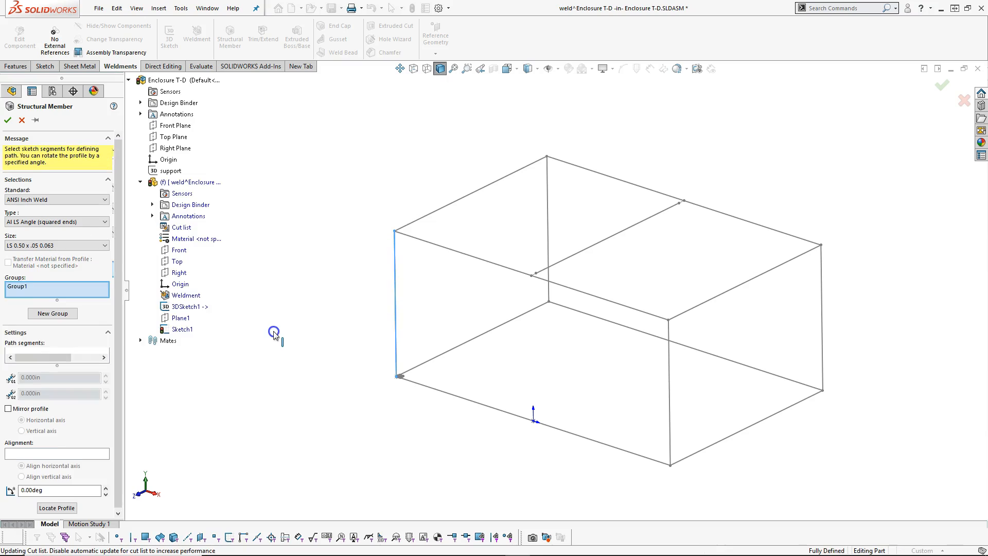
{"action": "left_click_drag", "start_coordinate": [117, 464], "coordinate": [118, 466]}
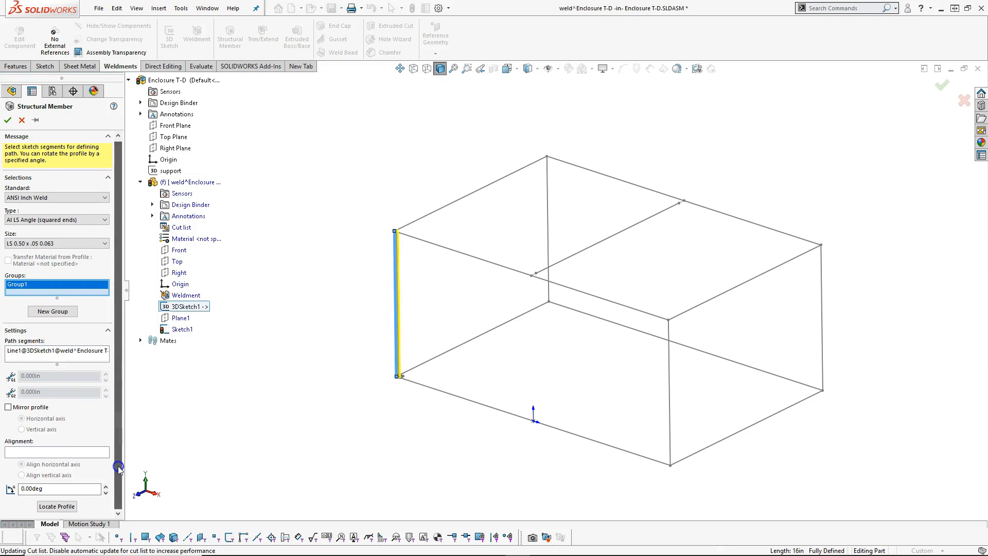
{"action": "left_click", "coordinate": [54, 506]}
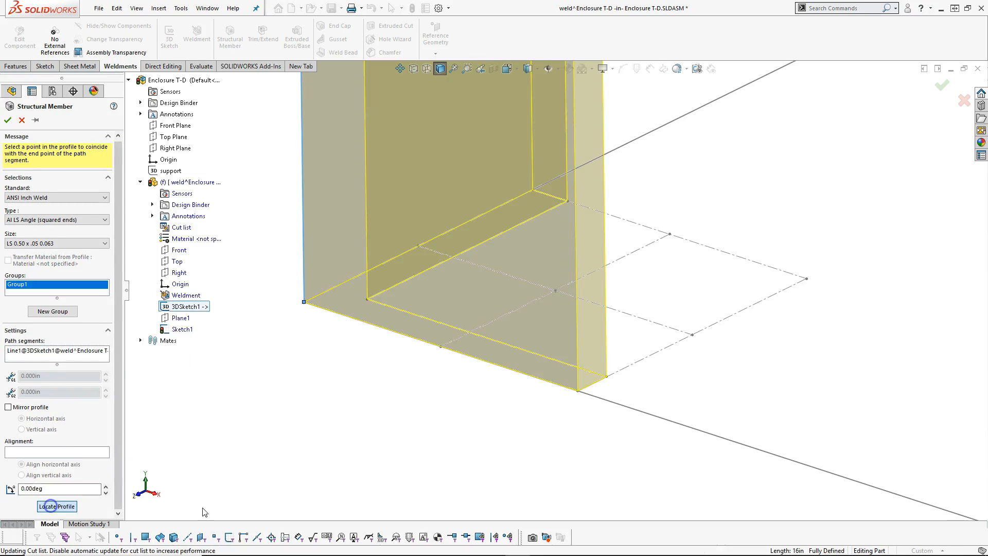
{"action": "left_click", "coordinate": [304, 303]}
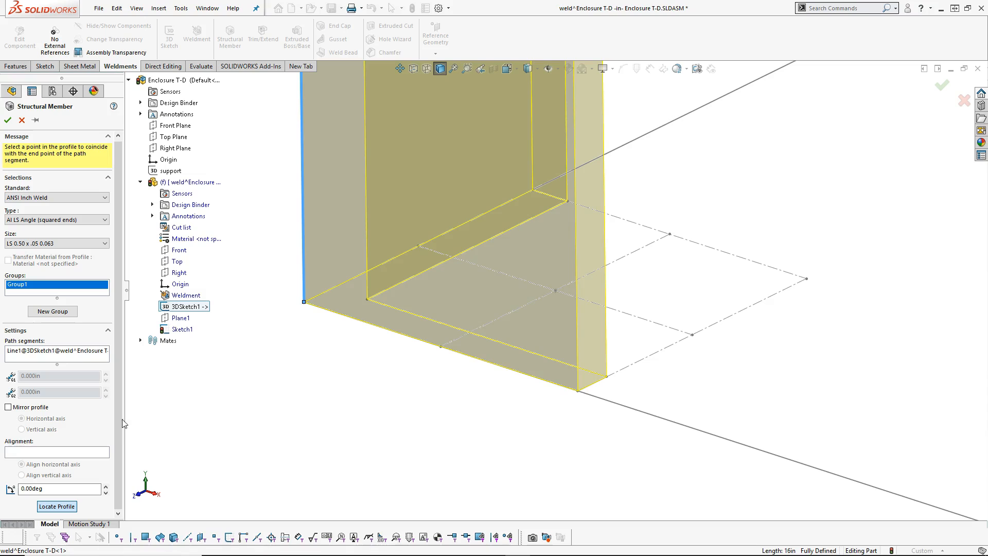
{"action": "scroll", "coordinate": [311, 391], "scroll_direction": "up", "scroll_amount": 6}
{"action": "scroll", "coordinate": [430, 311], "scroll_direction": "up", "scroll_amount": 15}
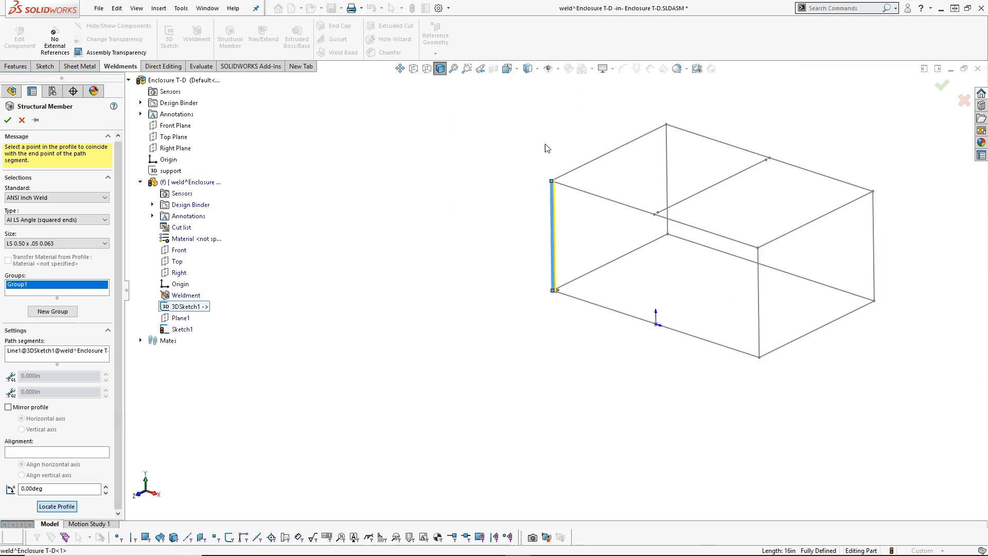
{"action": "scroll", "coordinate": [565, 184], "scroll_direction": "down", "scroll_amount": 10}
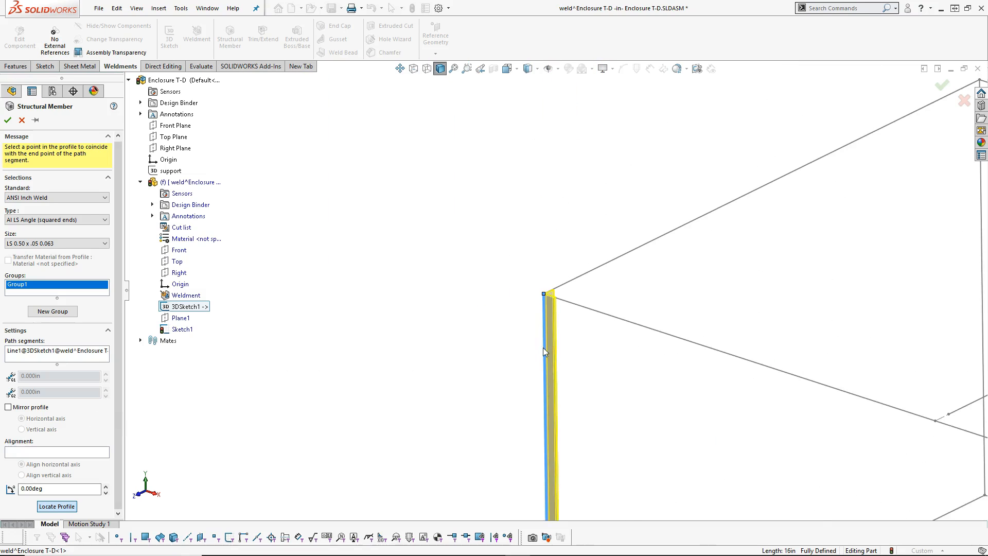
{"action": "scroll", "coordinate": [551, 304], "scroll_direction": "up", "scroll_amount": 10}
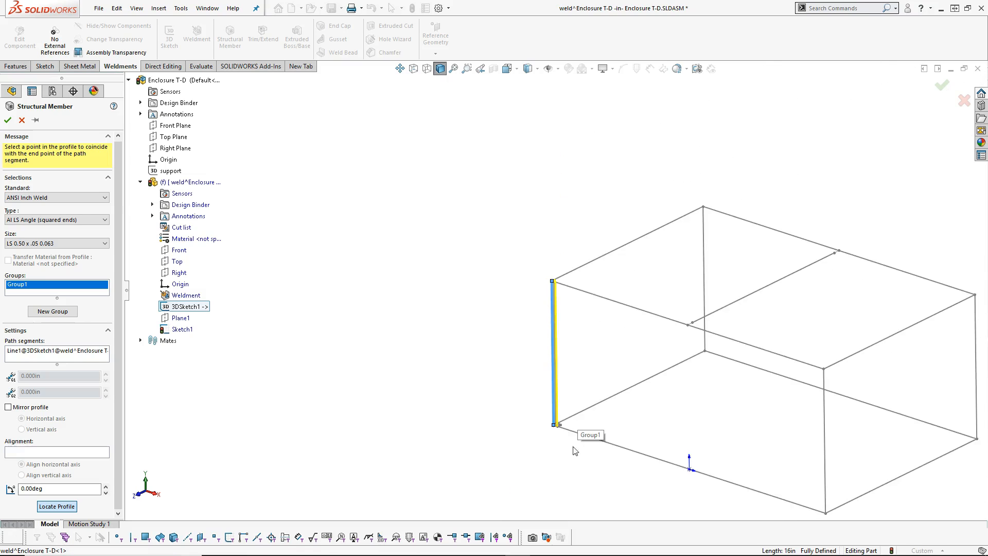
{"action": "scroll", "coordinate": [557, 328], "scroll_direction": "down", "scroll_amount": 5}
{"action": "scroll", "coordinate": [576, 138], "scroll_direction": "up", "scroll_amount": 2}
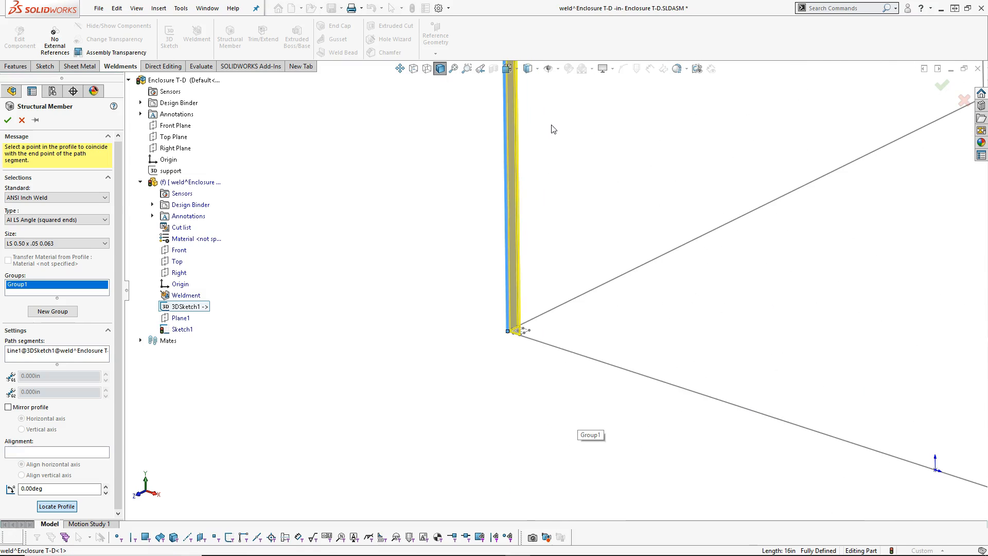
Step: Add a second group on the rear-left vertical line and set its profile rotation to 270 degrees
{"action": "left_click", "coordinate": [52, 312]}
{"action": "scroll", "coordinate": [655, 231], "scroll_direction": "up", "scroll_amount": 4}
{"action": "scroll", "coordinate": [639, 247], "scroll_direction": "down", "scroll_amount": 5}
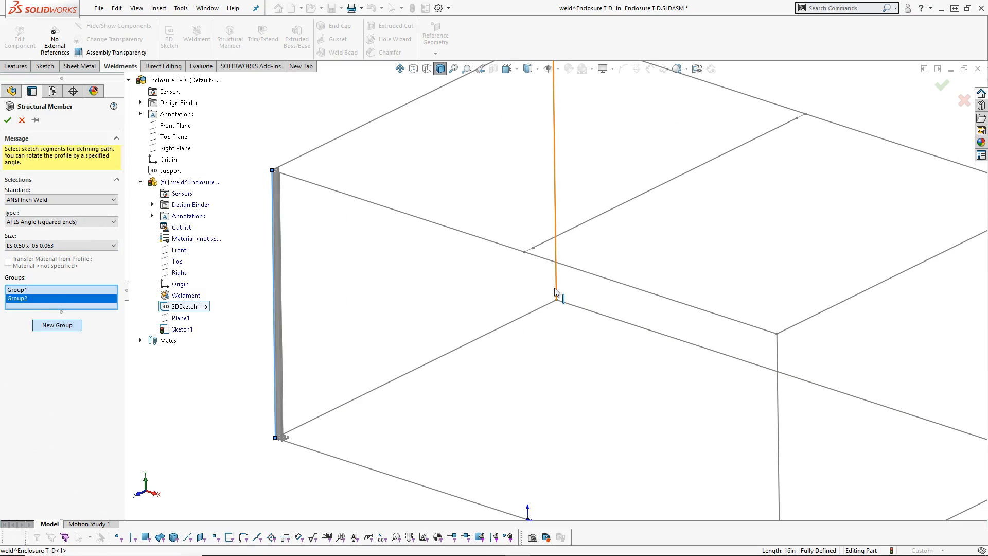
{"action": "left_click", "coordinate": [556, 292]}
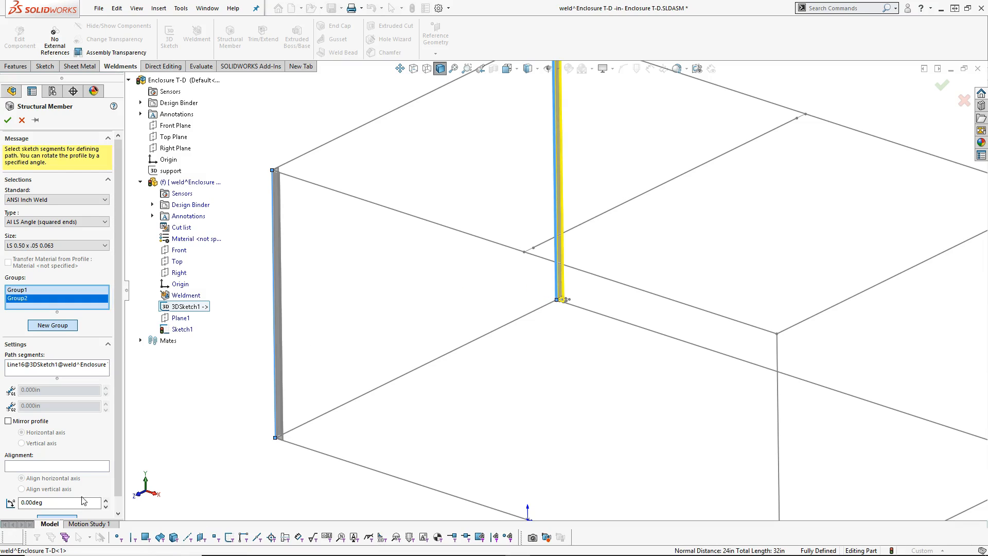
{"action": "scroll", "coordinate": [80, 502], "scroll_direction": "down", "scroll_amount": 1}
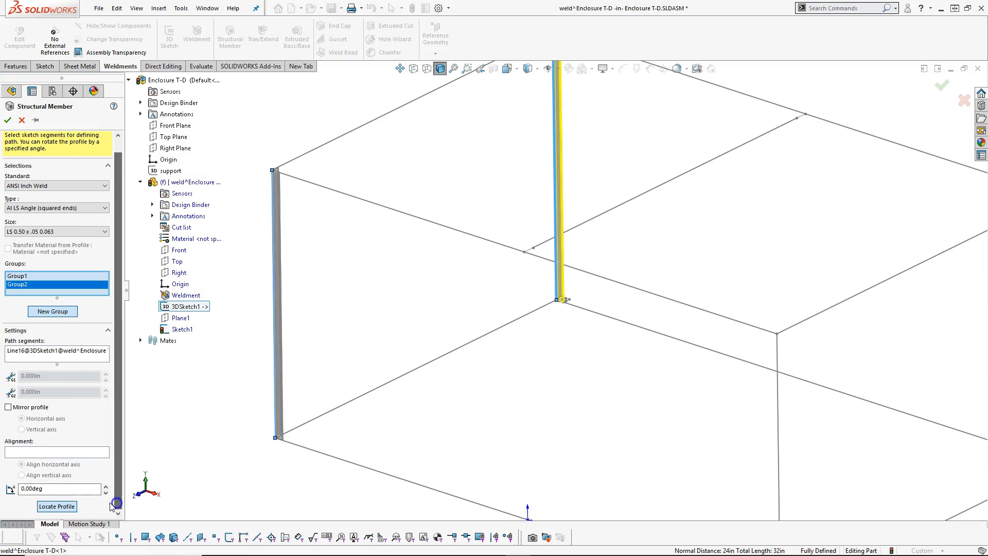
{"action": "left_click", "coordinate": [68, 507]}
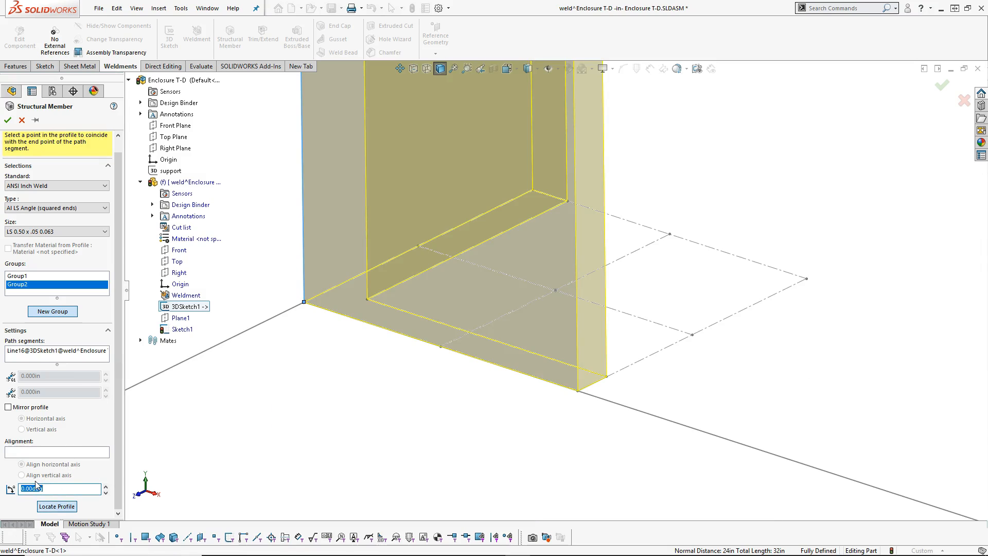
{"action": "type", "text": "90"}
{"action": "key", "text": "Tab"}
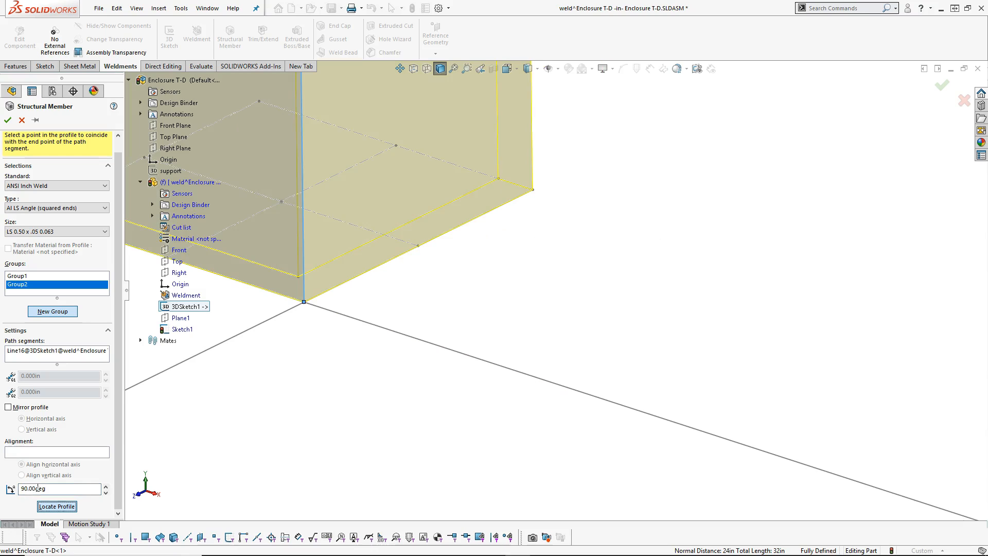
{"action": "left_click", "coordinate": [52, 486]}
{"action": "type", "text": "270"}
{"action": "key", "text": "Tab"}
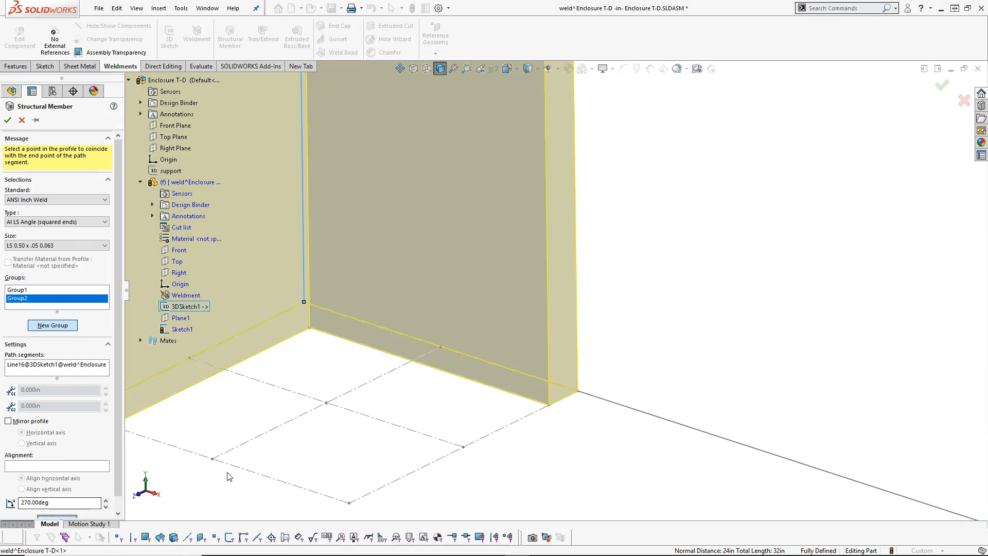
Step: Add a third angle group on the rear-right vertical line and set its profile rotation to 90 degrees
{"action": "left_click", "coordinate": [60, 323]}
{"action": "scroll", "coordinate": [437, 404], "scroll_direction": "up", "scroll_amount": 5}
{"action": "scroll", "coordinate": [713, 401], "scroll_direction": "up", "scroll_amount": 3}
{"action": "scroll", "coordinate": [856, 392], "scroll_direction": "down", "scroll_amount": 4}
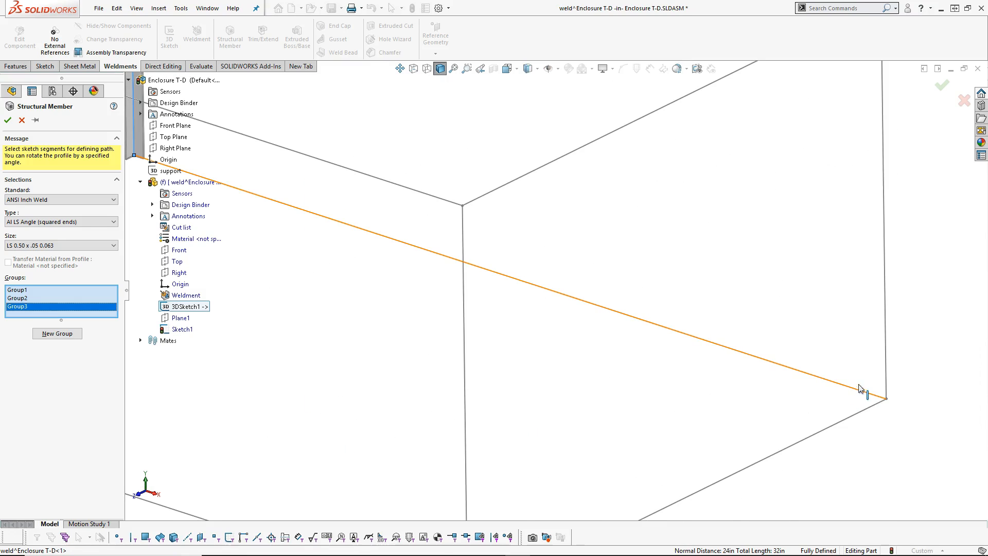
{"action": "left_click", "coordinate": [885, 368]}
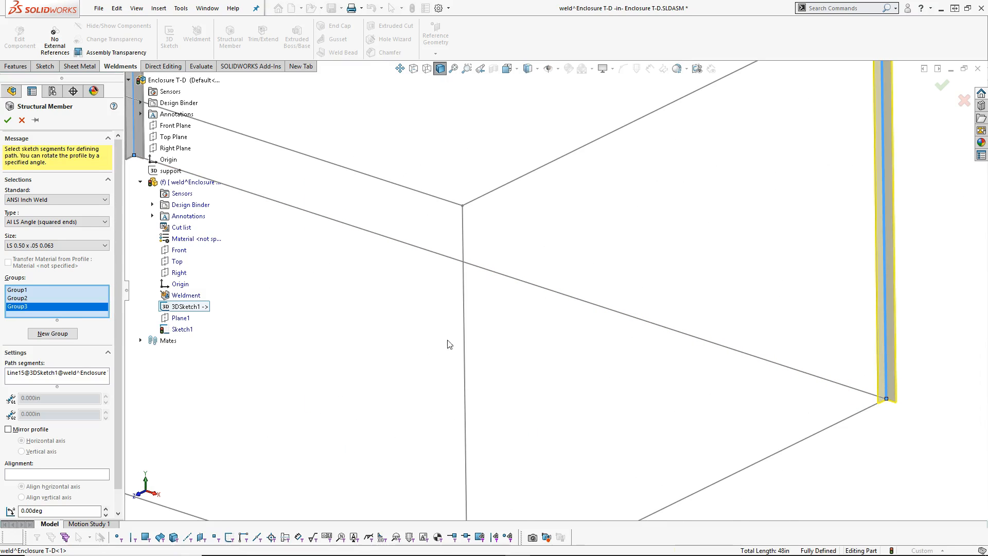
{"action": "double_click", "coordinate": [46, 510]}
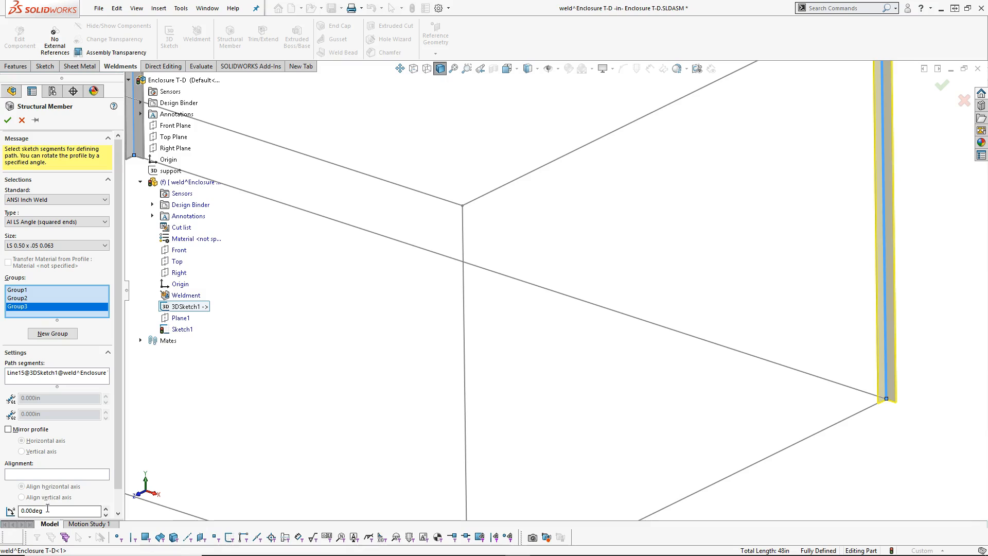
{"action": "type", "text": "90"}
{"action": "key", "text": "Tab"}
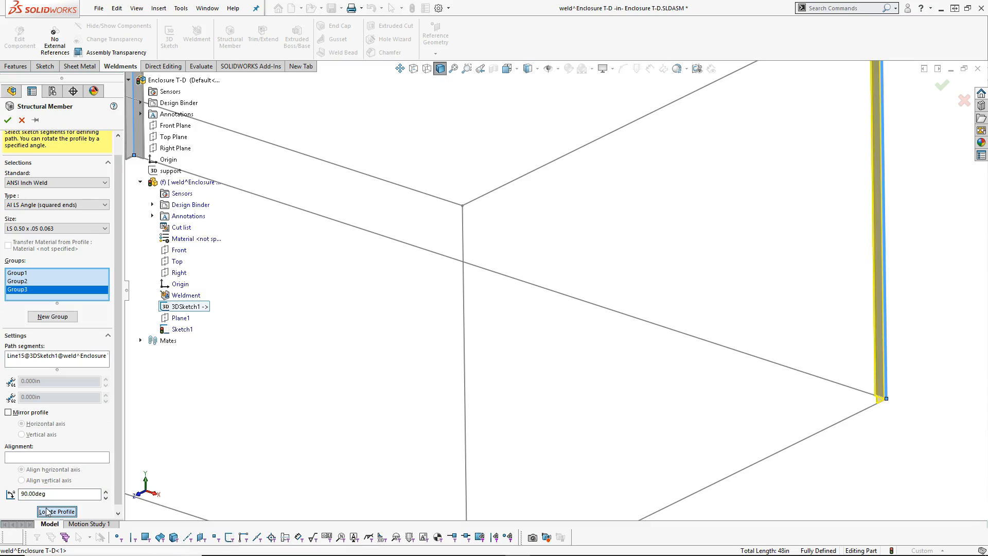
Step: Add a fourth angle group on the front-right vertical line with a 180-degree profile rotation and accept the structural member
{"action": "left_click", "coordinate": [52, 317]}
{"action": "scroll", "coordinate": [405, 482], "scroll_direction": "up", "scroll_amount": 5}
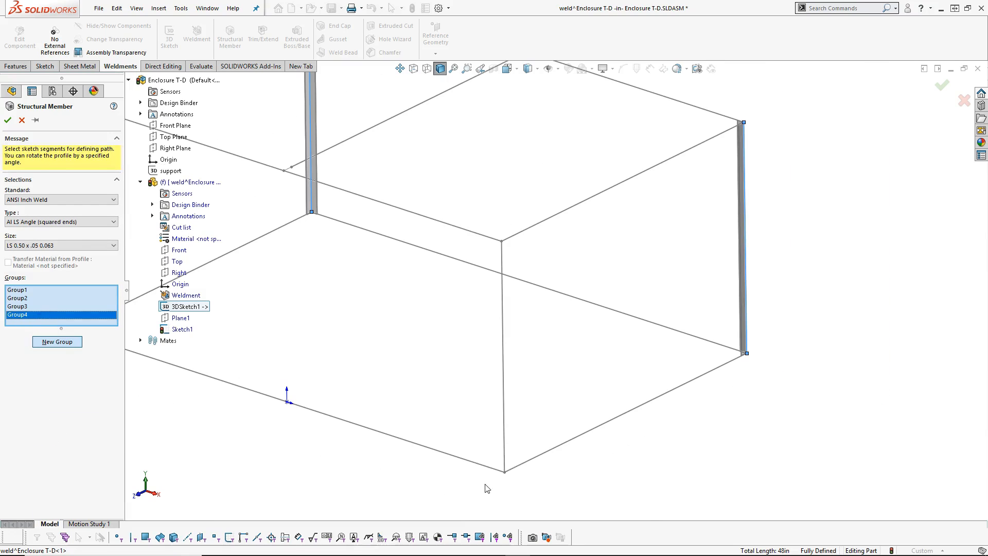
{"action": "left_click", "coordinate": [505, 460]}
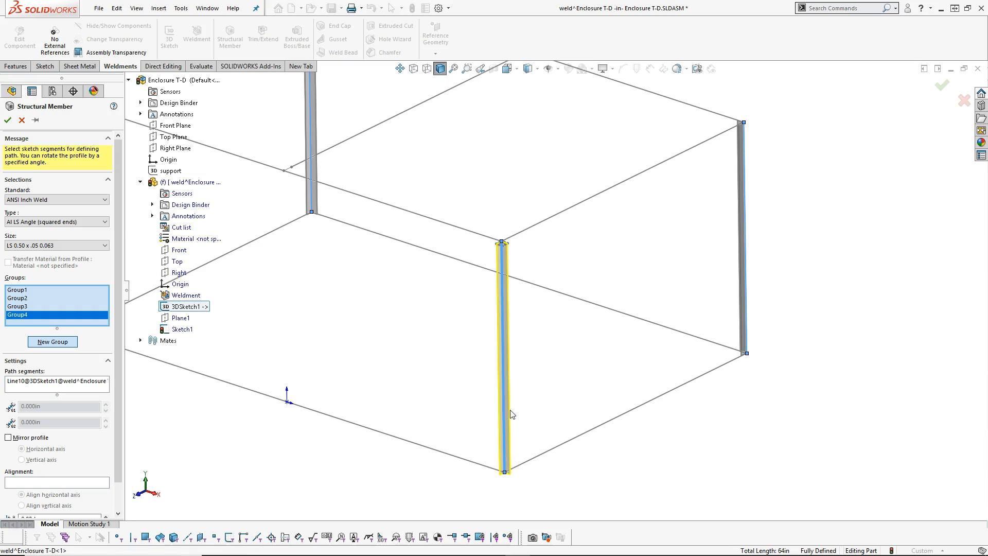
{"action": "scroll", "coordinate": [501, 267], "scroll_direction": "down", "scroll_amount": 5}
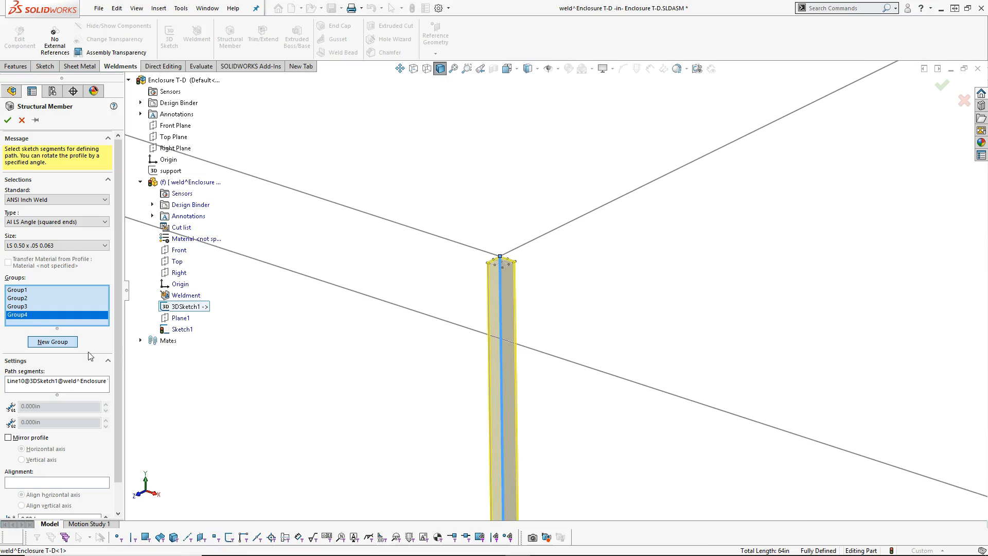
{"action": "scroll", "coordinate": [116, 432], "scroll_direction": "down", "scroll_amount": 2}
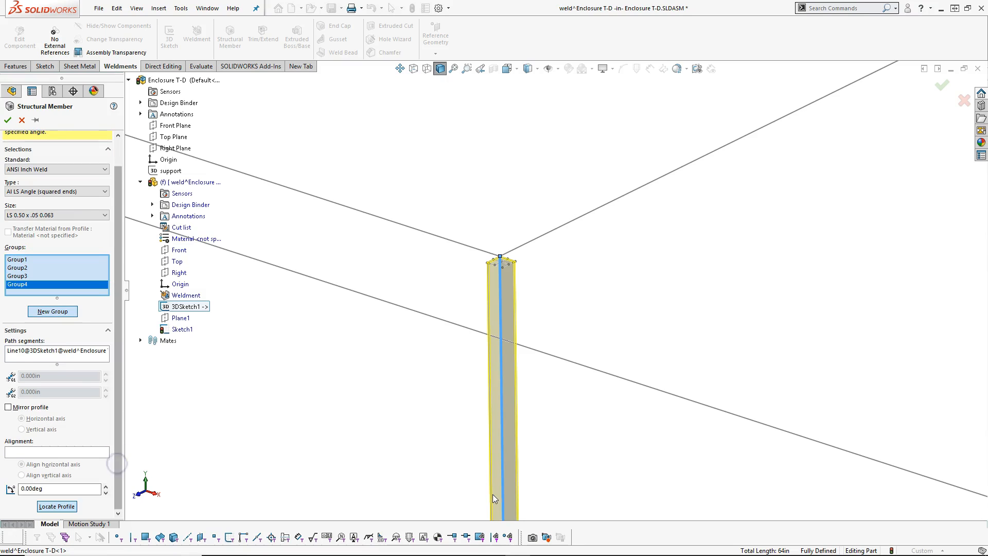
{"action": "scroll", "coordinate": [475, 450], "scroll_direction": "up", "scroll_amount": 3}
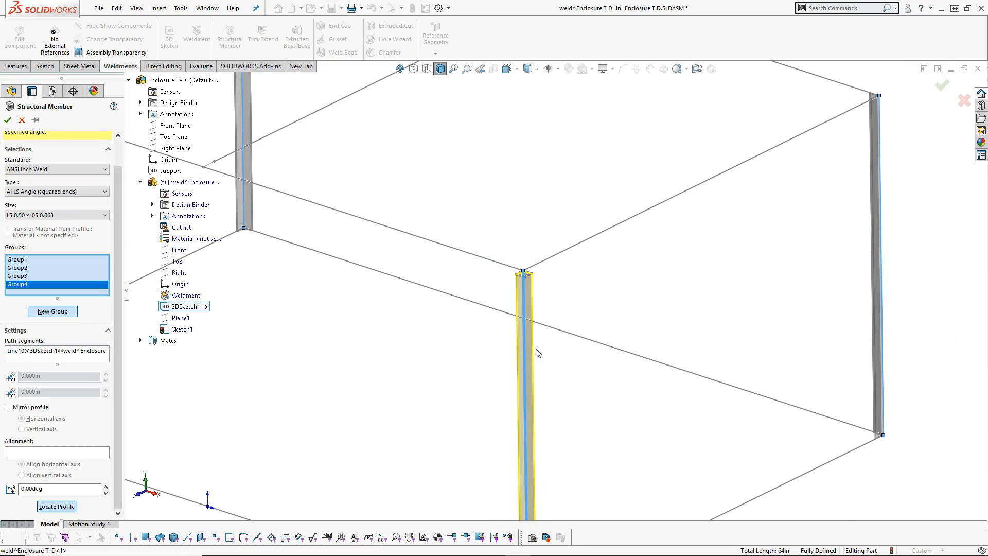
{"action": "left_click", "coordinate": [47, 488]}
{"action": "type", "text": "180"}
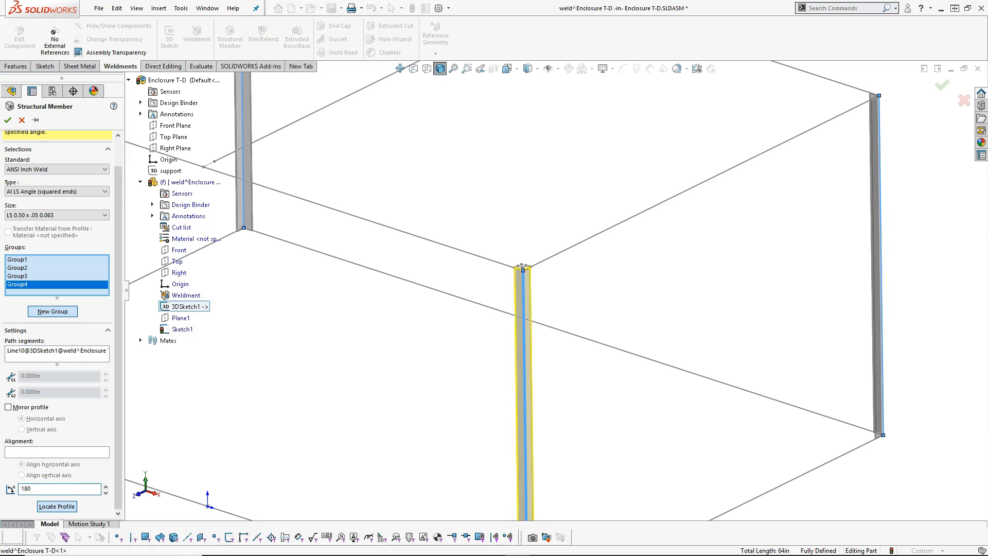
{"action": "key", "text": "Tab"}
{"action": "left_click", "coordinate": [7, 119]}
{"action": "key", "text": "f"}
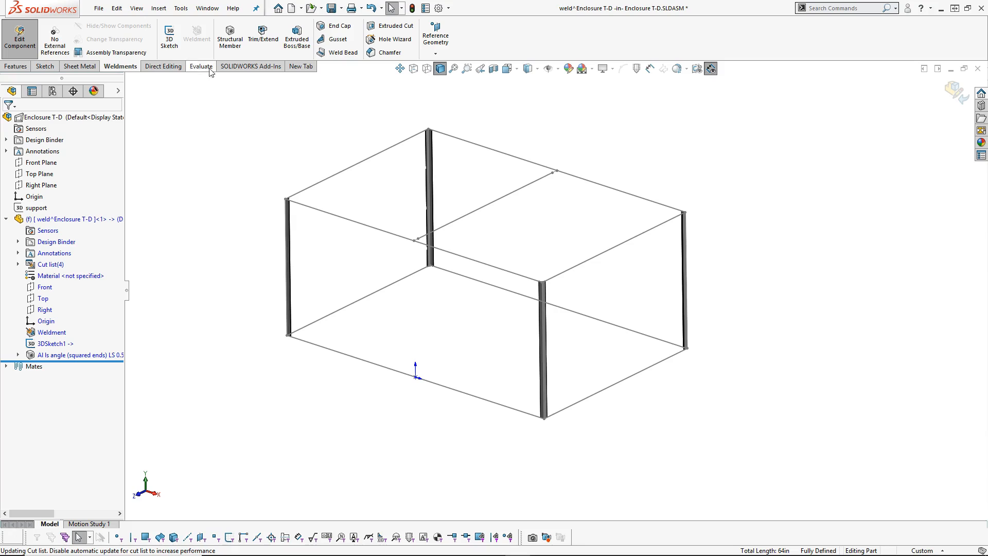
Step: Start a structural member with type Bar and size BAR 0.06 x 0.50 along the support line across the top of the box
{"action": "left_click", "coordinate": [226, 37]}
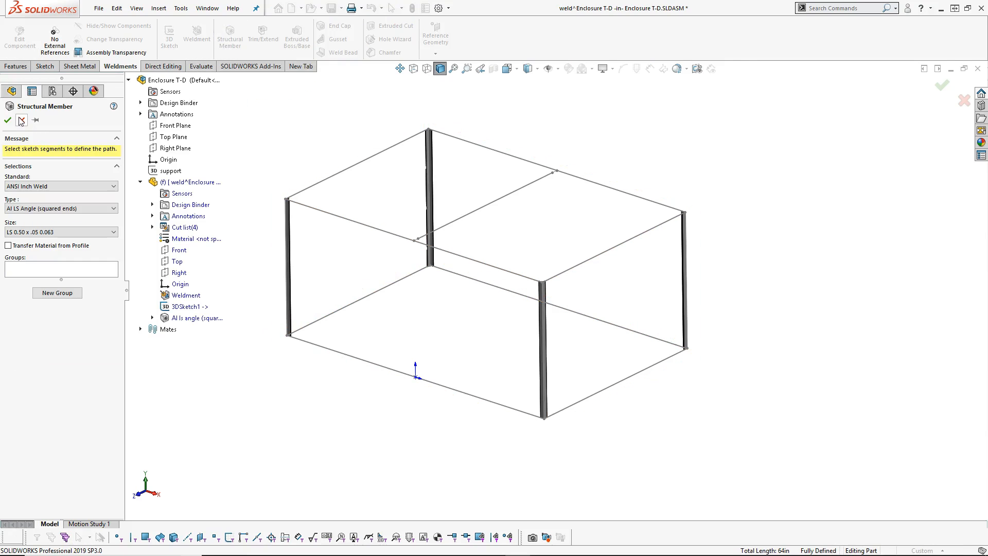
{"action": "left_click", "coordinate": [57, 210]}
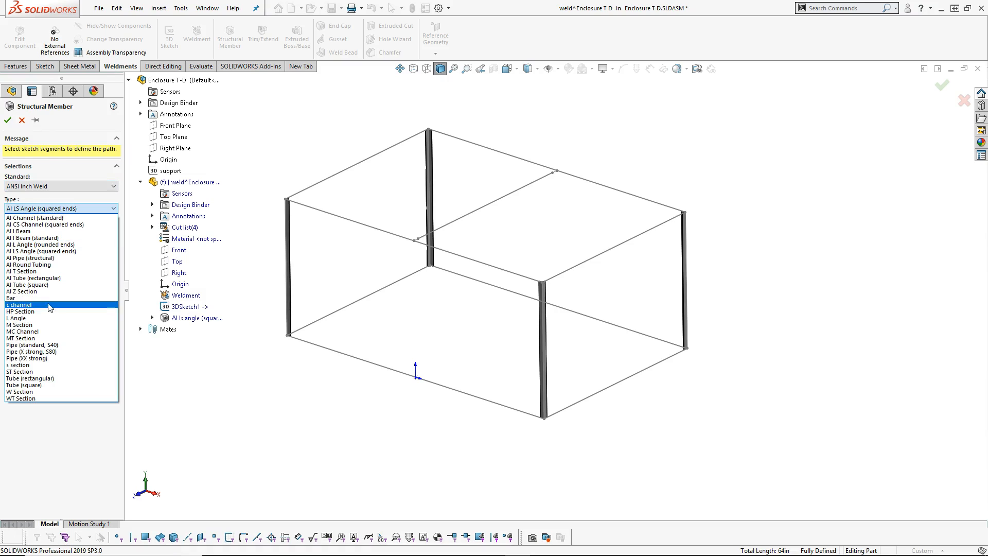
{"action": "left_click", "coordinate": [46, 298]}
{"action": "left_click", "coordinate": [51, 232]}
{"action": "left_click", "coordinate": [47, 241]}
{"action": "left_click", "coordinate": [52, 264]}
{"action": "left_click", "coordinate": [464, 214]}
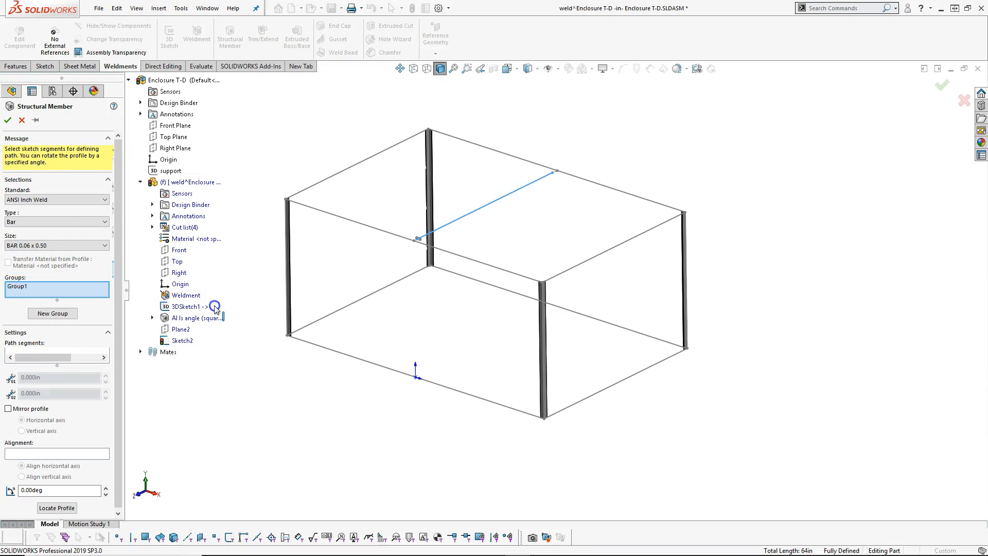
Step: Locate the bar profile by its upper edge midpoint so it sits below the support line, and accept the member
{"action": "left_click", "coordinate": [63, 506]}
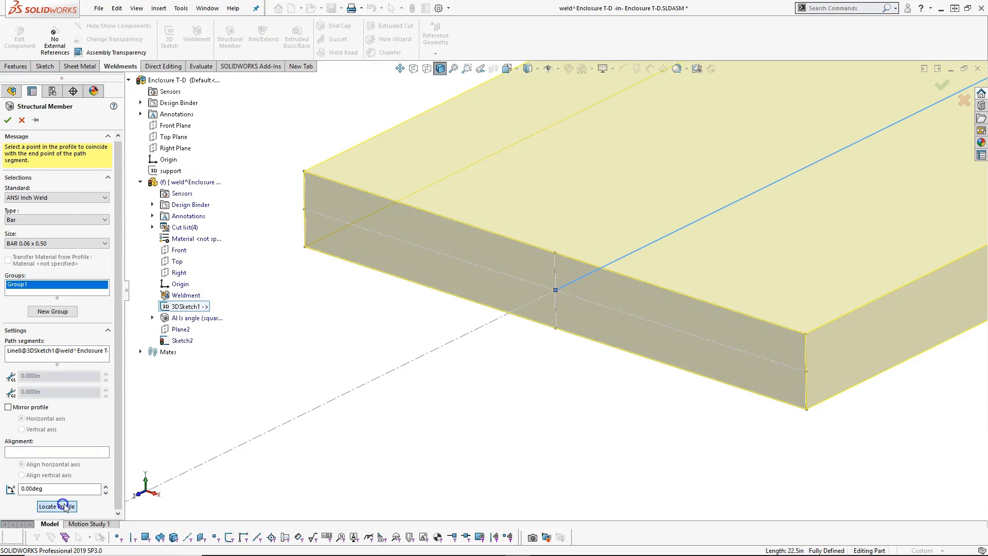
{"action": "left_click", "coordinate": [555, 252]}
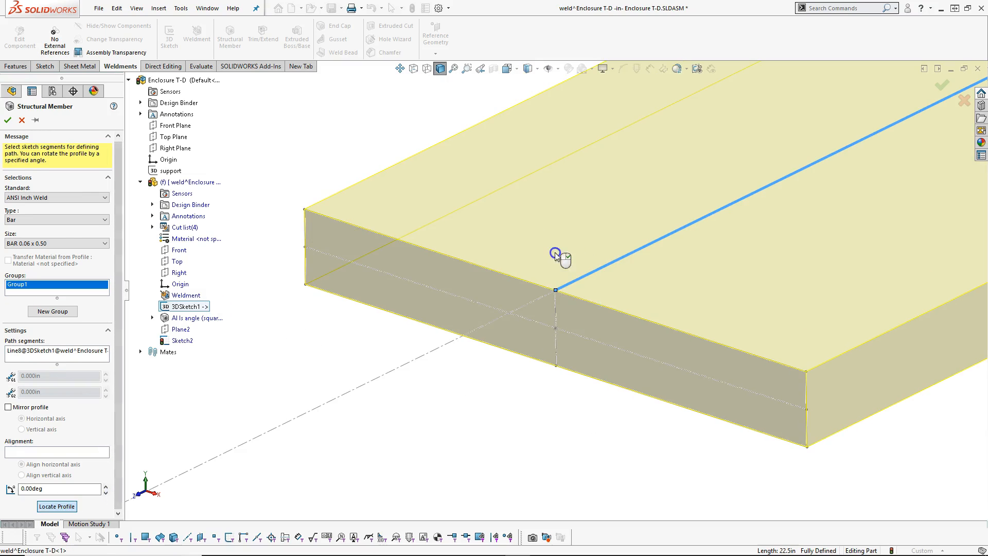
{"action": "left_click", "coordinate": [7, 119]}
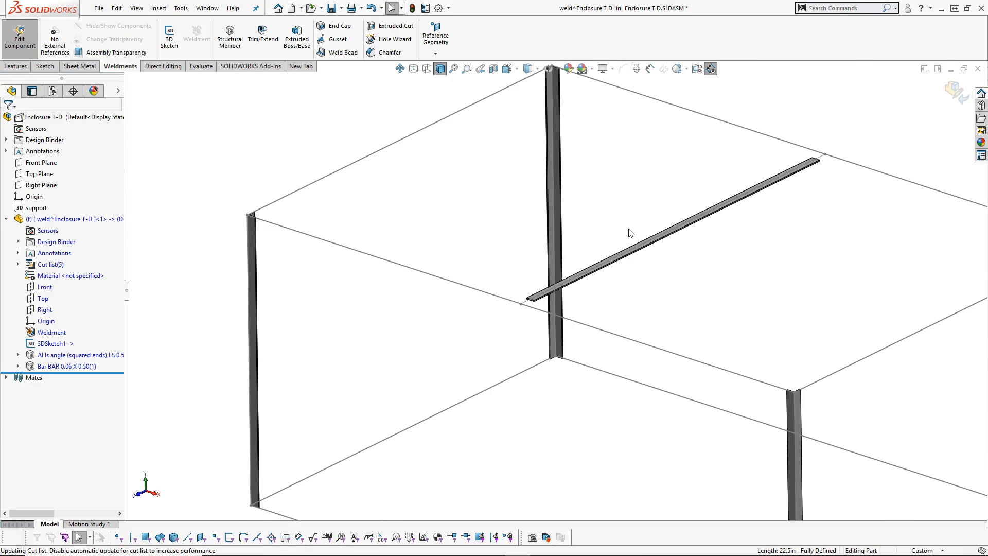
Step: Finish editing the weld part, return to the top assembly and suppress the weld part
{"action": "scroll", "coordinate": [627, 187], "scroll_direction": "up", "scroll_amount": 2}
{"action": "scroll", "coordinate": [637, 309], "scroll_direction": "up", "scroll_amount": 2}
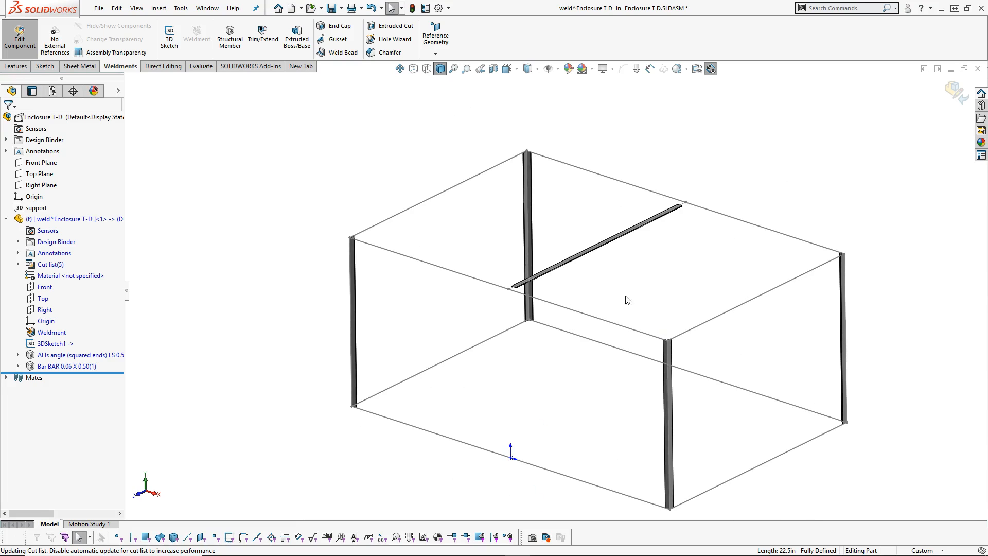
{"action": "left_click", "coordinate": [955, 91]}
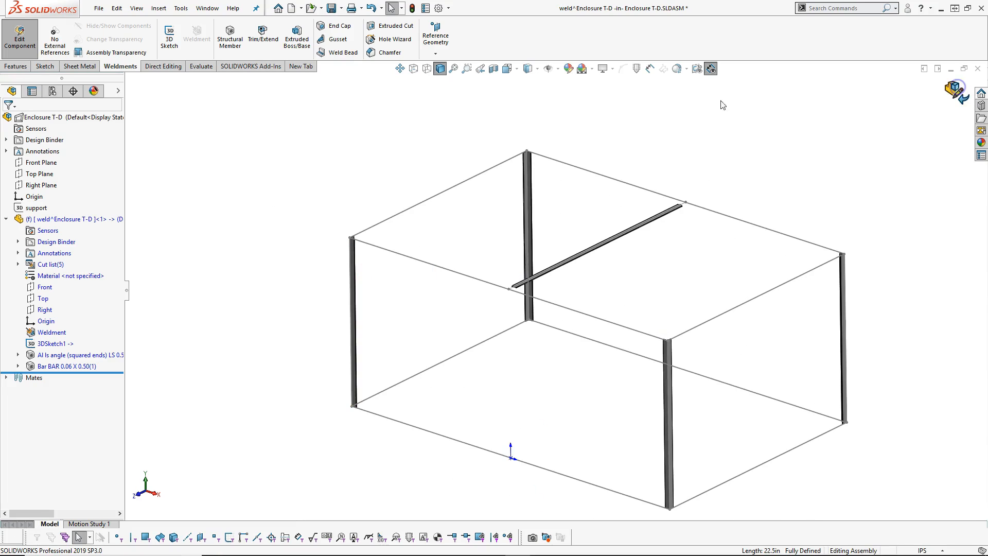
{"action": "middle_click_drag", "start_coordinate": [702, 143], "coordinate": [669, 80]}
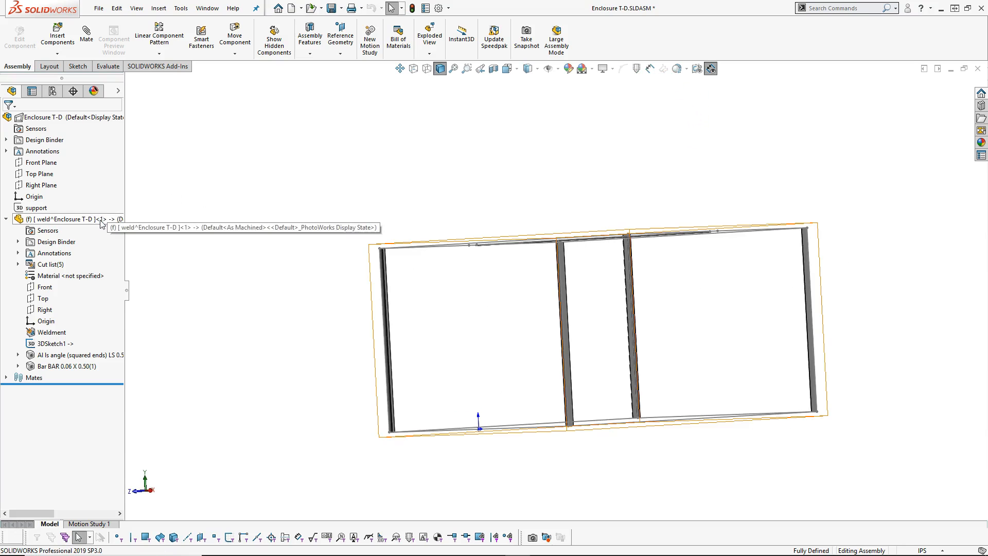
{"action": "right_click", "coordinate": [101, 219]}
{"action": "left_click", "coordinate": [171, 184]}
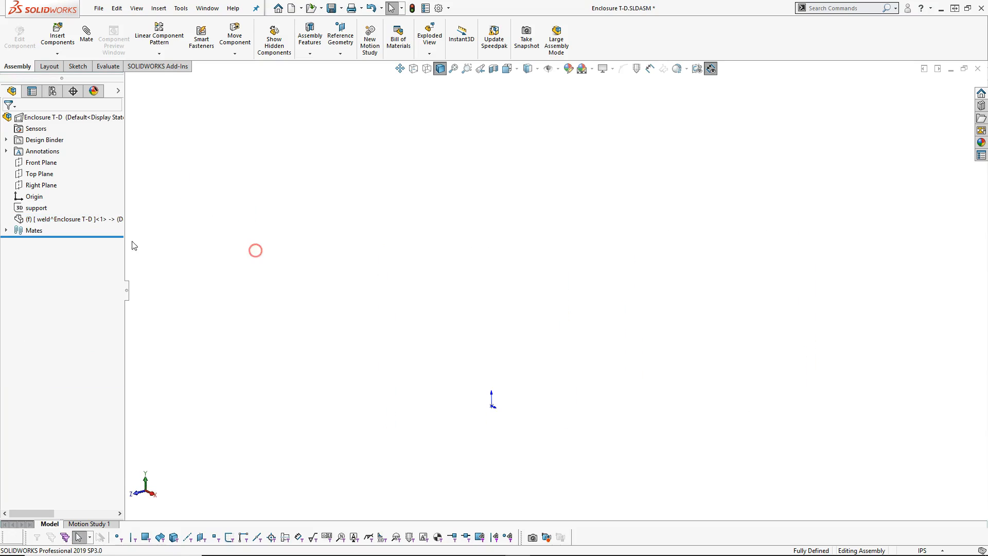
Step: Show the top assembly's layout sketch again
{"action": "right_click", "coordinate": [49, 116]}
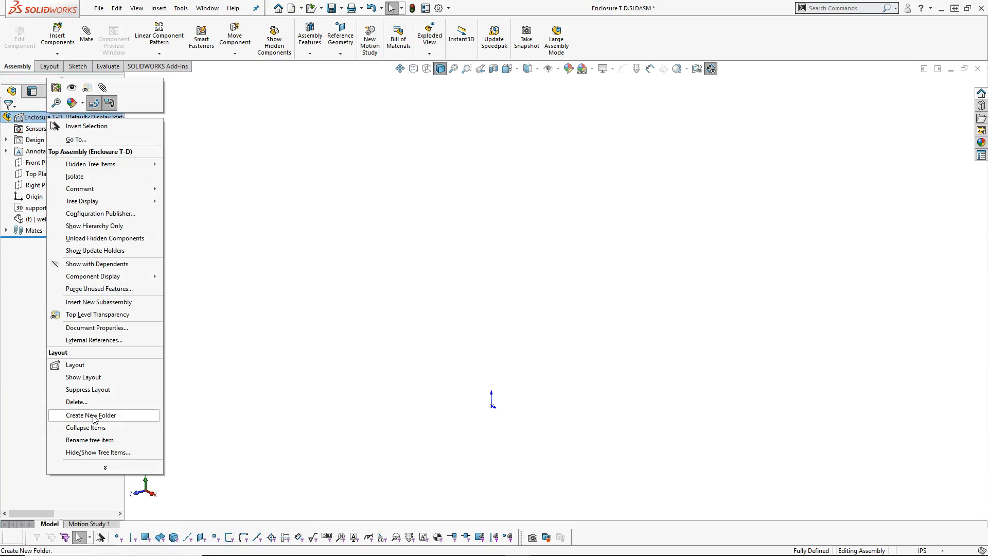
{"action": "left_click", "coordinate": [82, 377]}
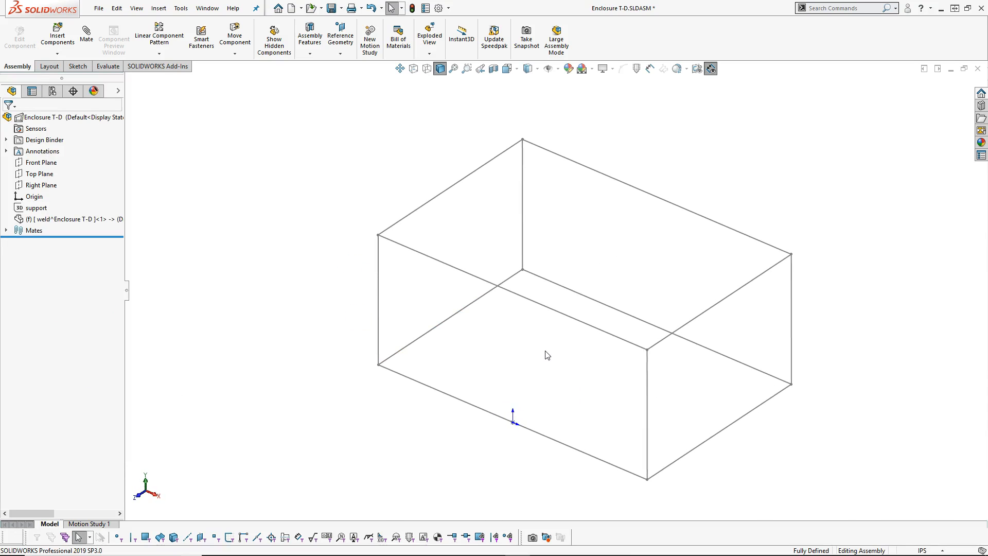
{"action": "key", "text": "ctrl+1"}
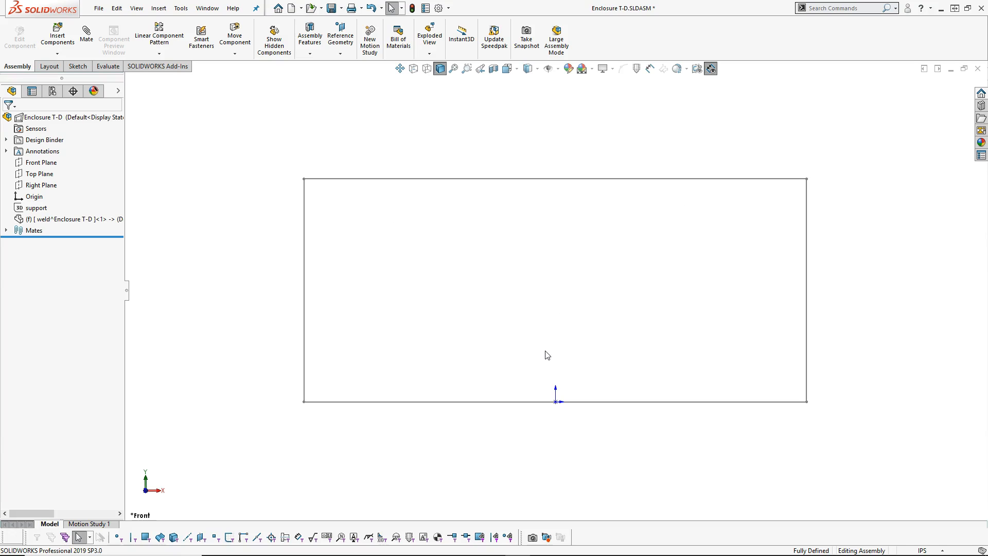
{"action": "middle_click_drag", "start_coordinate": [551, 348], "coordinate": [518, 426]}
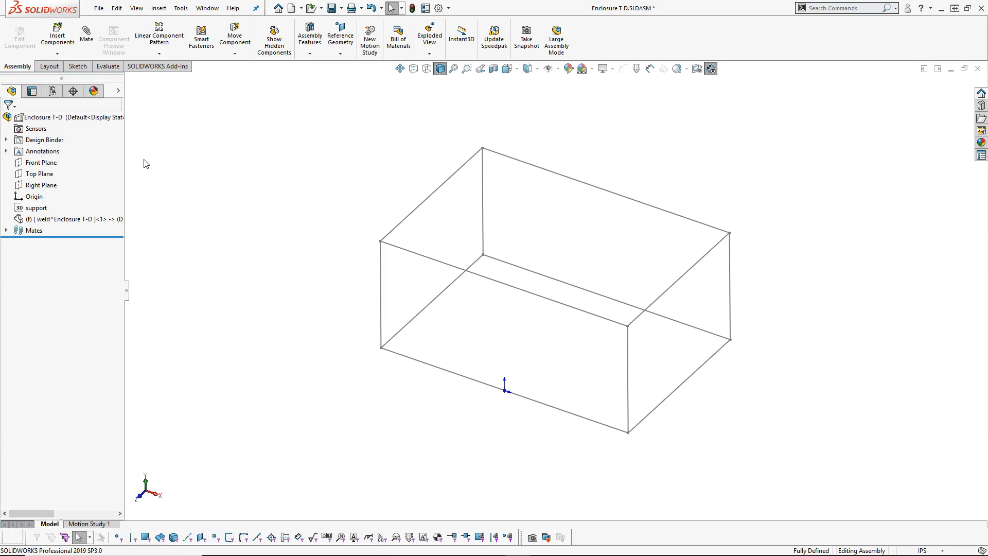
Step: Insert a new in-context part into the assembly, fixed at the assembly origin
{"action": "left_click", "coordinate": [57, 53]}
{"action": "left_click", "coordinate": [71, 78]}
{"action": "left_click", "coordinate": [270, 78]}
{"action": "double_click", "coordinate": [271, 78]}
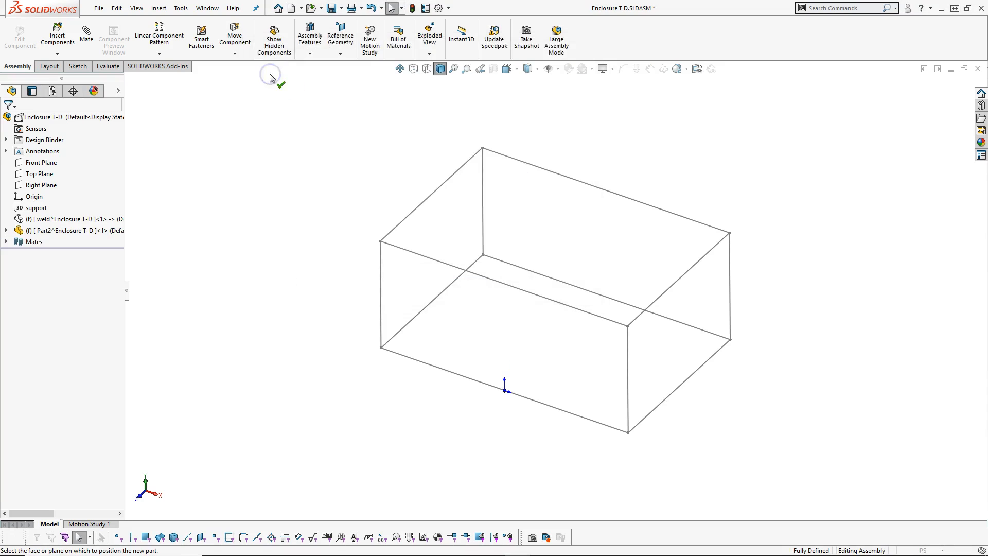
{"action": "left_click", "coordinate": [168, 187]}
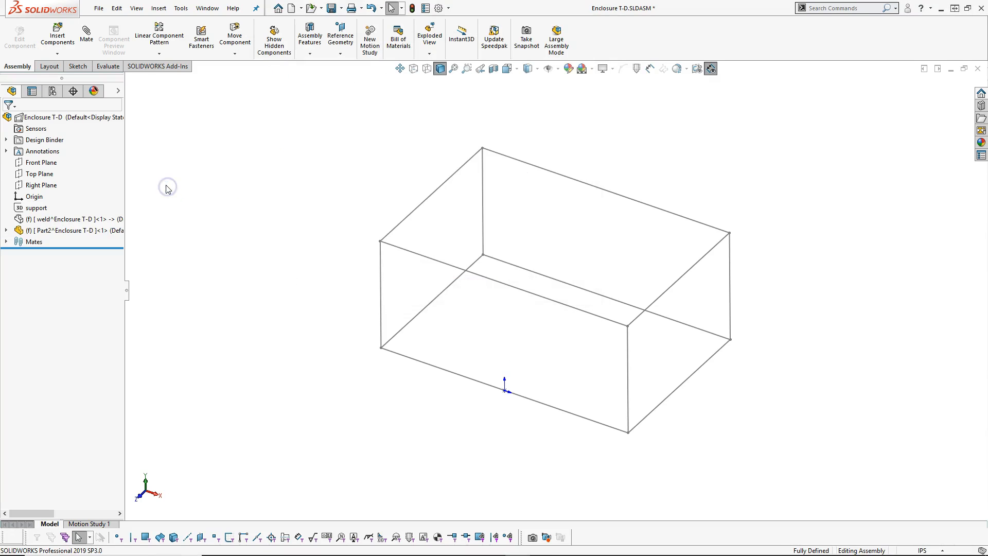
Step: Rename the new part to sheet and open it for editing within the assembly
{"action": "left_click", "coordinate": [64, 232]}
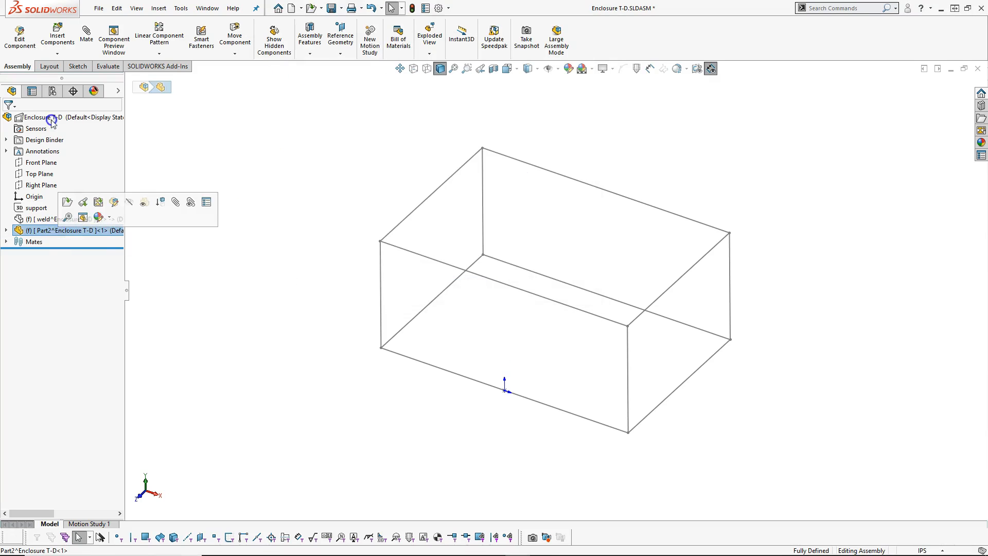
{"action": "left_click", "coordinate": [51, 230]}
{"action": "type", "text": "sheet"}
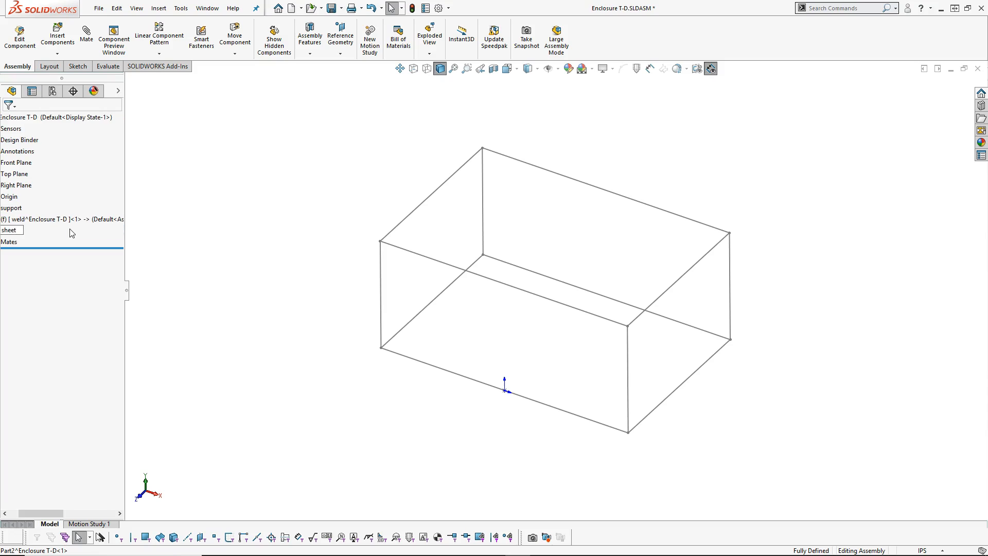
{"action": "key", "text": "Return"}
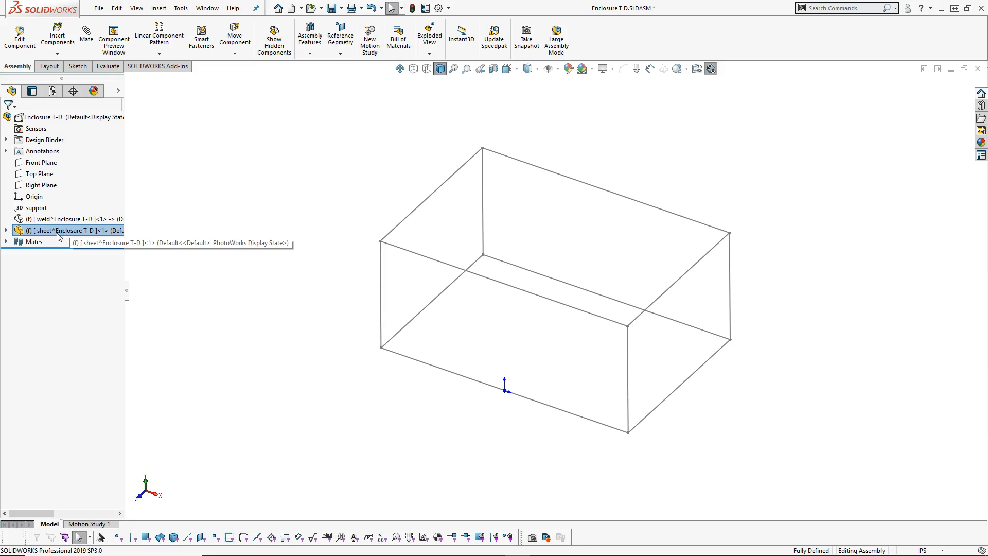
{"action": "right_click", "coordinate": [58, 235]}
{"action": "left_click", "coordinate": [100, 212]}
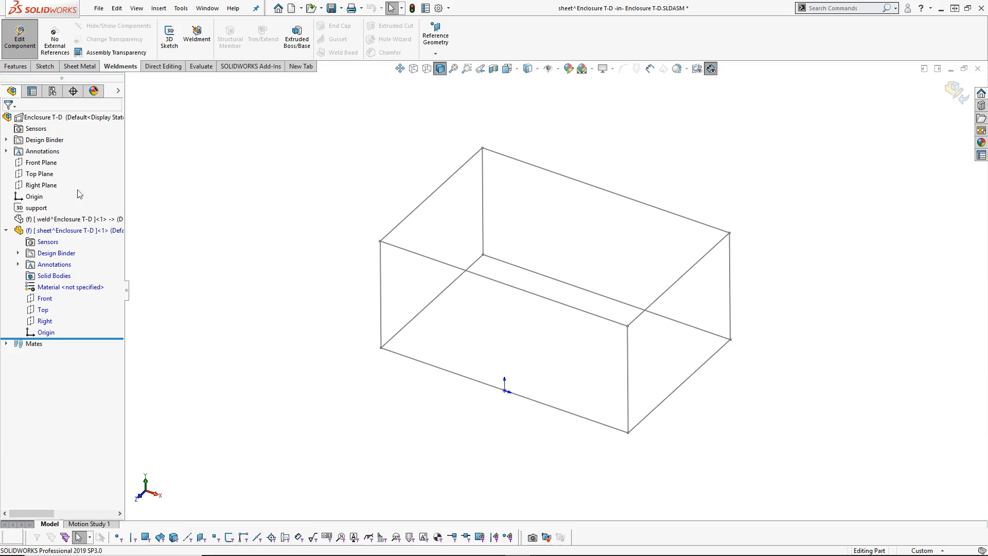
{"action": "mouse_move", "coordinate": [36, 165]}
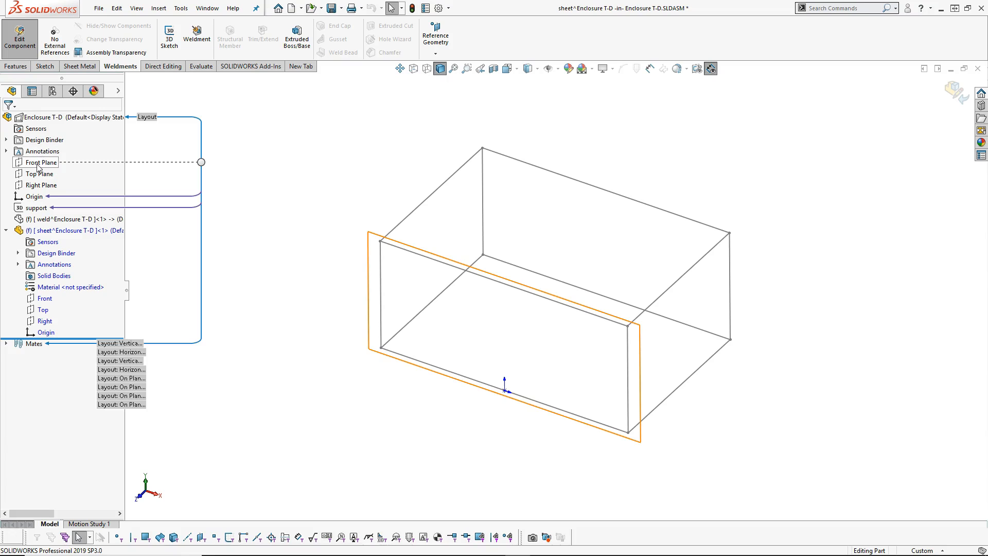
{"action": "left_click", "coordinate": [36, 165]}
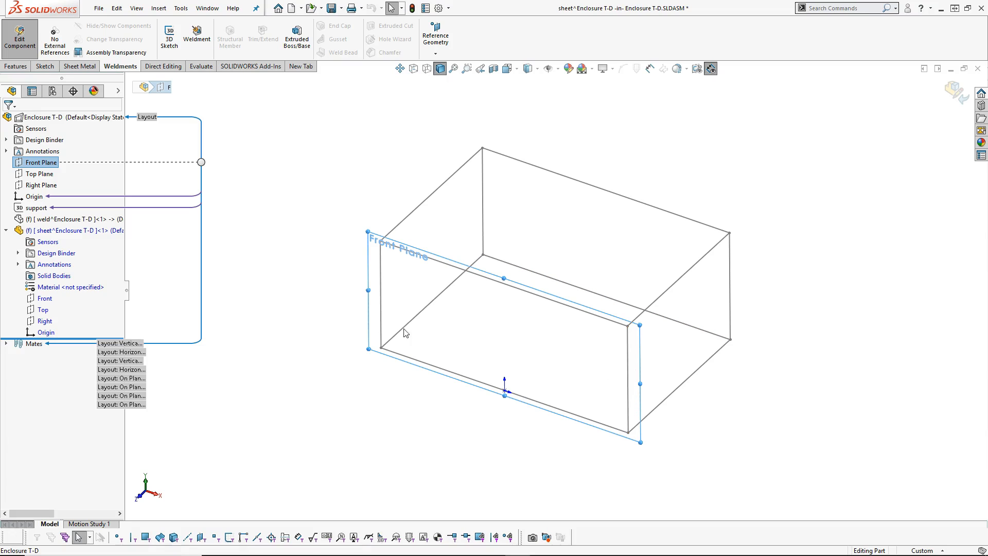
{"action": "left_click", "coordinate": [295, 237]}
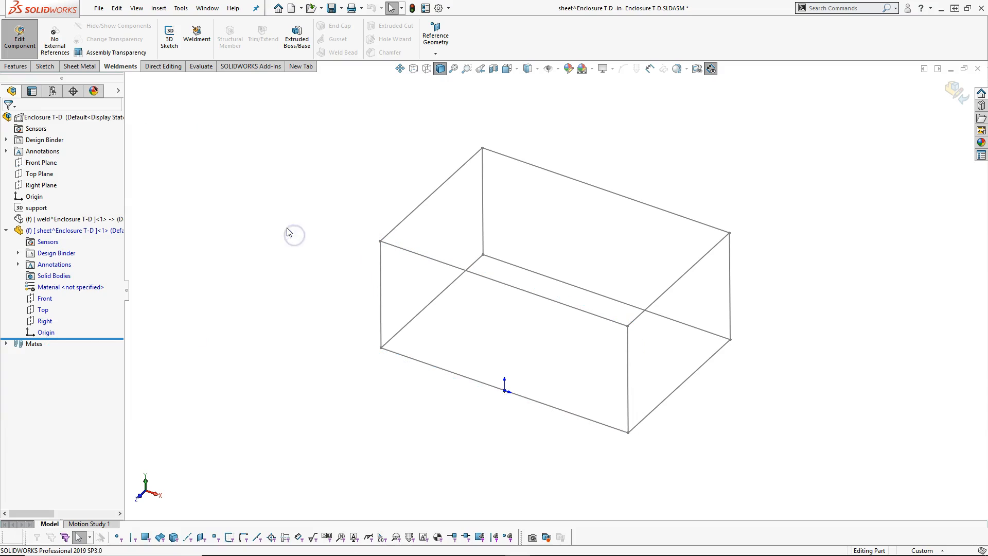
{"action": "left_click", "coordinate": [58, 231]}
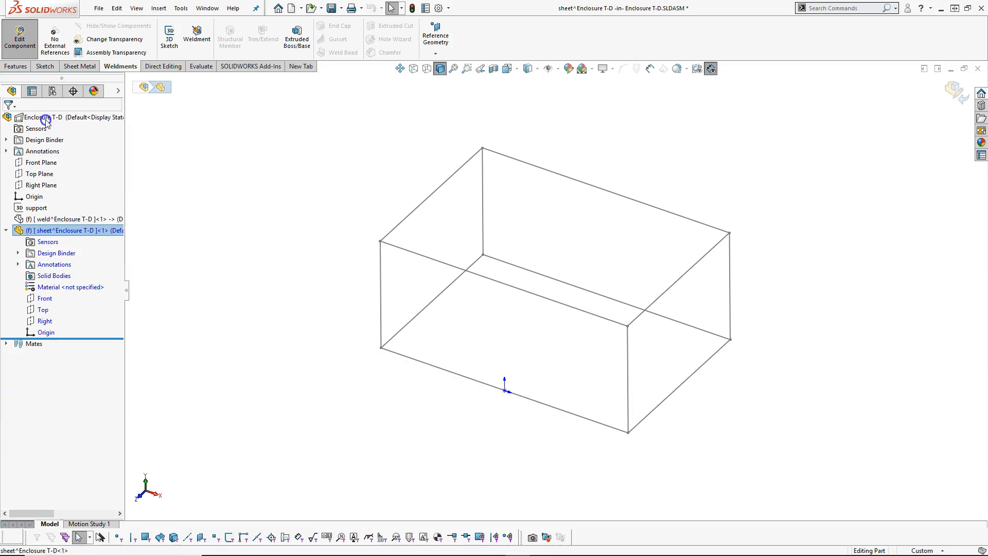
Step: Rename the in-context sheet part as sheet01
{"action": "left_click", "coordinate": [42, 231]}
{"action": "left_click", "coordinate": [20, 230]}
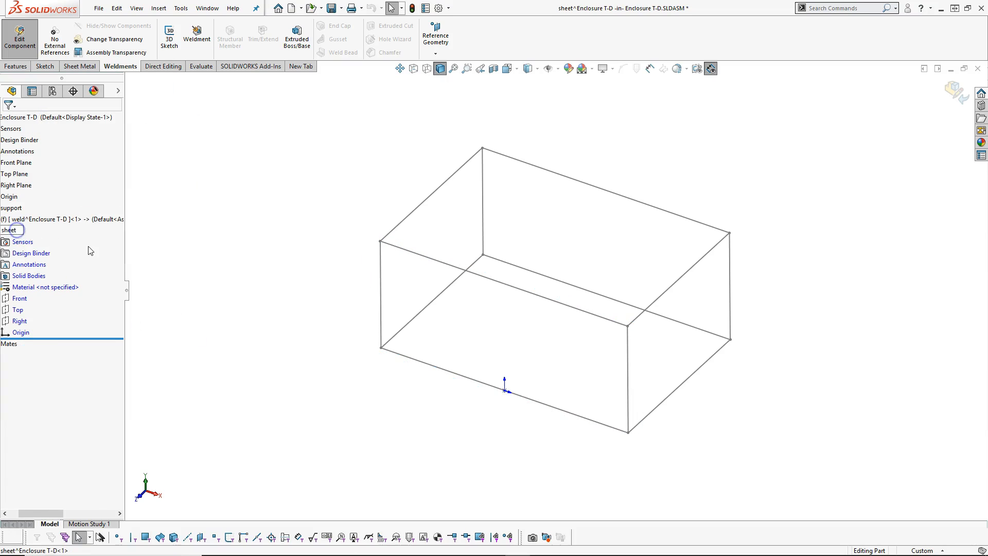
{"action": "type", "text": "01"}
{"action": "key", "text": "Return"}
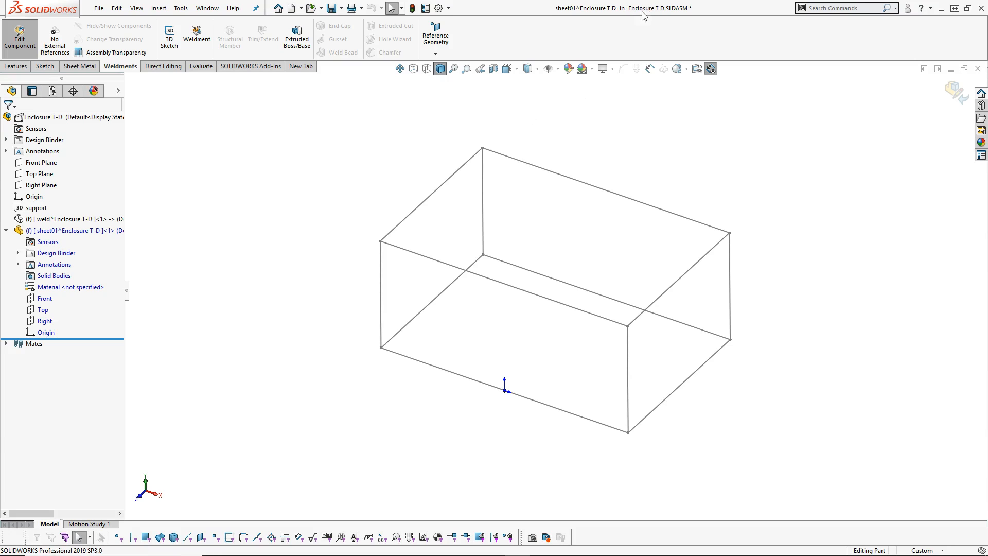
Step: Sketch a vertical line on sheet01's Front plane, corner to corner along the layout box's left front edge
{"action": "middle_click_drag", "start_coordinate": [563, 145], "coordinate": [562, 136]}
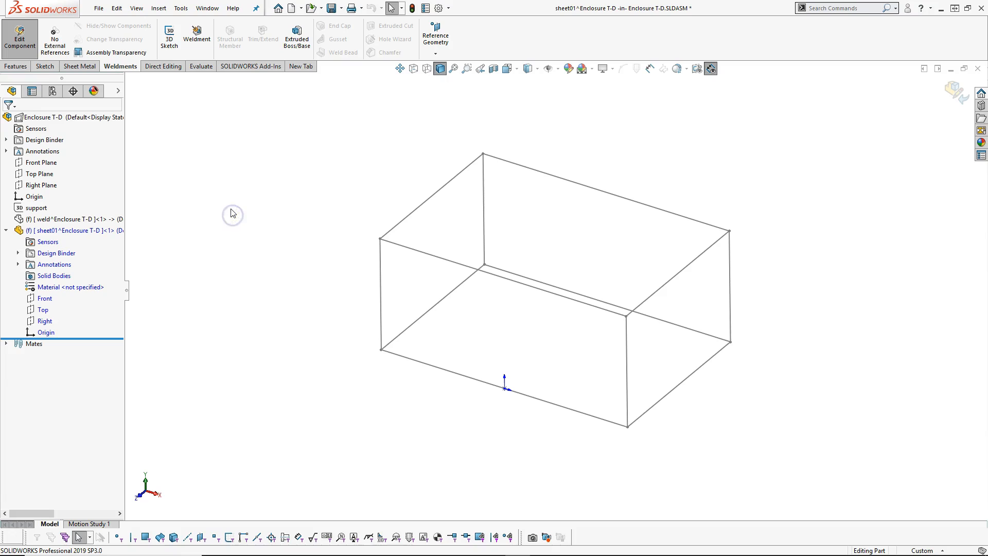
{"action": "left_click", "coordinate": [45, 299]}
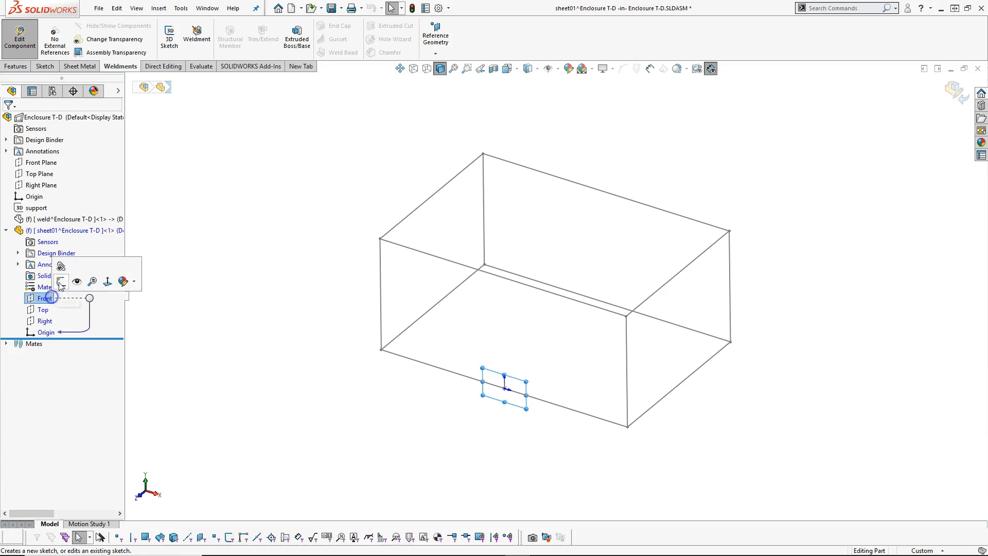
{"action": "left_click", "coordinate": [57, 279]}
{"action": "left_click", "coordinate": [221, 25]}
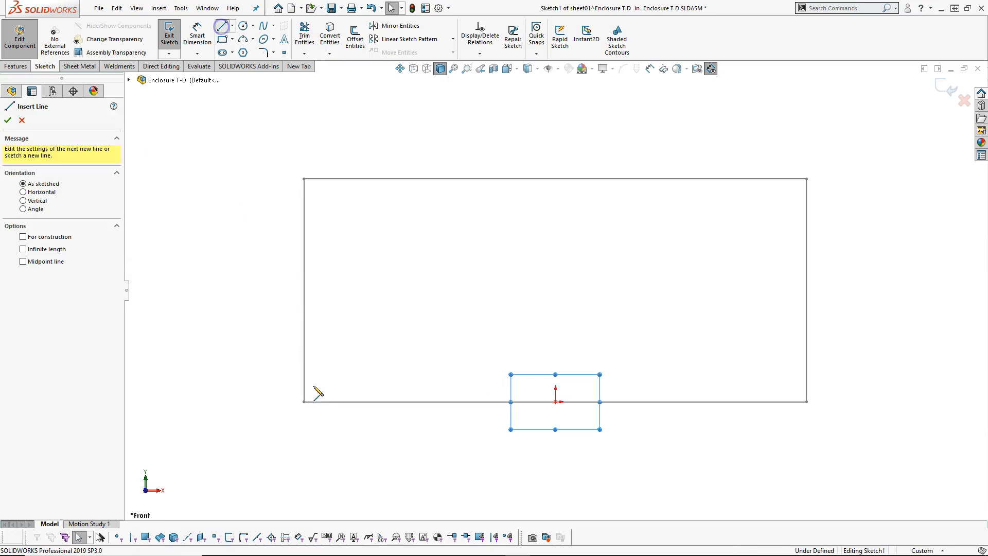
{"action": "mouse_move", "coordinate": [304, 401]}
{"action": "left_mouse_down"}
{"action": "mouse_move", "coordinate": [317, 199]}
{"action": "mouse_move", "coordinate": [304, 179]}
{"action": "left_mouse_up"}
{"action": "right_click", "coordinate": [248, 182]}
{"action": "left_click", "coordinate": [250, 178]}
Step: Start a Base Flange from the line and extend it up to the layout box's lower back-left vertex
{"action": "middle_click_drag", "start_coordinate": [261, 194], "coordinate": [240, 278]}
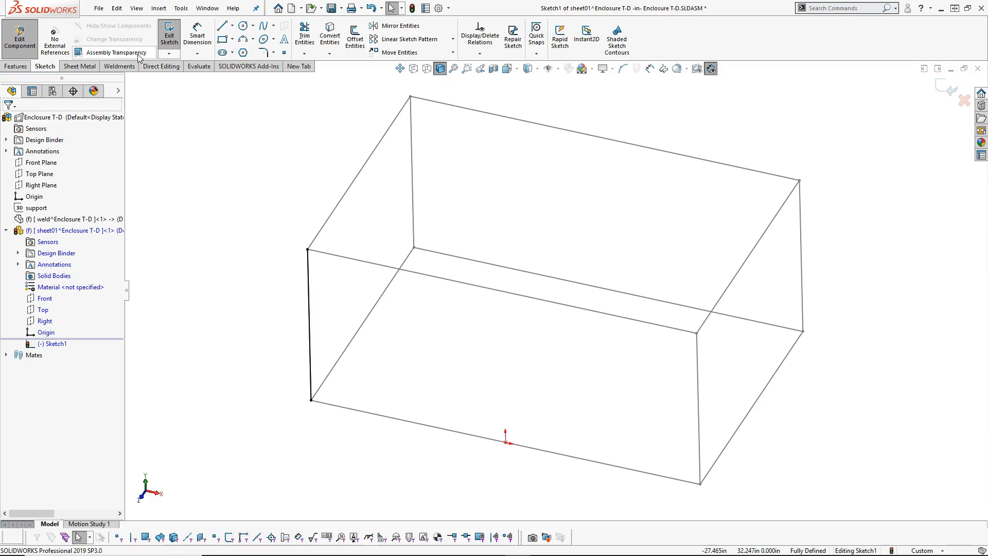
{"action": "left_click", "coordinate": [83, 67]}
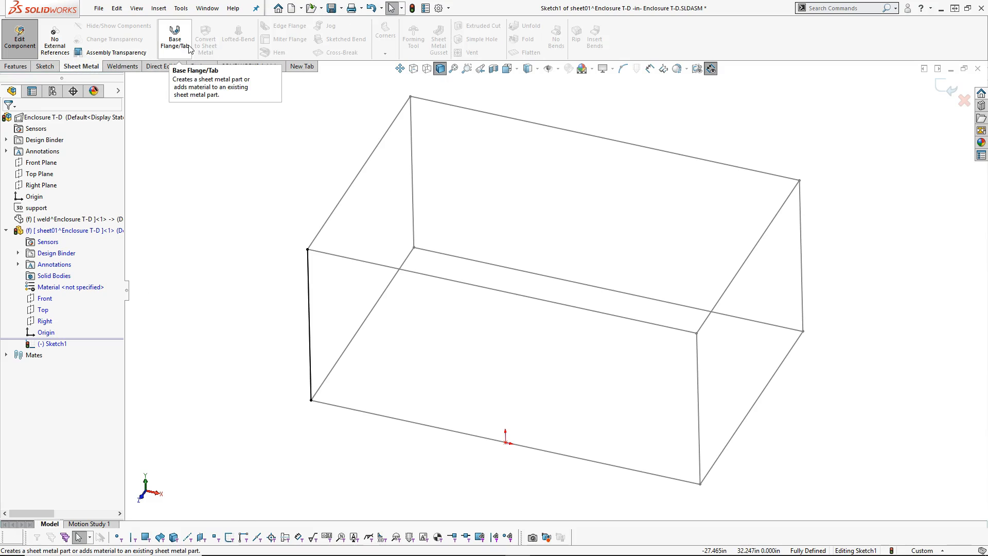
{"action": "left_click", "coordinate": [188, 47]}
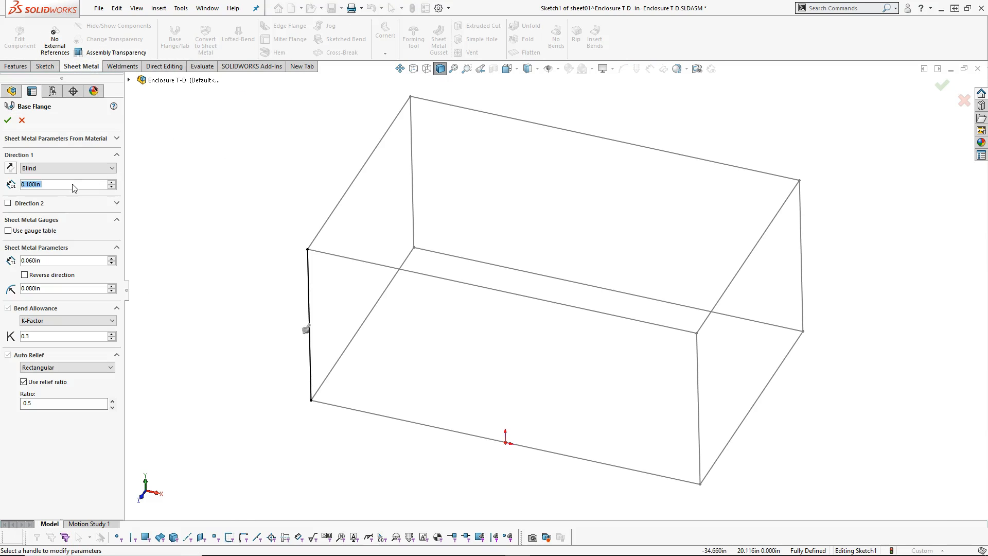
{"action": "left_click", "coordinate": [81, 168]}
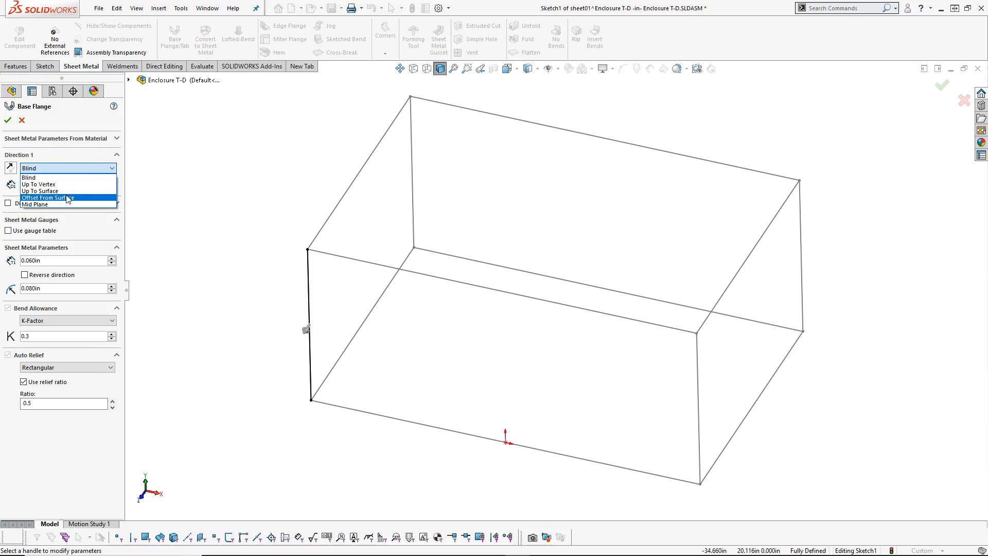
{"action": "left_click", "coordinate": [66, 185]}
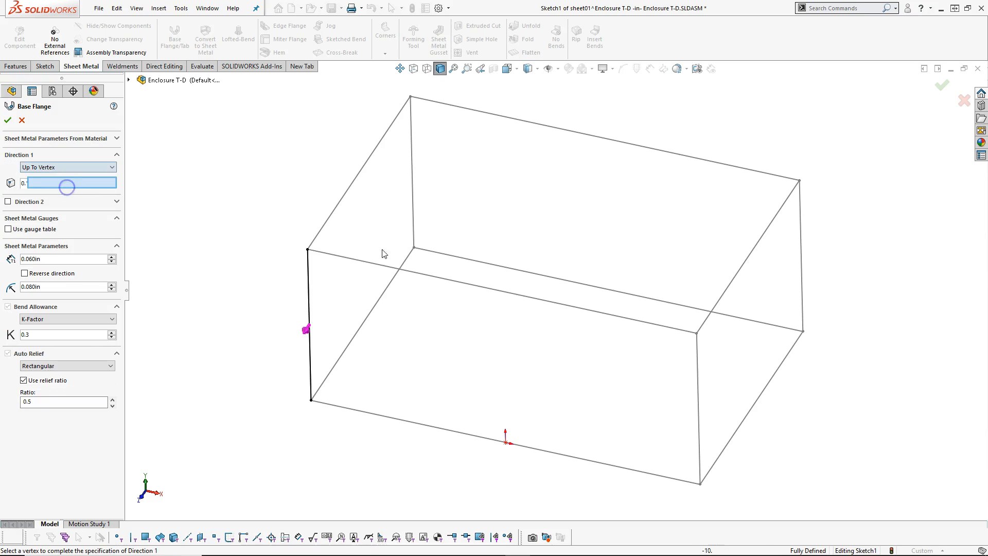
{"action": "left_click", "coordinate": [415, 250]}
Step: Reverse the left base flange's thickness direction so the material lies outside the layout box, and create the flange
{"action": "scroll", "coordinate": [334, 352], "scroll_direction": "down", "scroll_amount": 5}
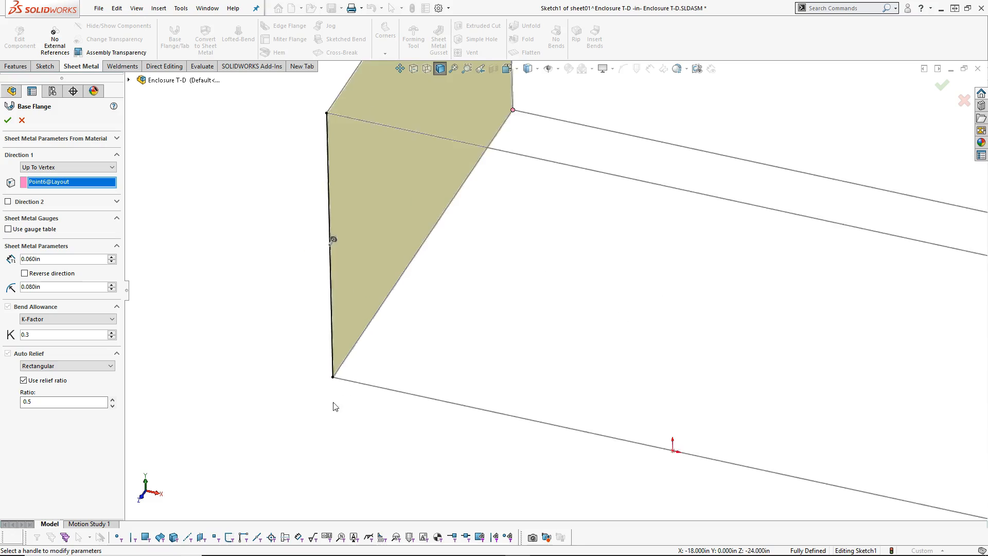
{"action": "scroll", "coordinate": [434, 323], "scroll_direction": "down", "scroll_amount": 2}
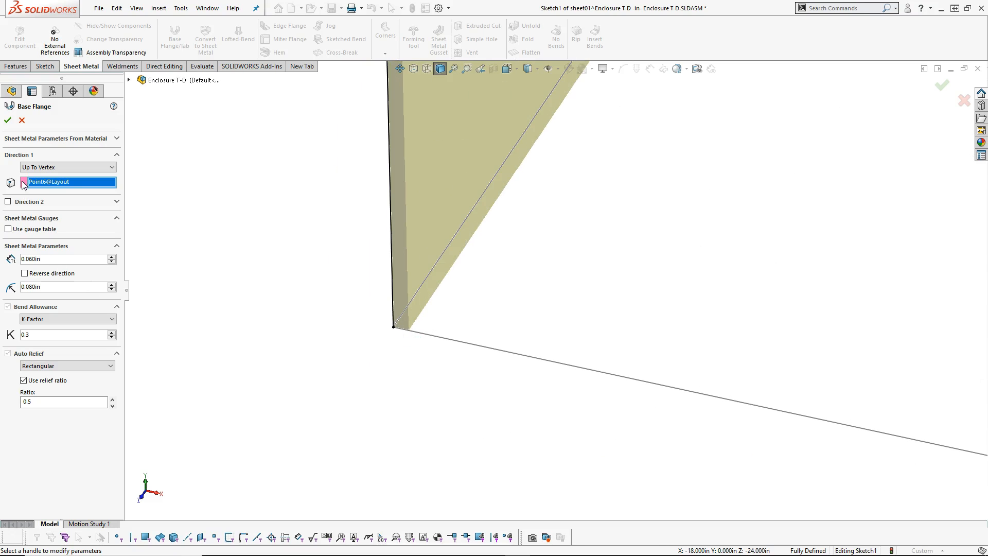
{"action": "left_click", "coordinate": [27, 274]}
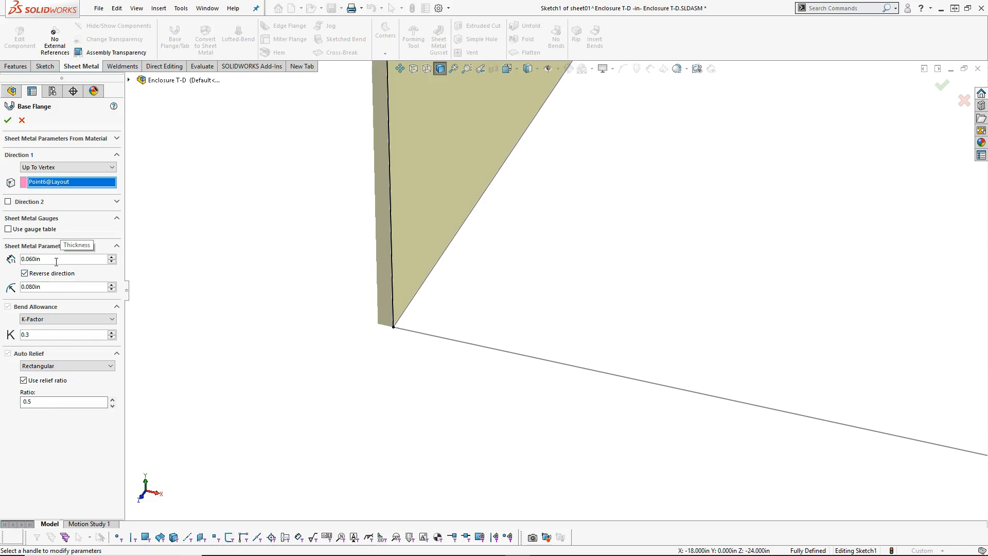
{"action": "key", "text": "f"}
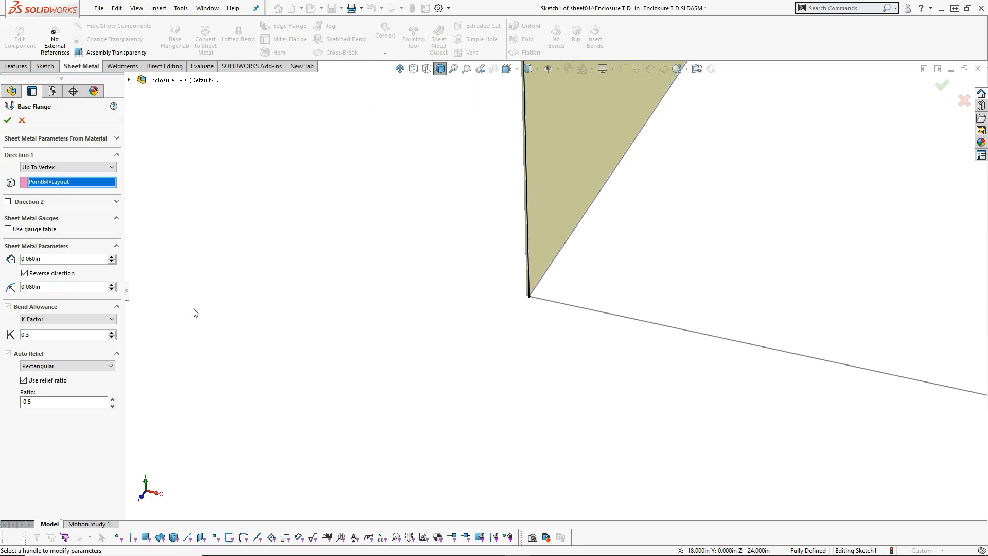
{"action": "scroll", "coordinate": [521, 303], "scroll_direction": "down", "scroll_amount": 3}
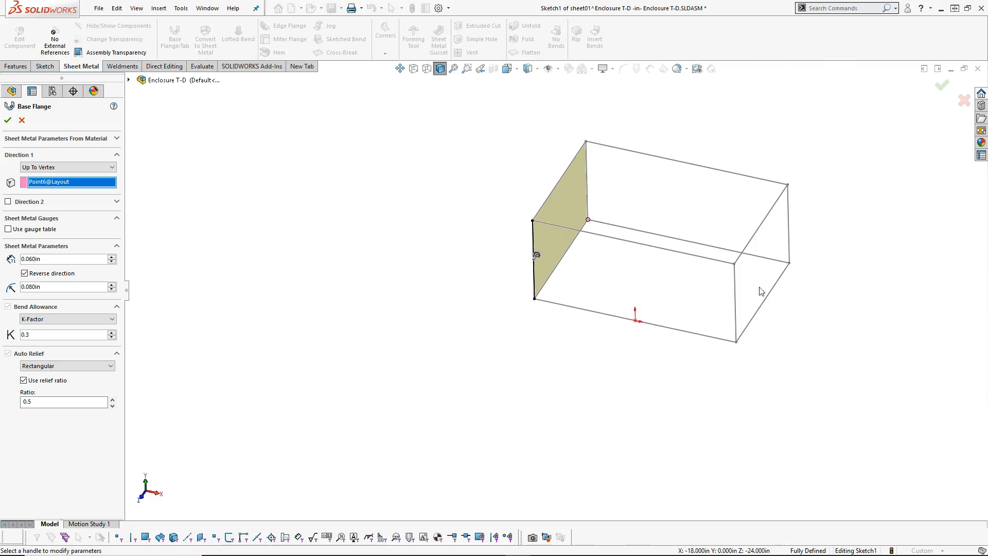
{"action": "scroll", "coordinate": [759, 283], "scroll_direction": "up", "scroll_amount": 3}
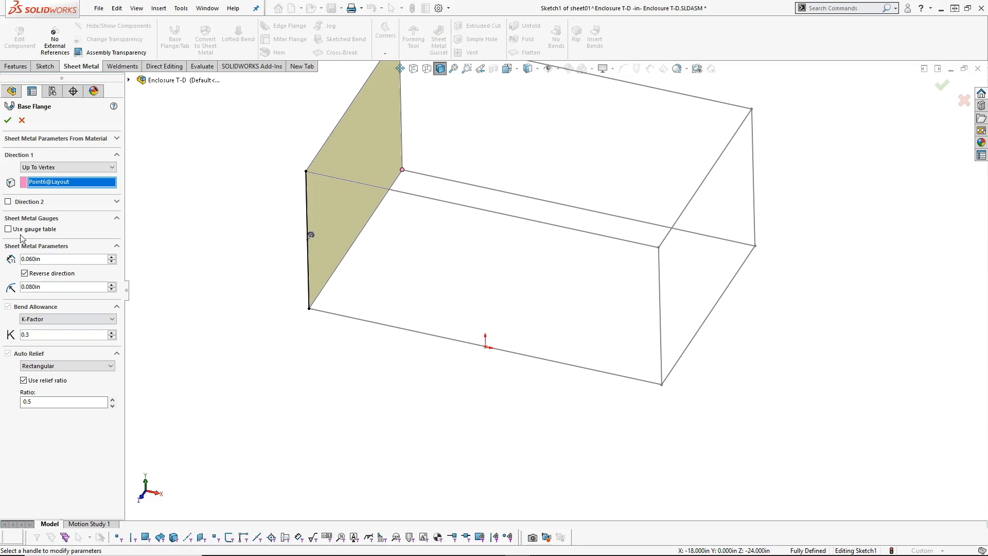
{"action": "left_click", "coordinate": [7, 122]}
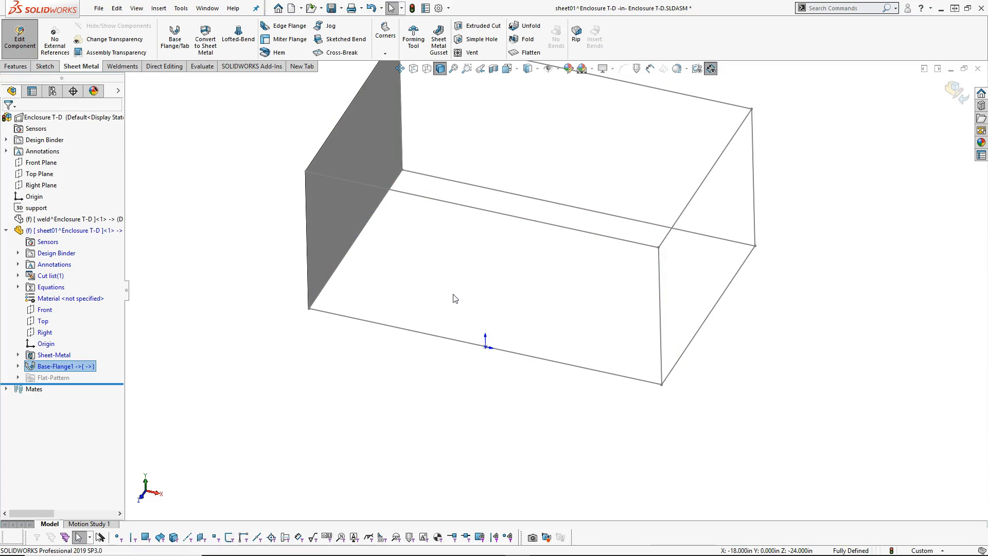
Step: Finish editing sheet01 and insert a new in-context part from the Part In-Frac template into the top assembly
{"action": "left_click", "coordinate": [952, 91]}
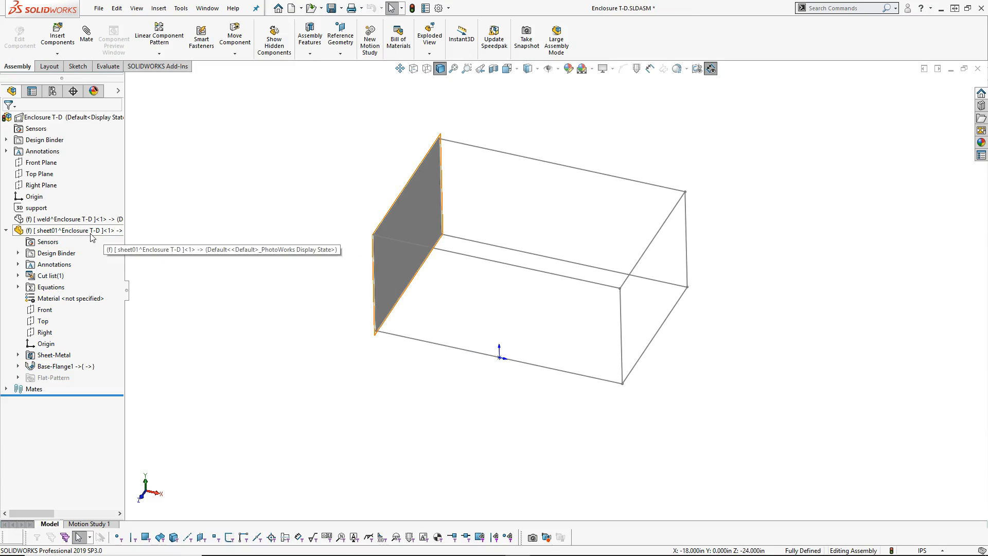
{"action": "left_click", "coordinate": [58, 54]}
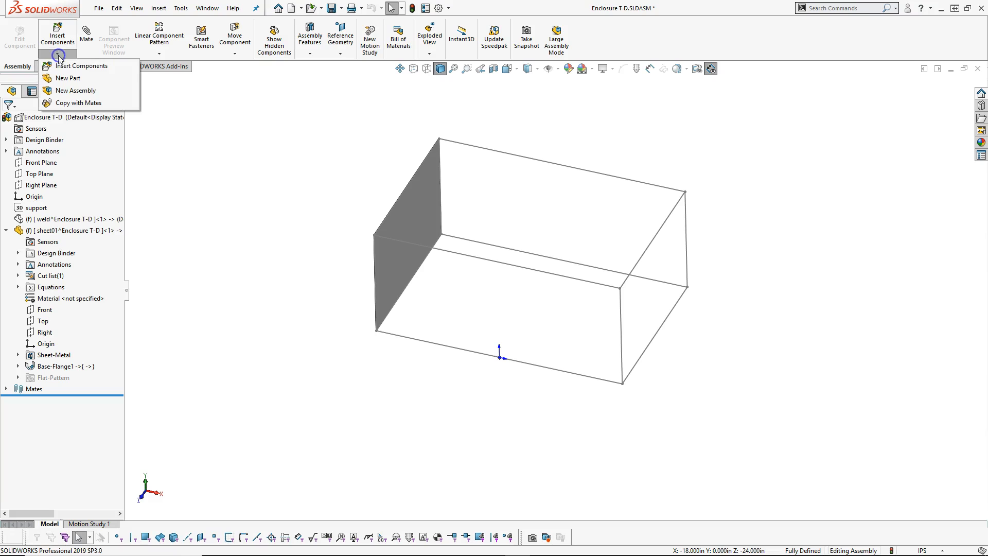
{"action": "left_click", "coordinate": [69, 80]}
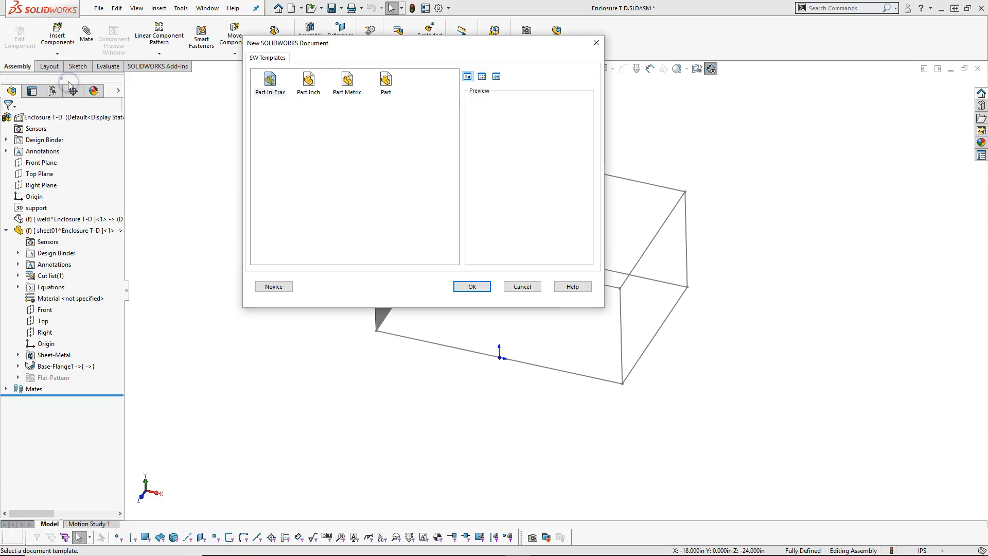
{"action": "double_click", "coordinate": [272, 82]}
{"action": "left_click", "coordinate": [162, 288]}
Step: Rename the new part as sheet02, open it for editing within the assembly and expand its feature tree
{"action": "left_click", "coordinate": [67, 389]}
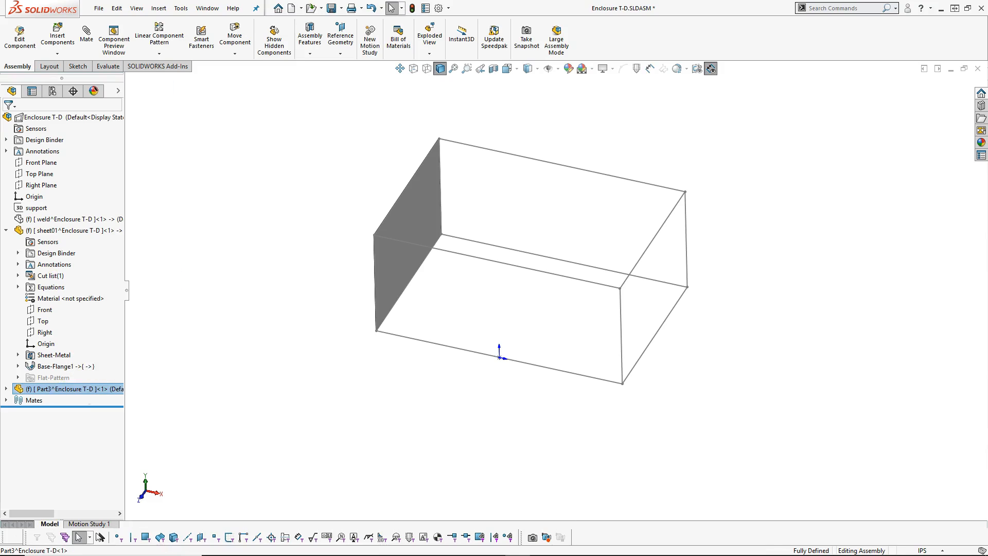
{"action": "left_click", "coordinate": [57, 390]}
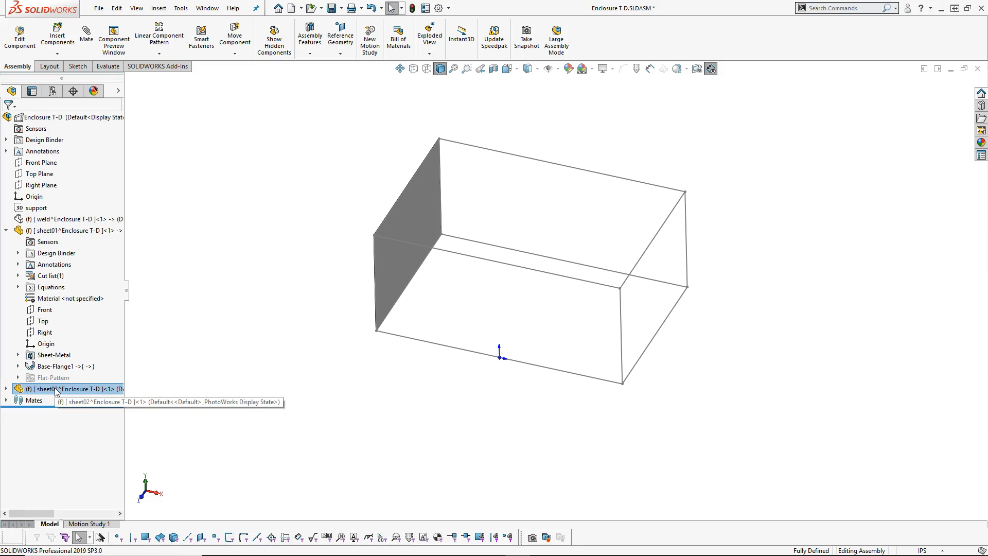
{"action": "right_click", "coordinate": [52, 389]}
{"action": "left_click", "coordinate": [111, 196]}
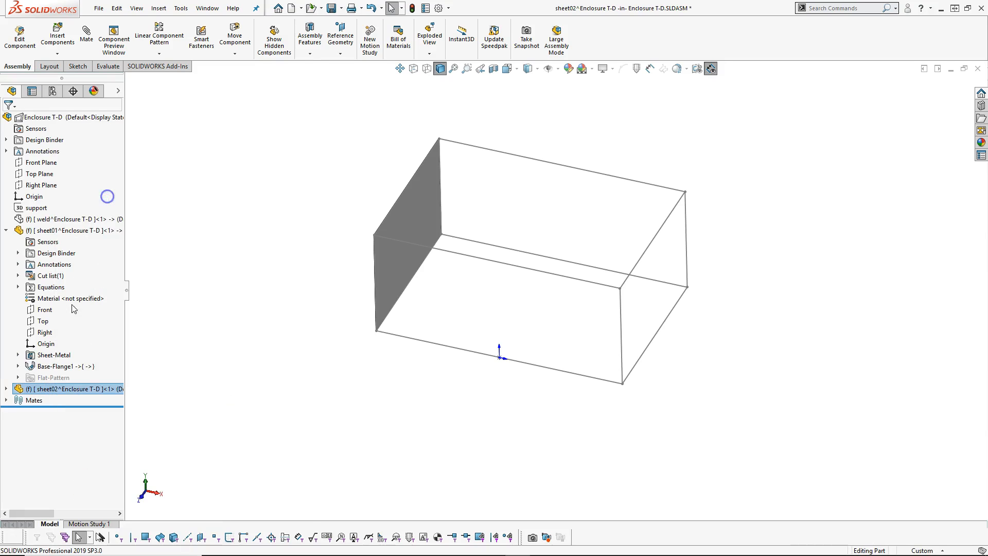
{"action": "left_click", "coordinate": [6, 389]}
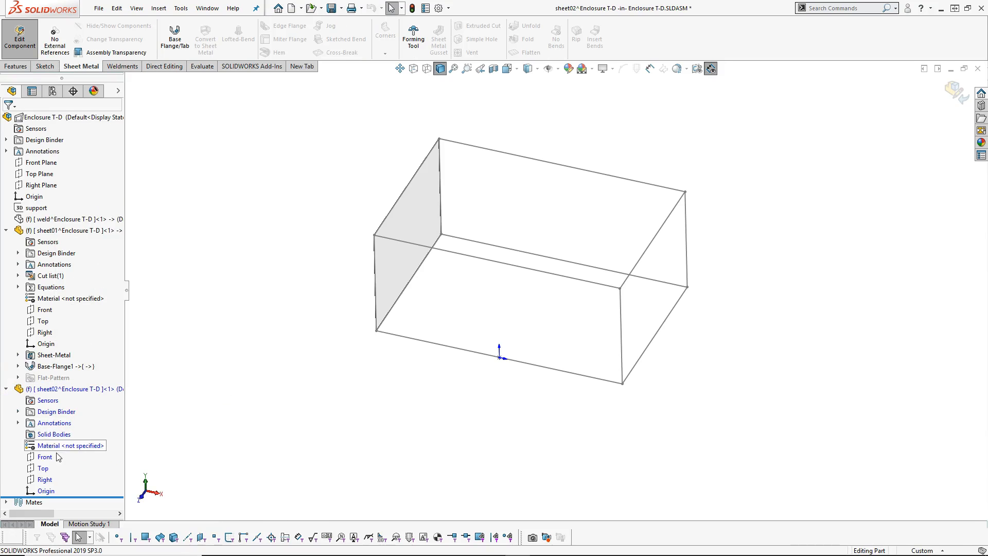
Step: Sketch a vertical line on sheet02's Front plane, corner to corner along the layout box's right front edge
{"action": "left_click", "coordinate": [44, 456]}
{"action": "left_click", "coordinate": [64, 441]}
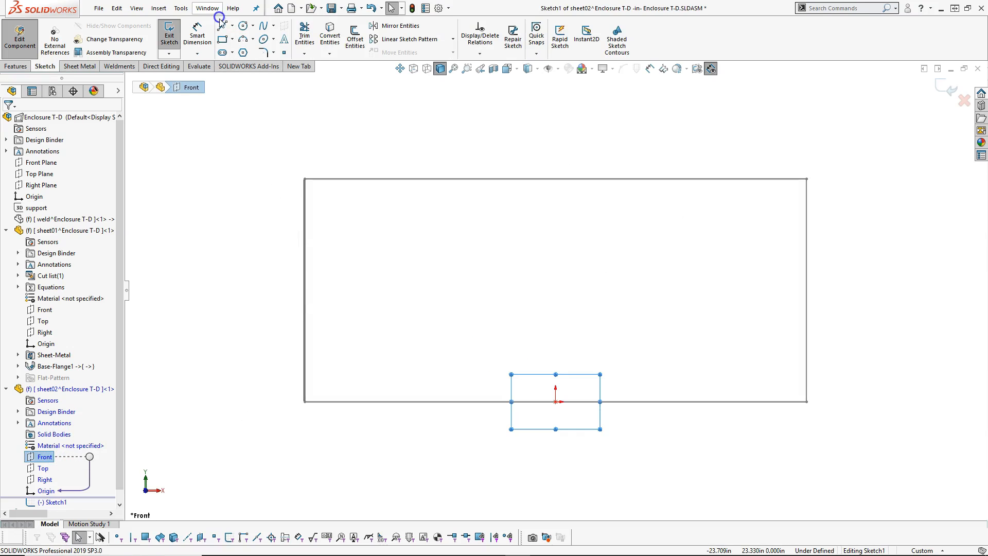
{"action": "left_click", "coordinate": [221, 24]}
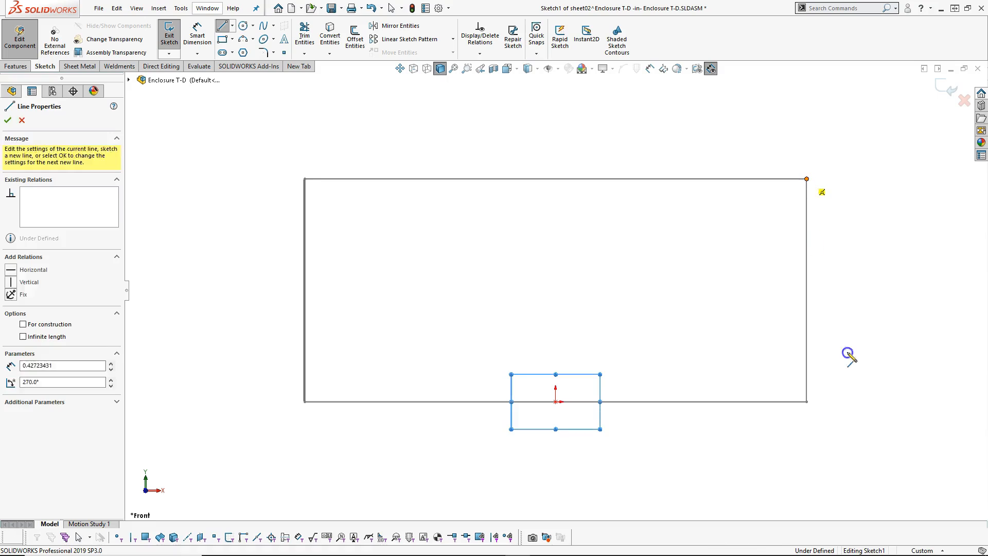
{"action": "left_click", "coordinate": [806, 401]}
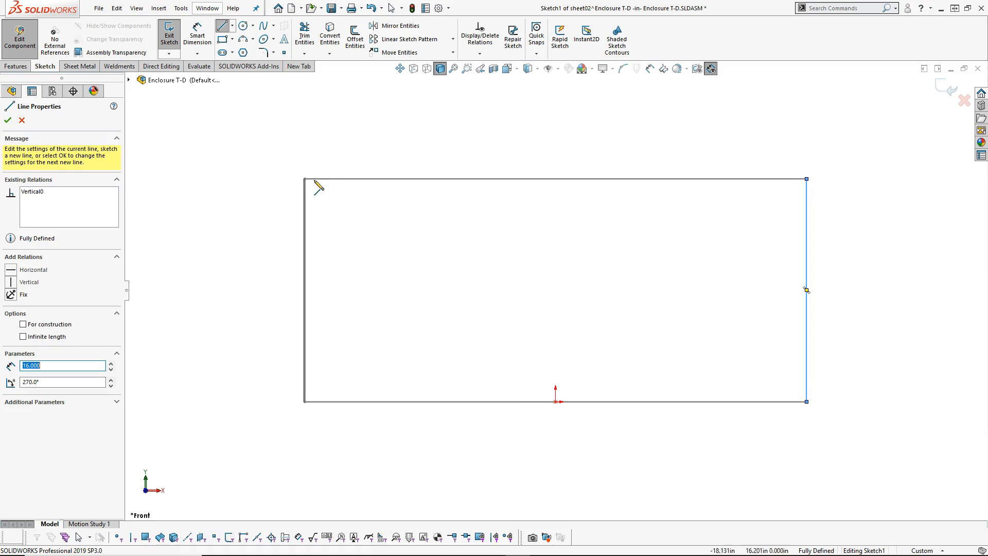
Step: Start a Base Flange from the right-hand line and extend it up to the layout box's lower back-right vertex
{"action": "left_click", "coordinate": [16, 66]}
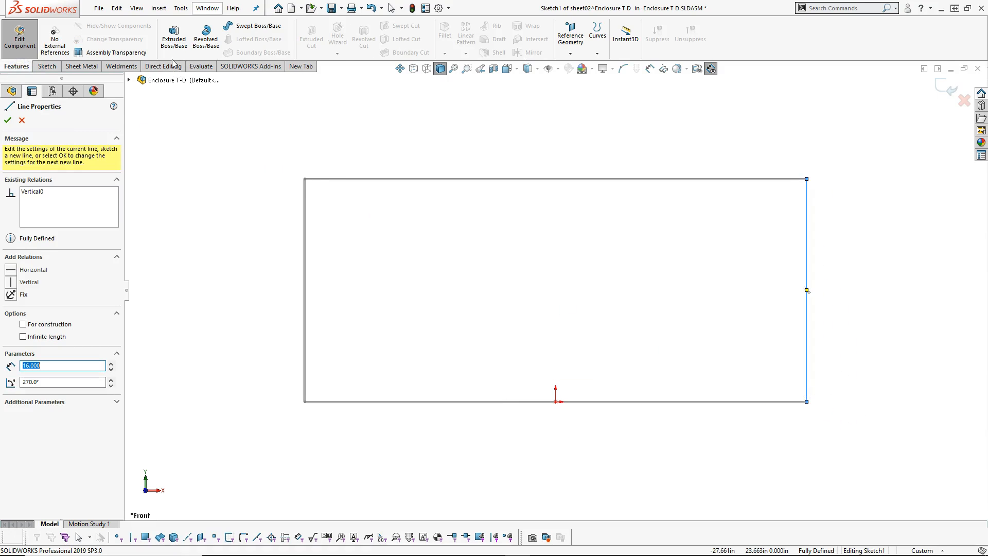
{"action": "left_click", "coordinate": [81, 67]}
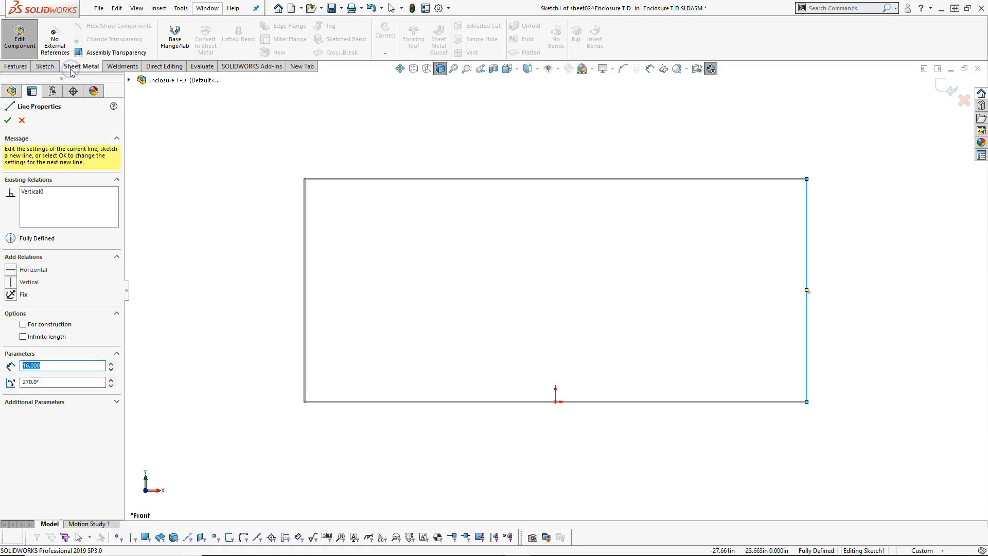
{"action": "left_click", "coordinate": [166, 47]}
{"action": "left_click", "coordinate": [71, 169]}
{"action": "left_click", "coordinate": [62, 184]}
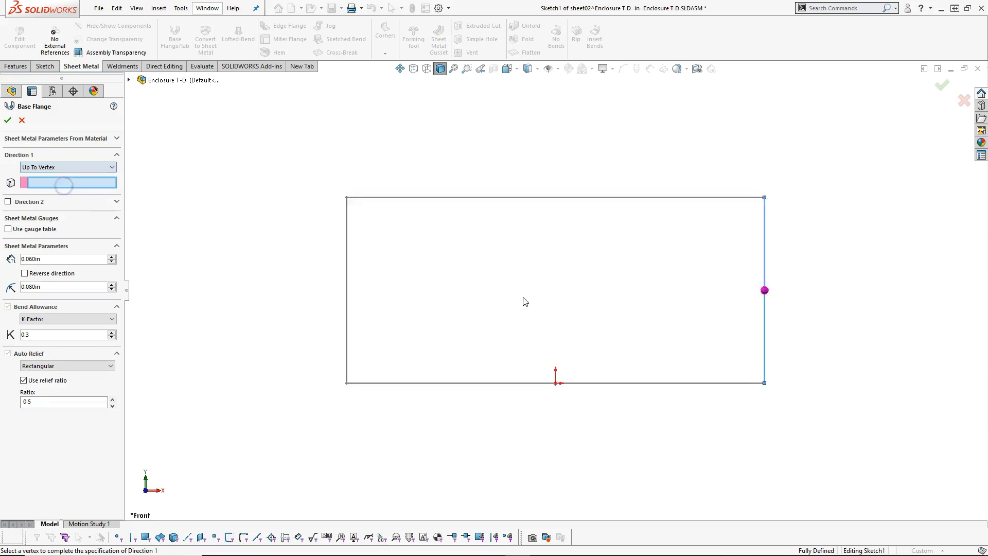
{"action": "middle_click_drag", "start_coordinate": [525, 302], "coordinate": [485, 341]}
{"action": "left_click", "coordinate": [808, 363]}
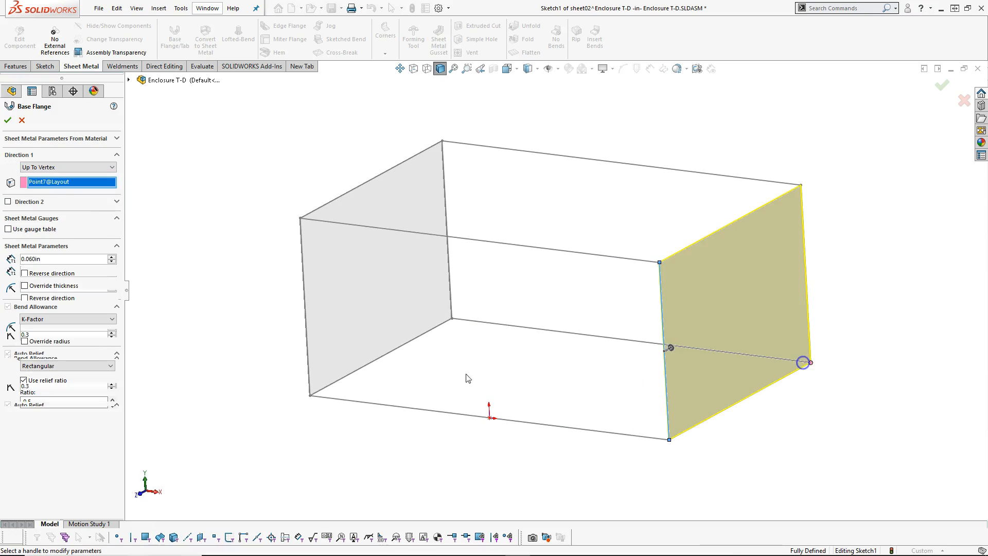
Step: Reverse the right base flange's thickness direction so the material lies outside the layout box, and create the flange
{"action": "scroll", "coordinate": [635, 462], "scroll_direction": "down", "scroll_amount": 6}
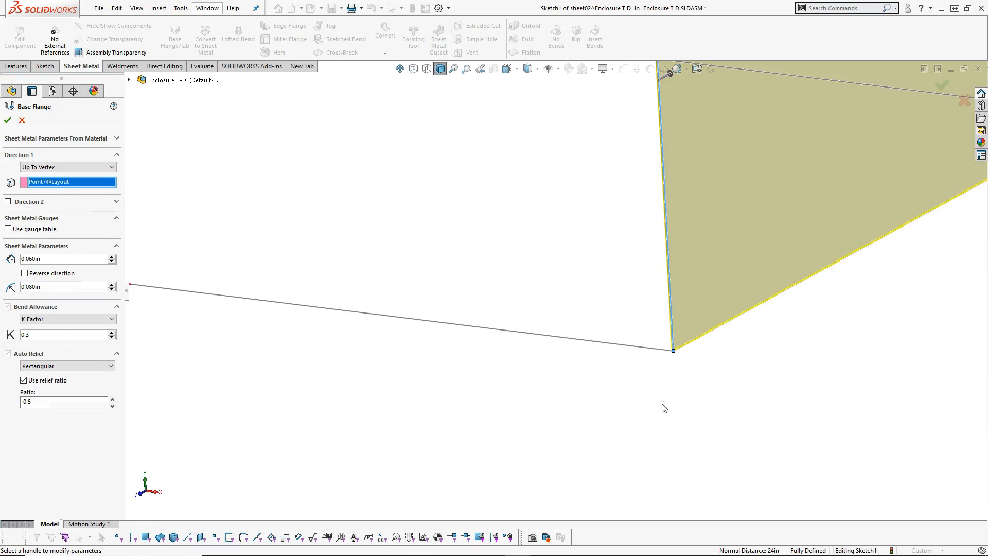
{"action": "middle_click_drag", "start_coordinate": [615, 258], "coordinate": [586, 368]}
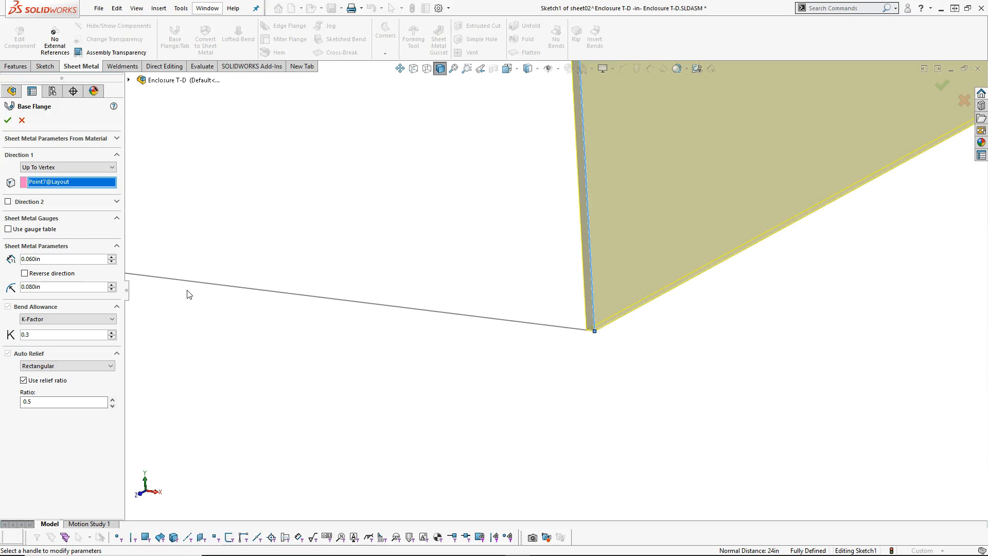
{"action": "left_click", "coordinate": [24, 274]}
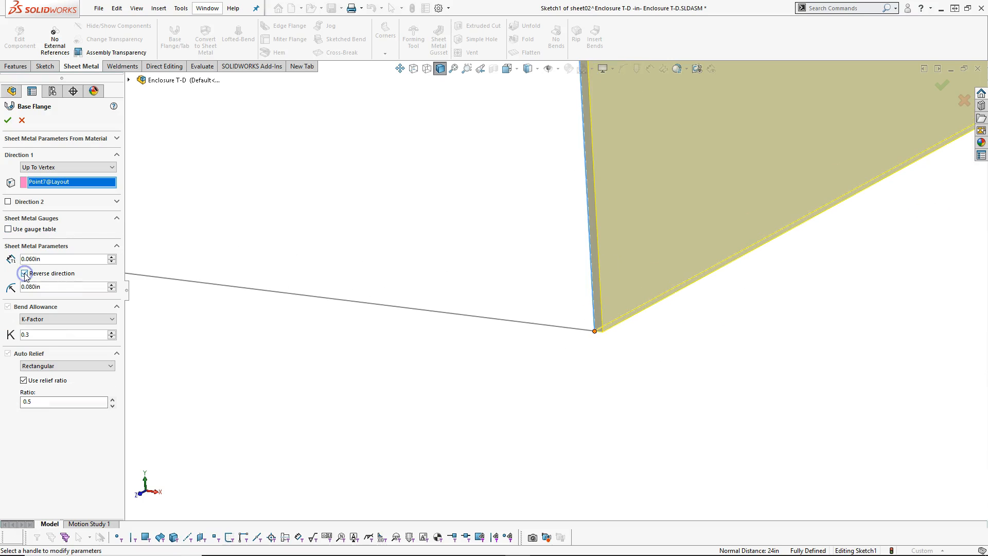
{"action": "left_click", "coordinate": [8, 120]}
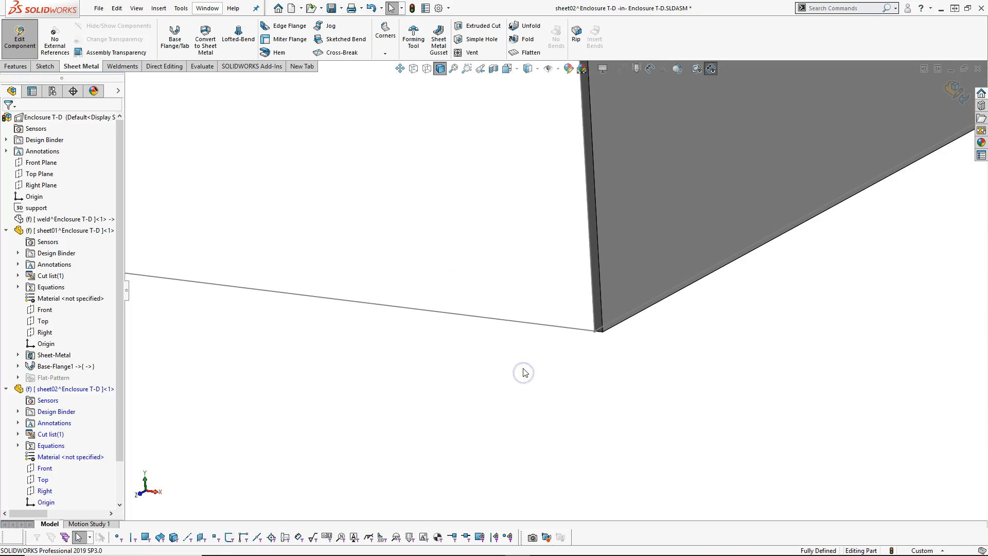
Step: Finish editing sheet02, return to the assembly in isometric view, and collapse the sheet01 and sheet02 feature trees
{"action": "key", "text": "ctrl+7"}
{"action": "left_click", "coordinate": [953, 93]}
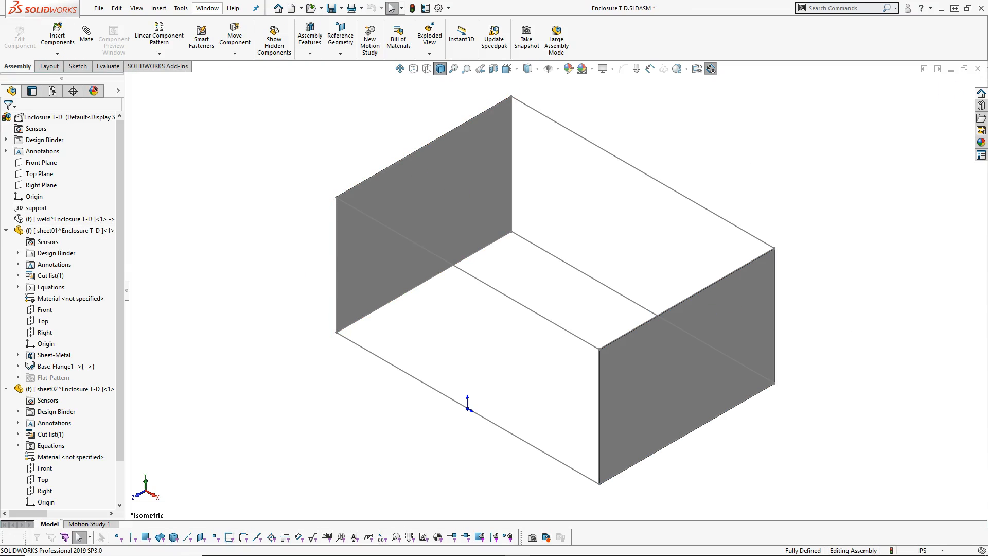
{"action": "left_click", "coordinate": [6, 231]}
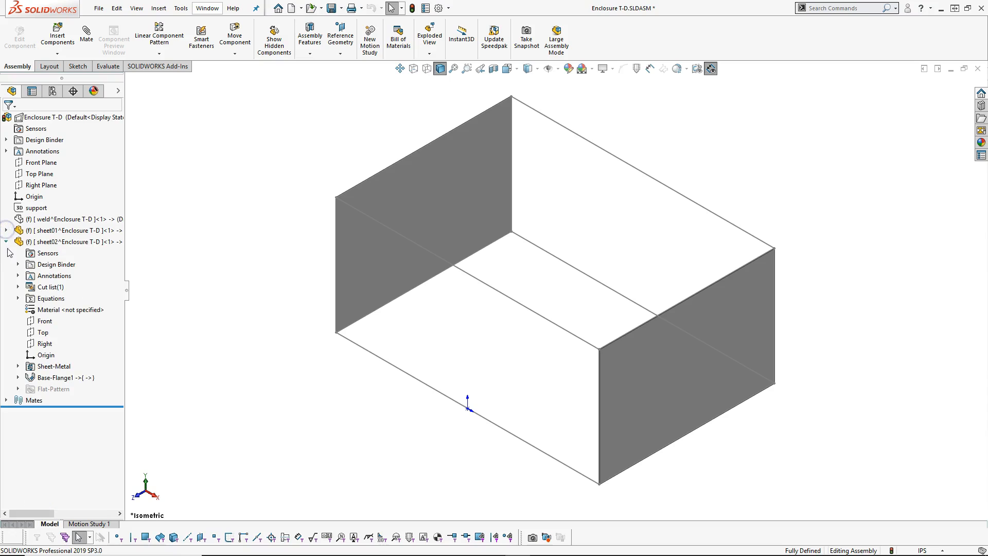
{"action": "left_click", "coordinate": [5, 242]}
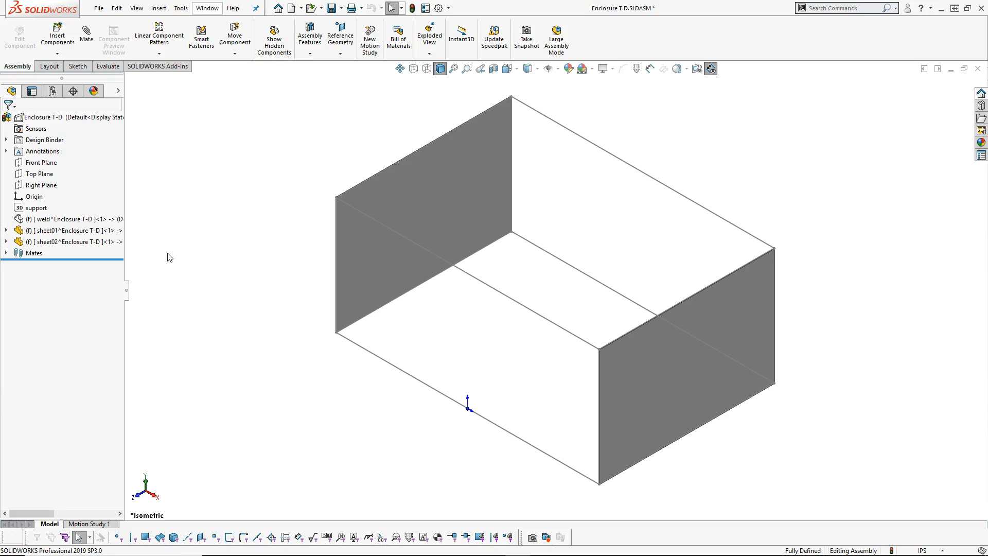
Step: Show the weld component and inspect how the frame members sit against the two side panels
{"action": "right_click", "coordinate": [70, 219]}
{"action": "left_click", "coordinate": [125, 183]}
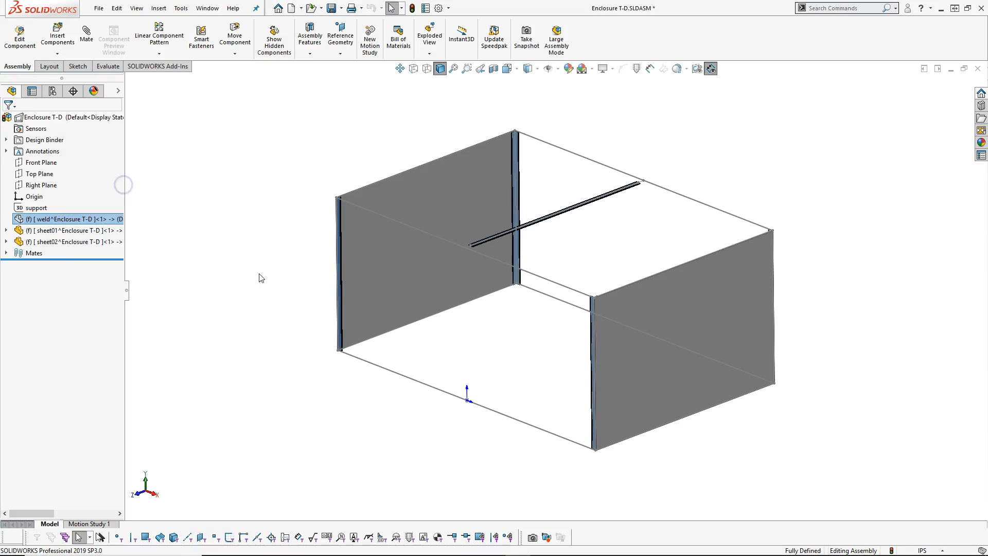
{"action": "middle_click_drag", "start_coordinate": [257, 280], "coordinate": [260, 315]}
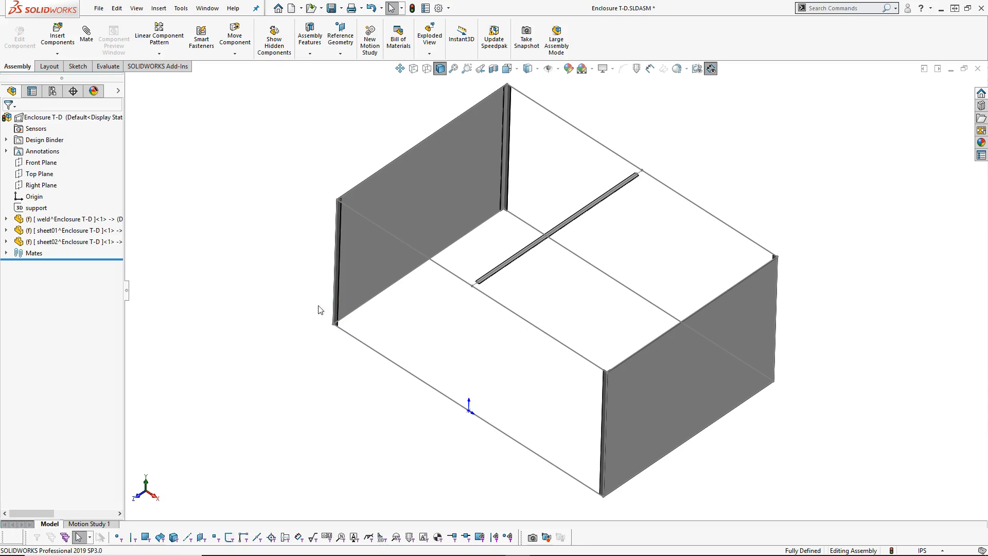
{"action": "middle_click_drag", "start_coordinate": [206, 273], "coordinate": [221, 221]}
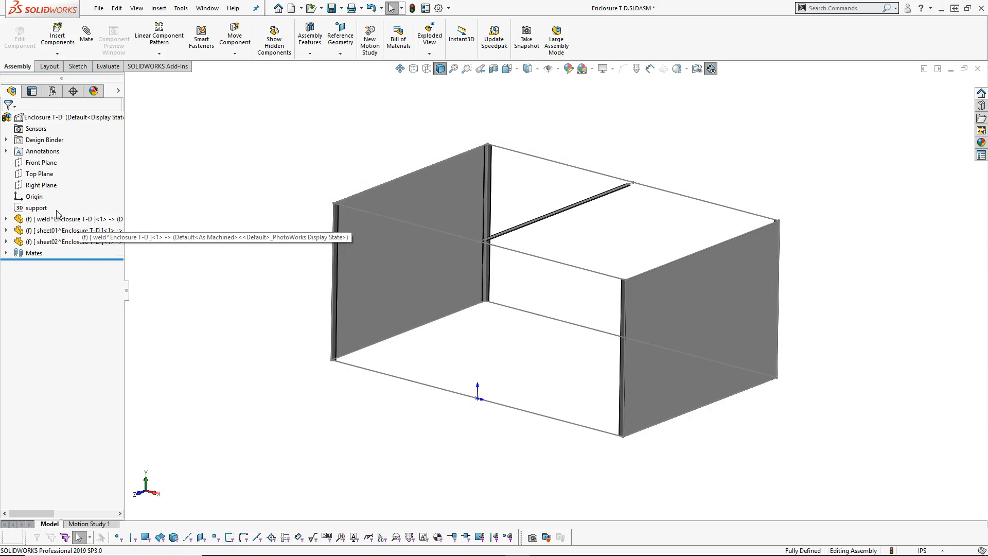
Step: Hide the weld, sheet01 and sheet02 components so only the layout box is shown
{"action": "left_click", "coordinate": [122, 91]}
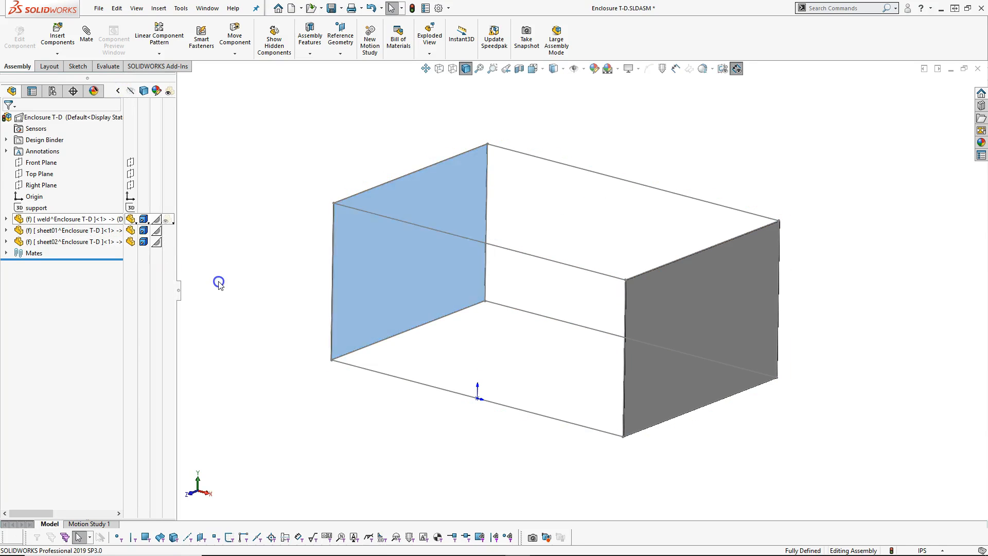
{"action": "left_click", "coordinate": [131, 242]}
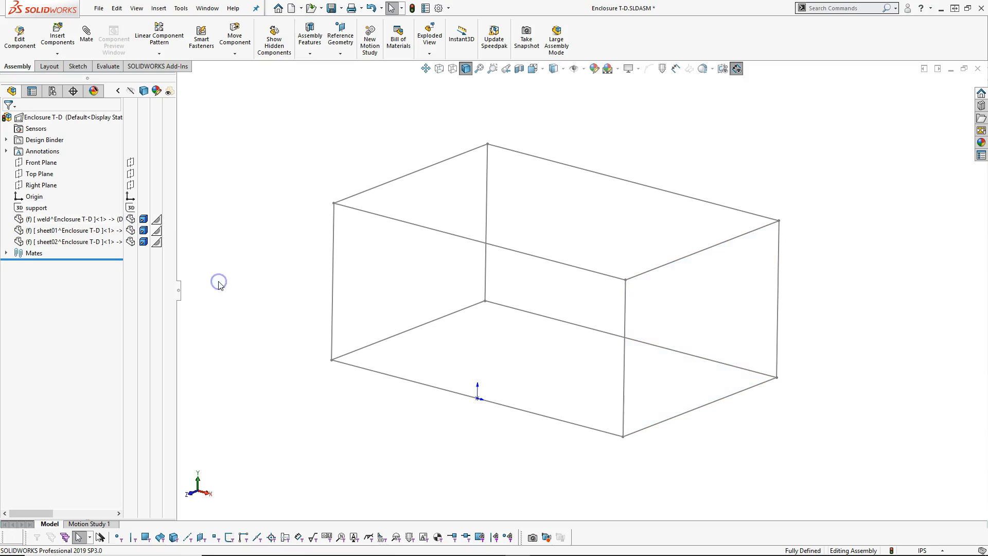
{"action": "left_click", "coordinate": [118, 91]}
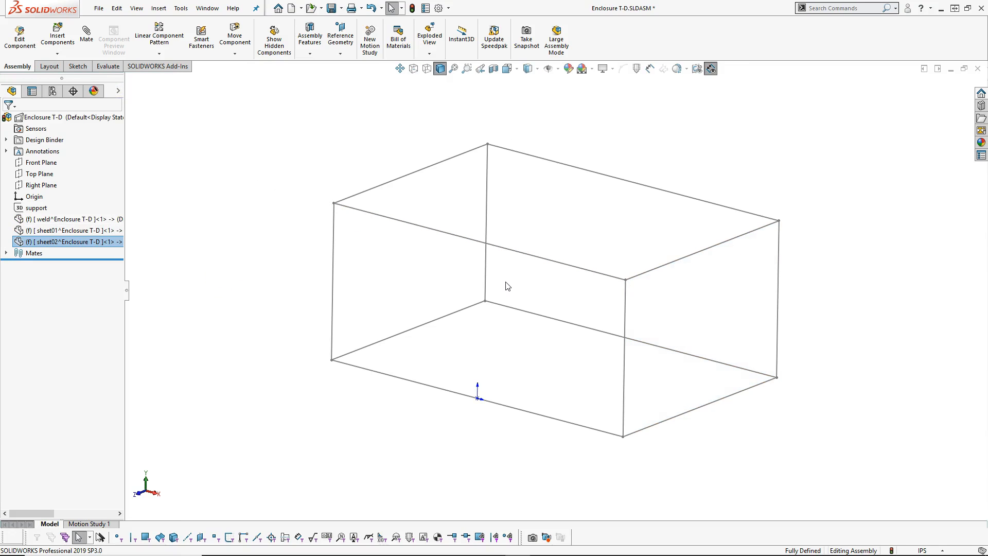
{"action": "key", "text": "shift+Tab"}
{"action": "key", "text": "Tab"}
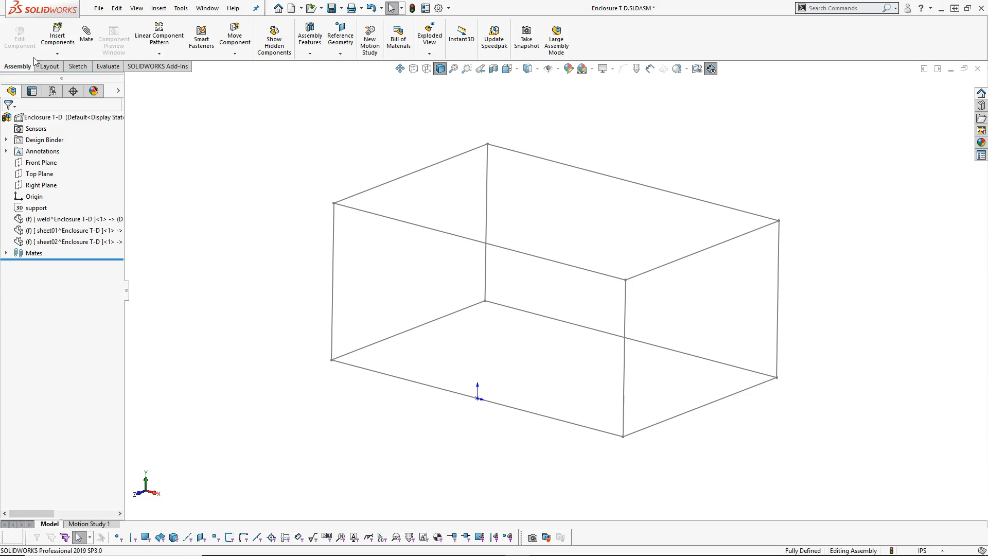
Step: Insert a new part into the assembly from the Part In-Frac template and rename it as base
{"action": "left_click", "coordinate": [57, 54]}
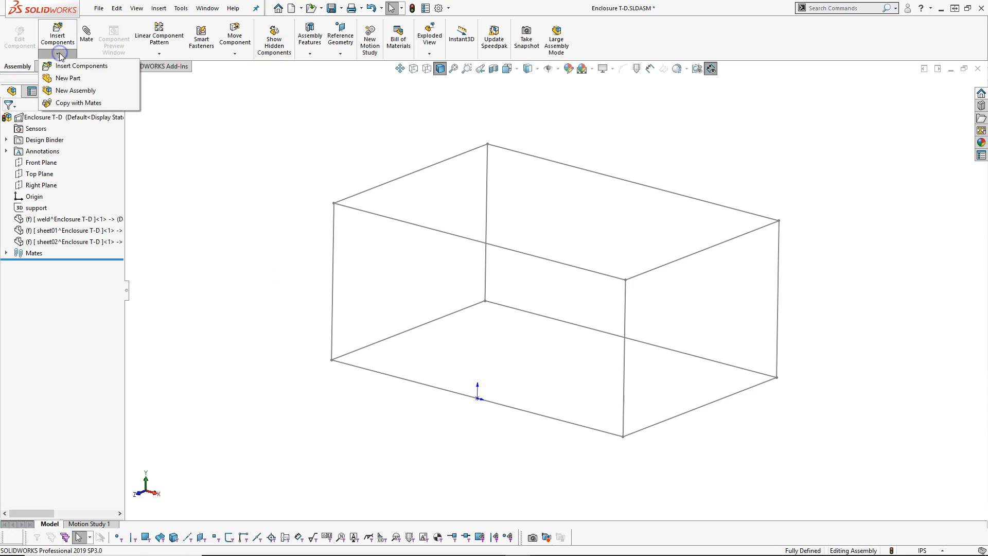
{"action": "left_click", "coordinate": [72, 78]}
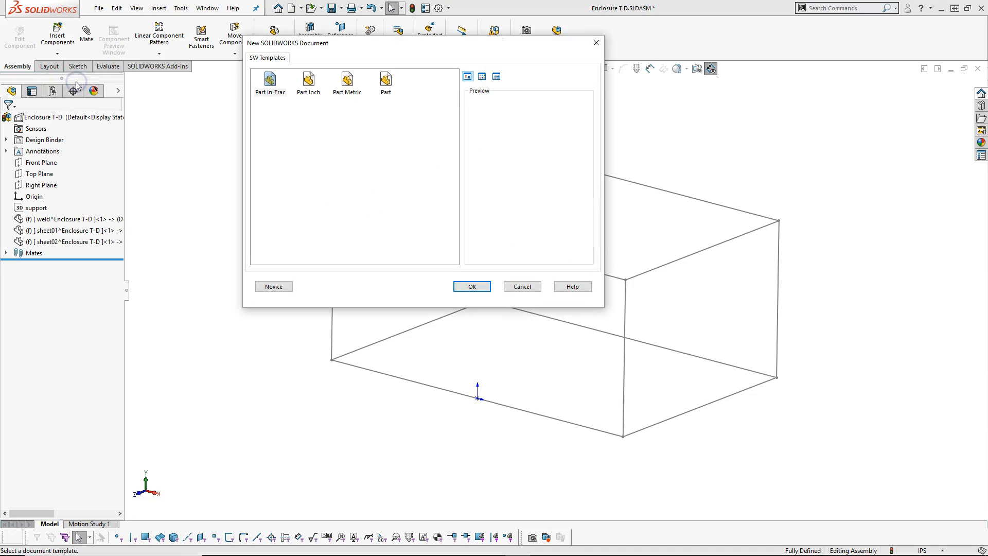
{"action": "double_click", "coordinate": [269, 82]}
{"action": "left_click", "coordinate": [201, 180]}
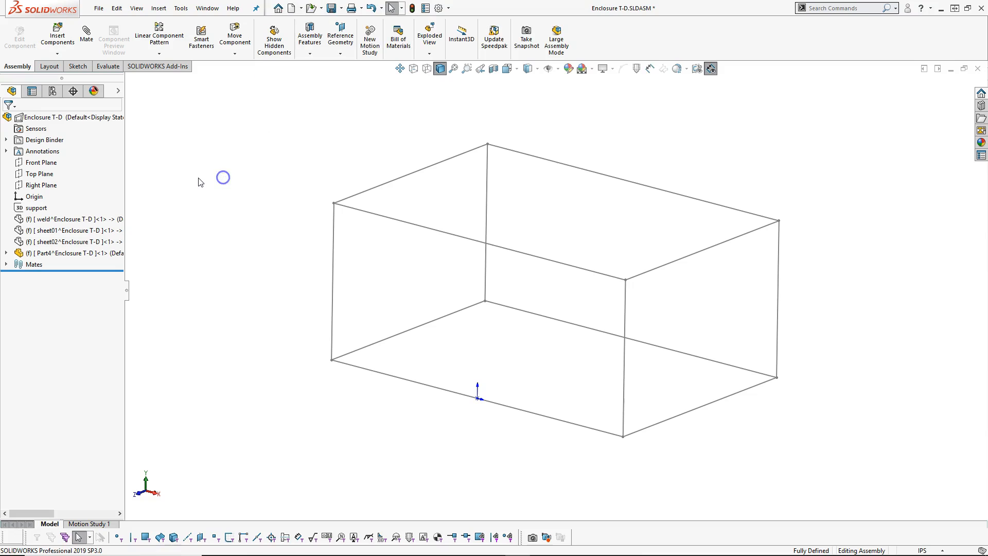
{"action": "left_click", "coordinate": [51, 253]}
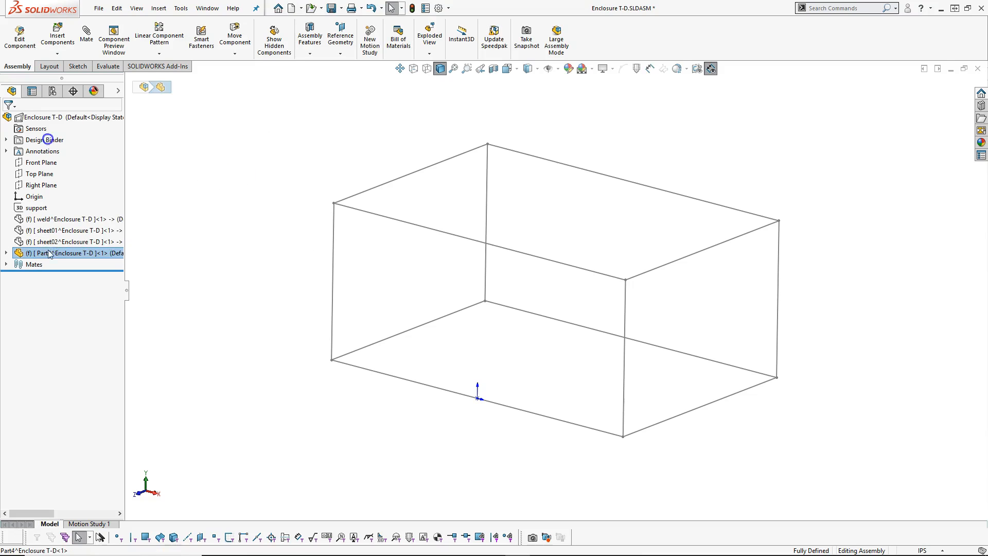
{"action": "key", "text": "F2"}
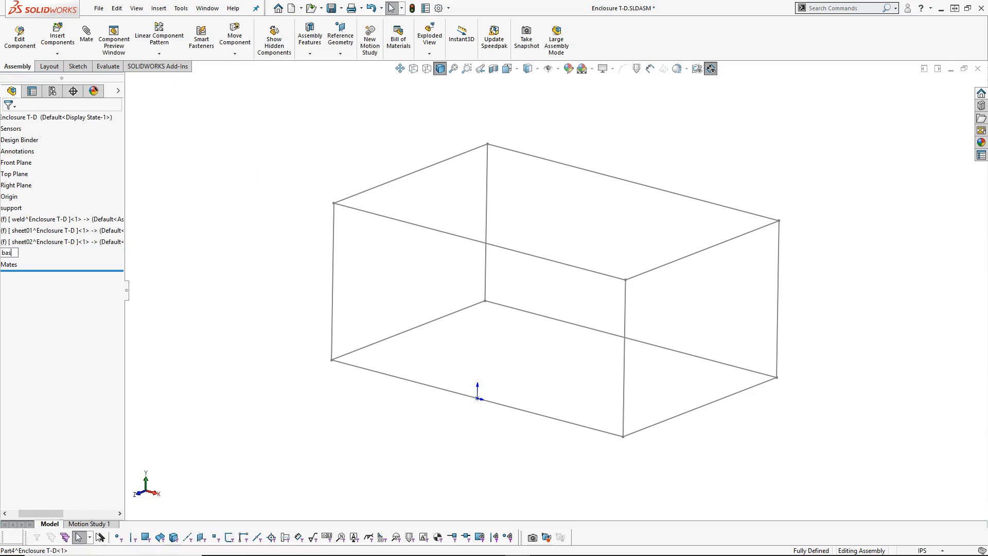
{"action": "key", "text": "Return"}
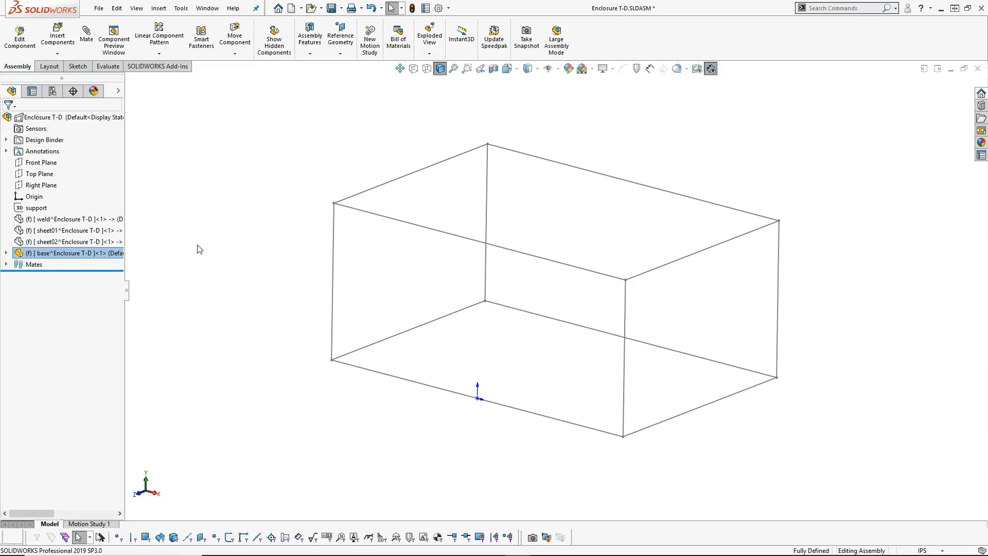
Step: Open the base part for editing within the assembly and start a sketch on its Front plane
{"action": "right_click", "coordinate": [51, 253]}
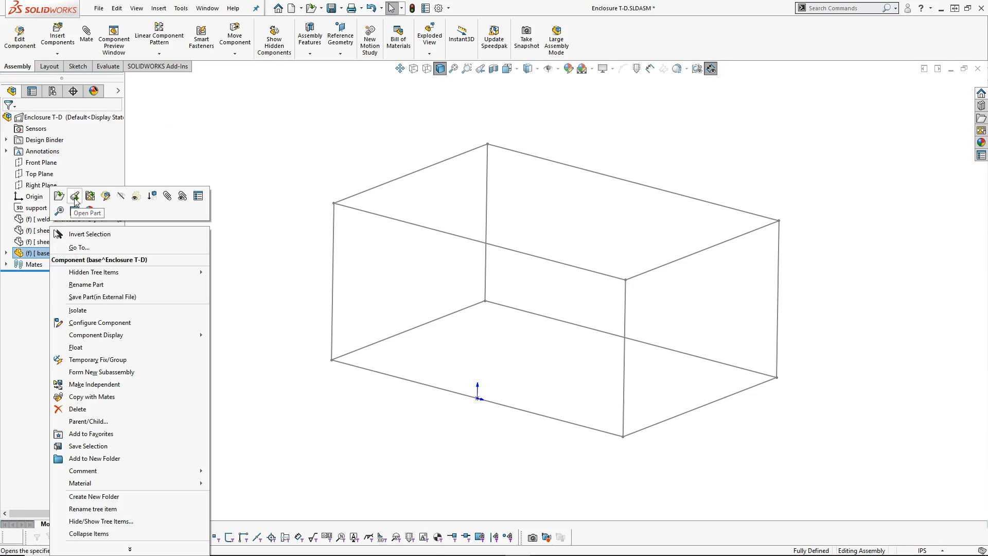
{"action": "left_click", "coordinate": [105, 196]}
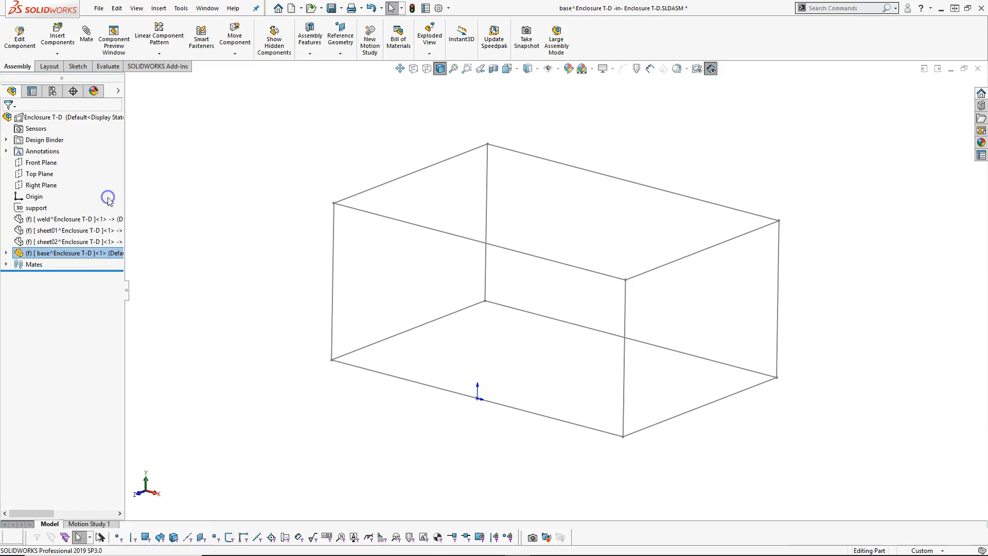
{"action": "left_click", "coordinate": [7, 252]}
{"action": "left_click", "coordinate": [51, 321]}
{"action": "left_click", "coordinate": [60, 293]}
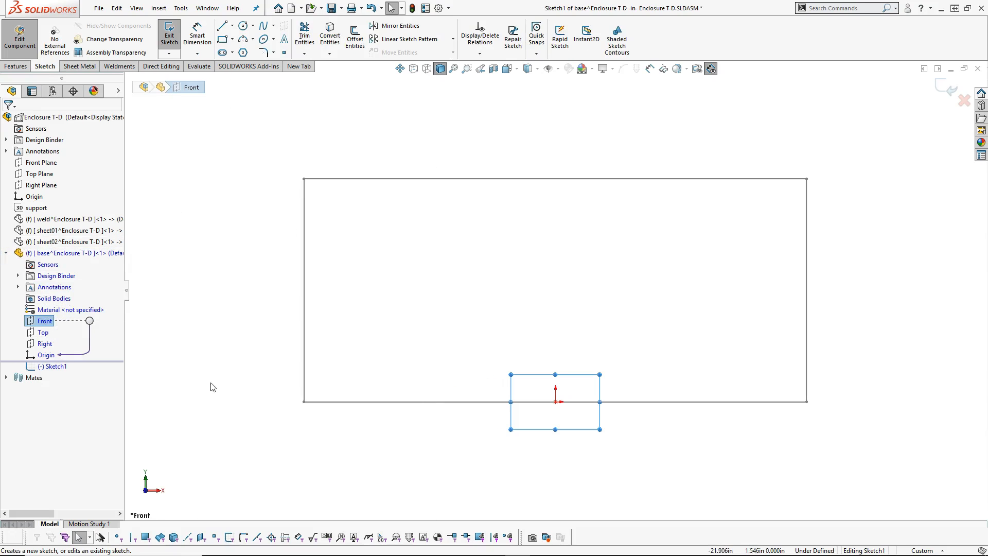
Step: Show the support sketch and convert its thin rectangle along the layout box's lower front edge into the base sketch
{"action": "right_click", "coordinate": [35, 207]}
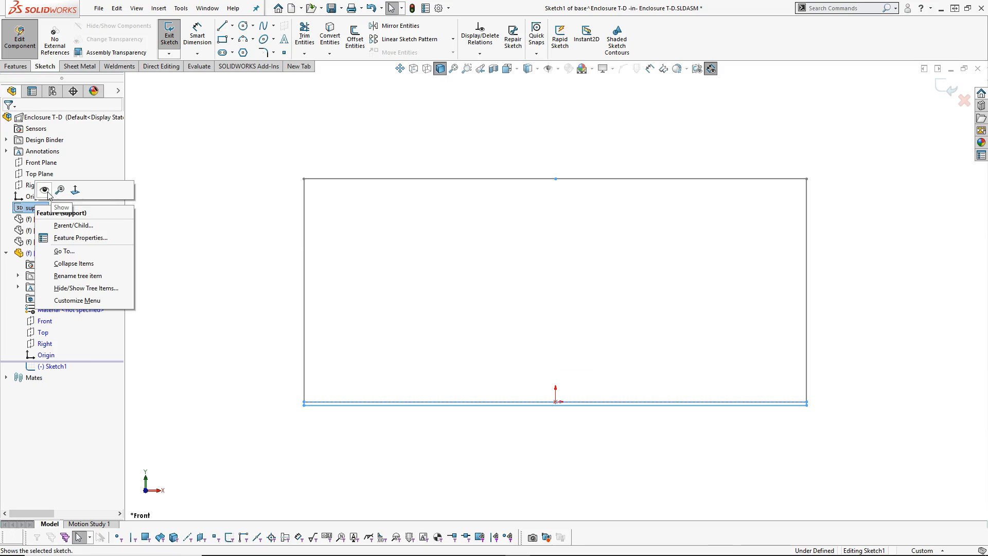
{"action": "left_click", "coordinate": [45, 190]}
{"action": "mouse_move", "coordinate": [247, 200]}
{"action": "middle_mouse_down"}
{"action": "mouse_move", "coordinate": [216, 216]}
{"action": "mouse_move", "coordinate": [211, 302]}
{"action": "mouse_move", "coordinate": [549, 373]}
{"action": "mouse_move", "coordinate": [551, 331]}
{"action": "mouse_move", "coordinate": [530, 317]}
{"action": "mouse_move", "coordinate": [540, 329]}
{"action": "middle_mouse_up"}
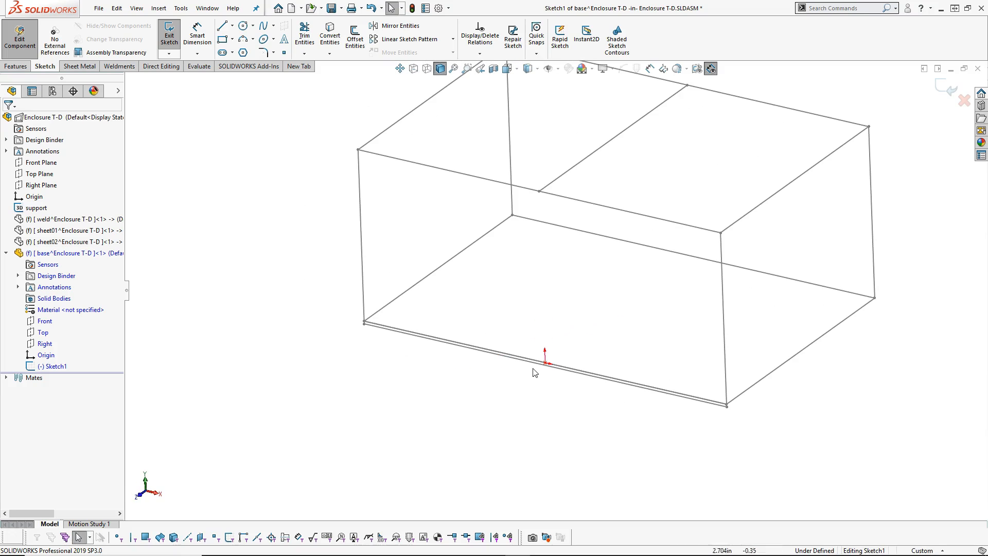
{"action": "scroll", "coordinate": [624, 327], "scroll_direction": "down", "scroll_amount": 2}
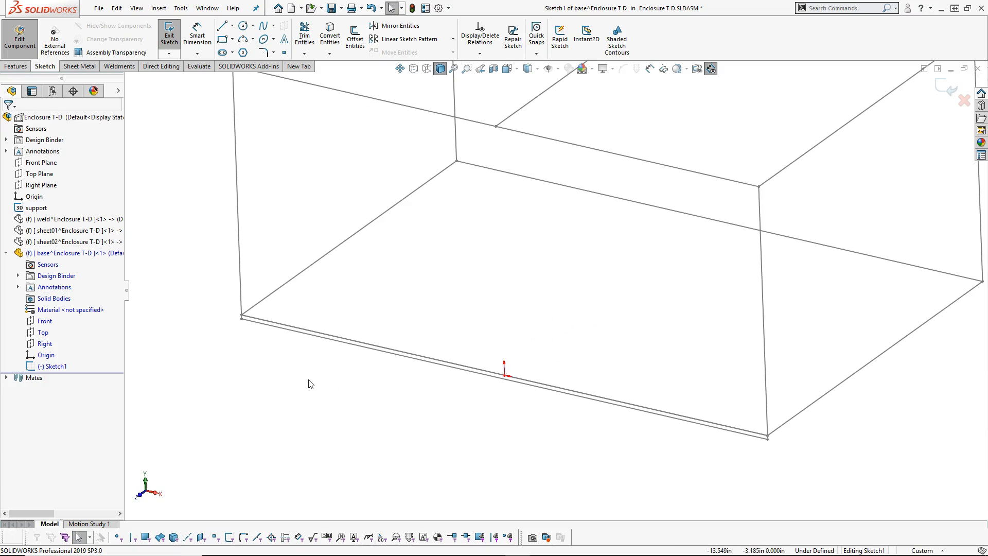
{"action": "right_click", "coordinate": [305, 336]}
{"action": "left_click", "coordinate": [334, 345]}
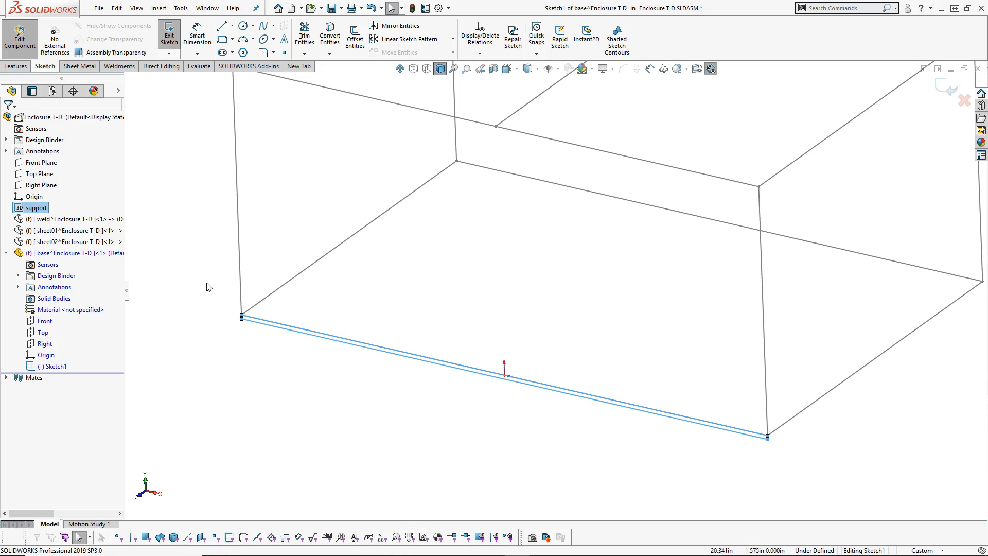
{"action": "left_click", "coordinate": [330, 36]}
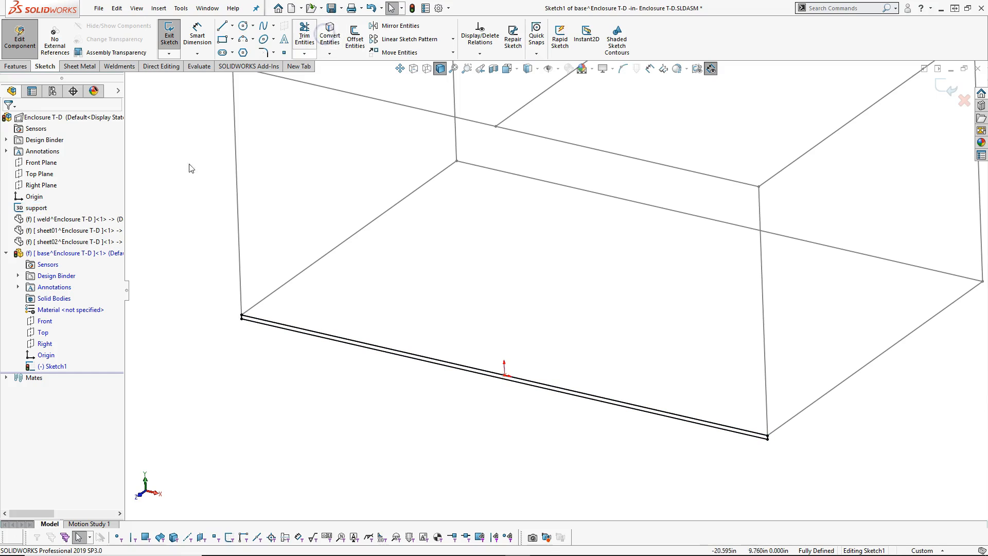
Step: Extrude the thin rectangle with the Up To Vertex end condition to the layout box's lower back-left vertex
{"action": "left_click", "coordinate": [18, 65]}
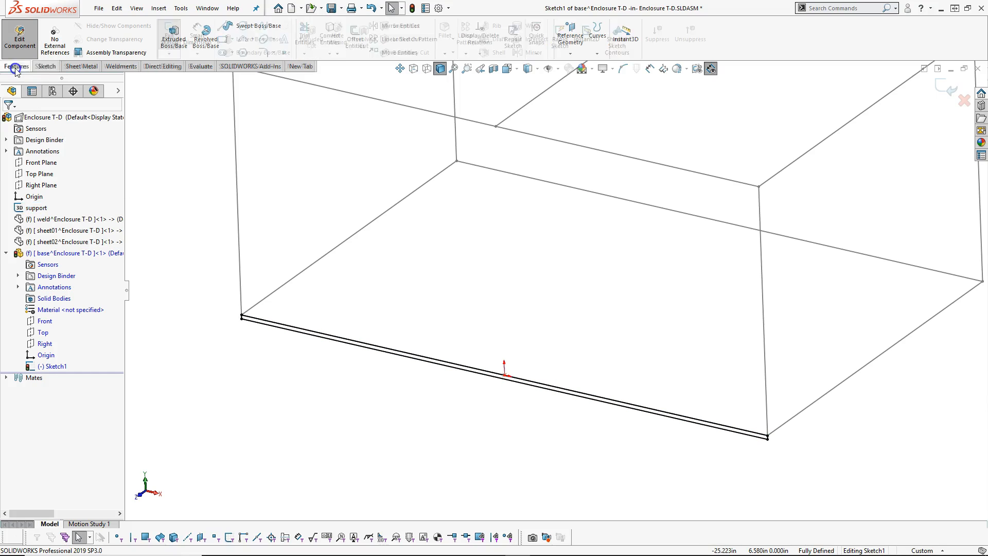
{"action": "left_click", "coordinate": [164, 37]}
{"action": "left_click", "coordinate": [76, 181]}
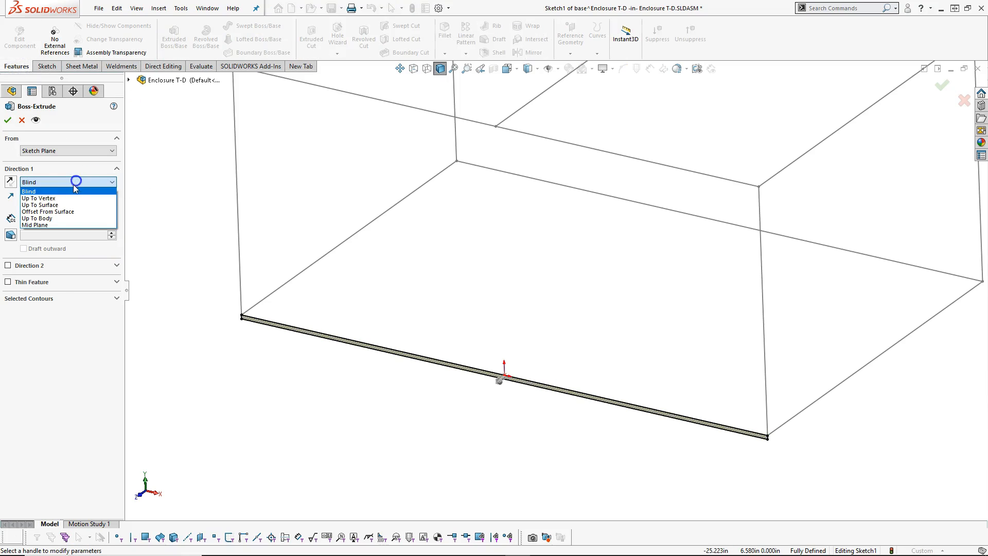
{"action": "left_click", "coordinate": [68, 199]}
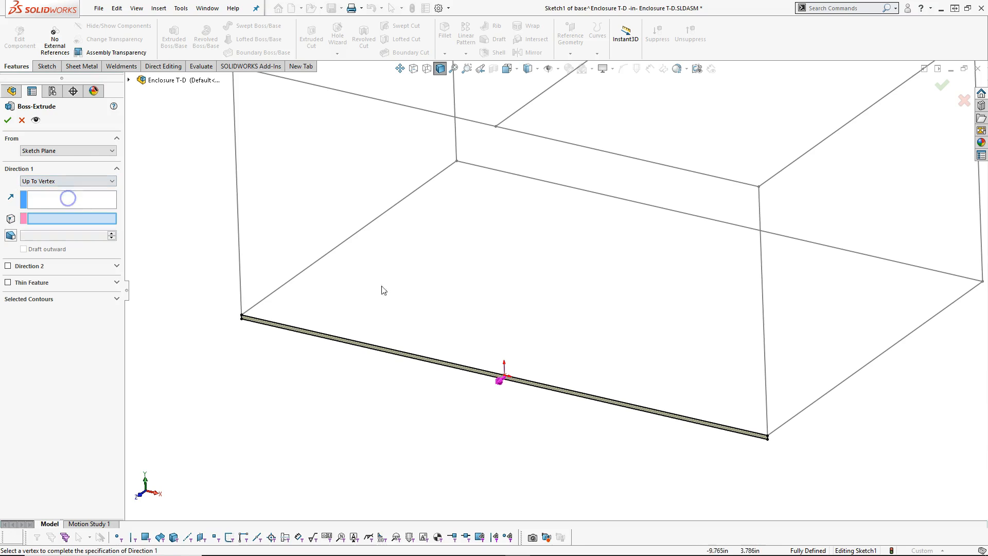
{"action": "left_click", "coordinate": [449, 166]}
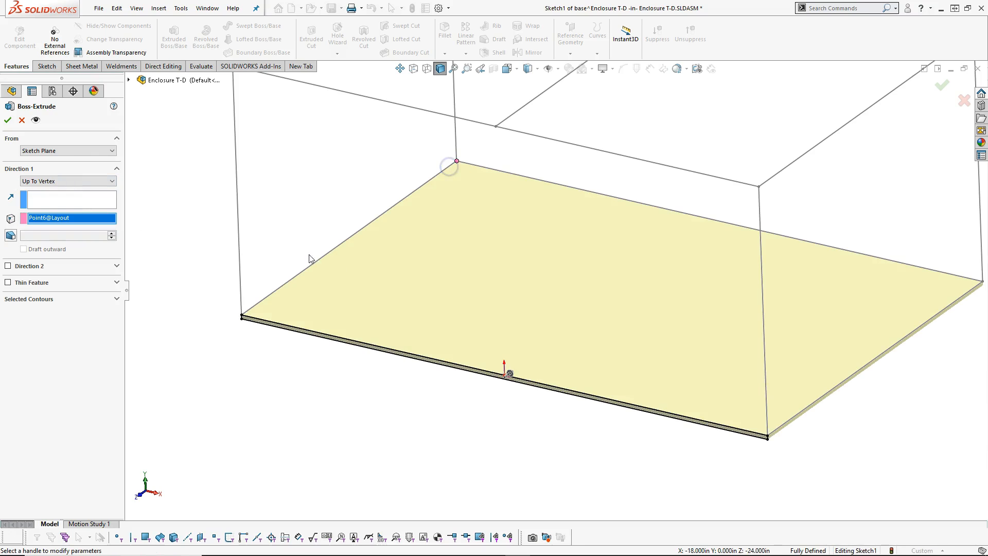
{"action": "left_click", "coordinate": [8, 120]}
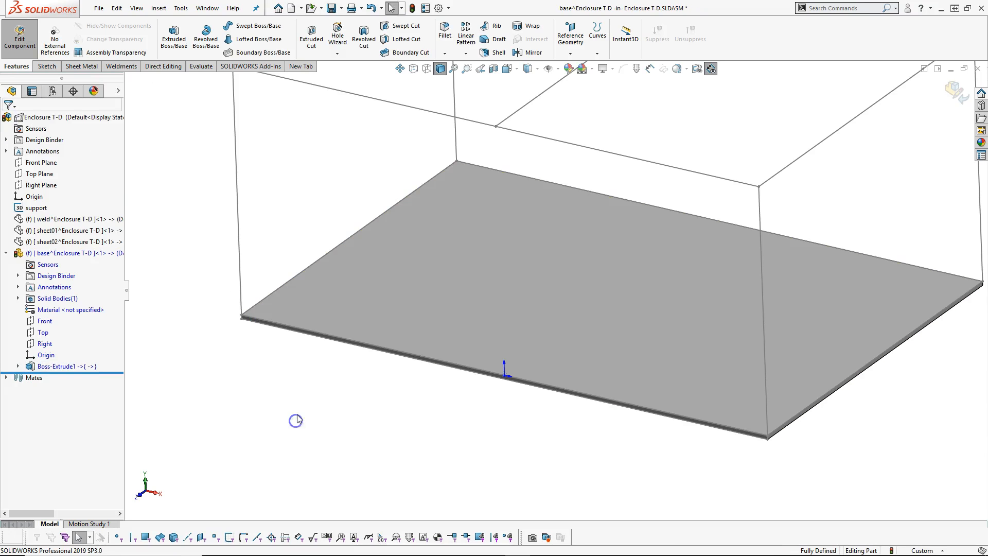
Step: Finish editing the base part, return to the assembly, and hide the support sketch
{"action": "key", "text": "ctrl+7"}
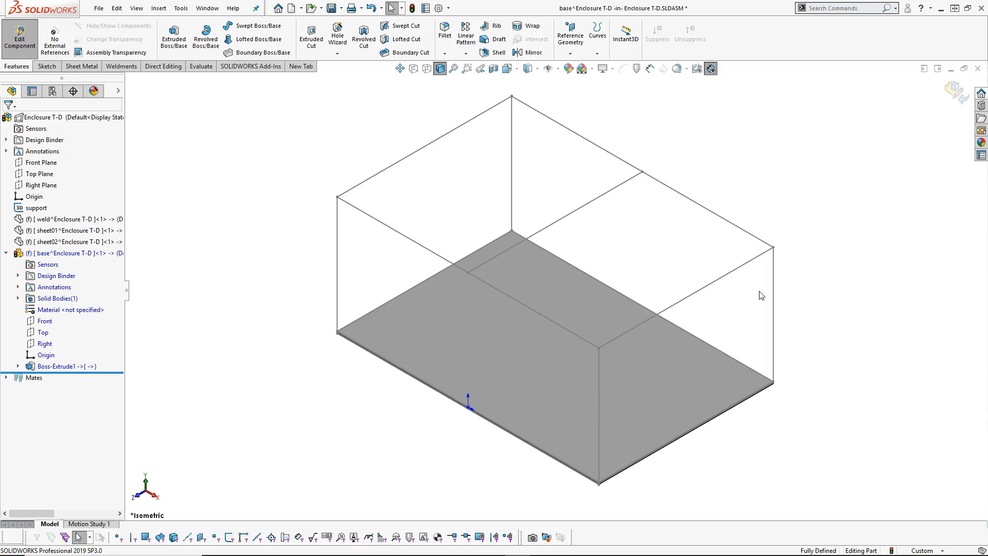
{"action": "middle_click_drag", "start_coordinate": [788, 281], "coordinate": [782, 227]}
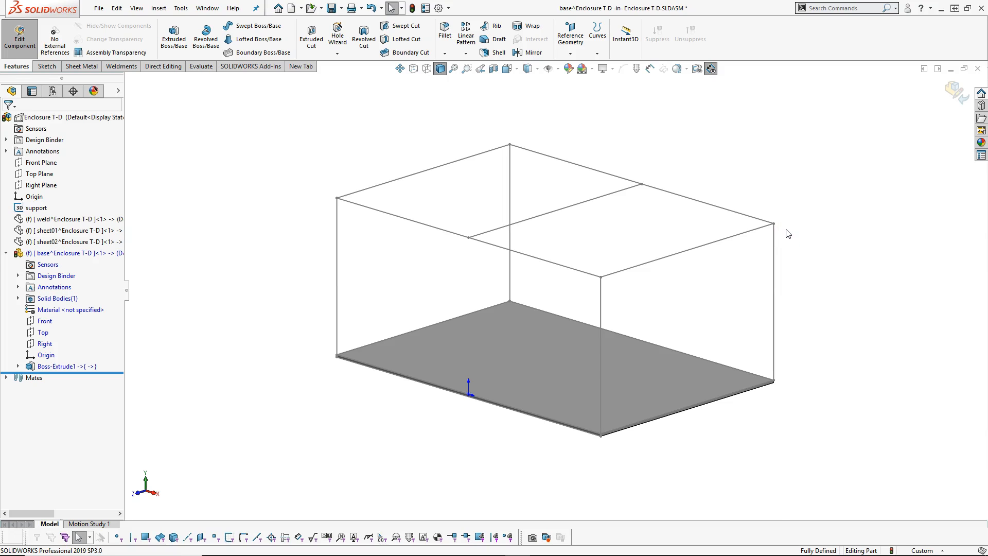
{"action": "middle_click_drag", "start_coordinate": [787, 229], "coordinate": [785, 242]}
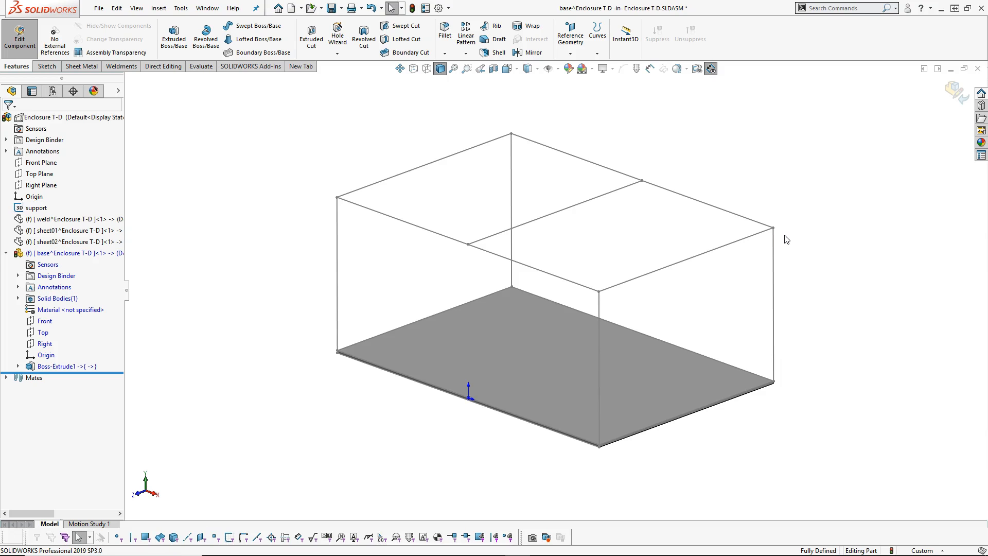
{"action": "left_click", "coordinate": [952, 93]}
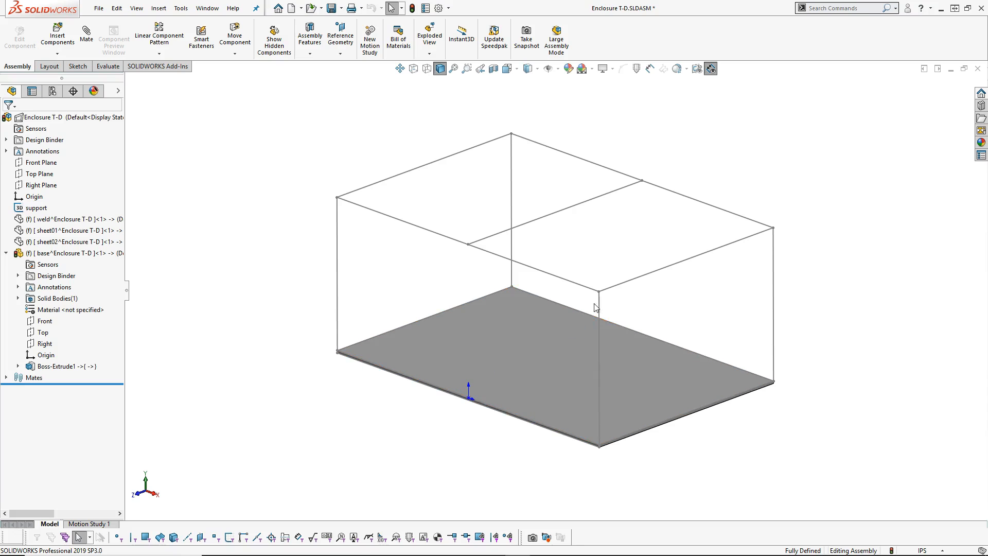
{"action": "mouse_move", "coordinate": [349, 267]}
{"action": "middle_mouse_down"}
{"action": "mouse_move", "coordinate": [368, 249]}
{"action": "mouse_move", "coordinate": [377, 273]}
{"action": "mouse_move", "coordinate": [356, 296]}
{"action": "middle_mouse_up"}
{"action": "left_click", "coordinate": [34, 206]}
{"action": "right_click", "coordinate": [34, 206]}
{"action": "left_click", "coordinate": [44, 186]}
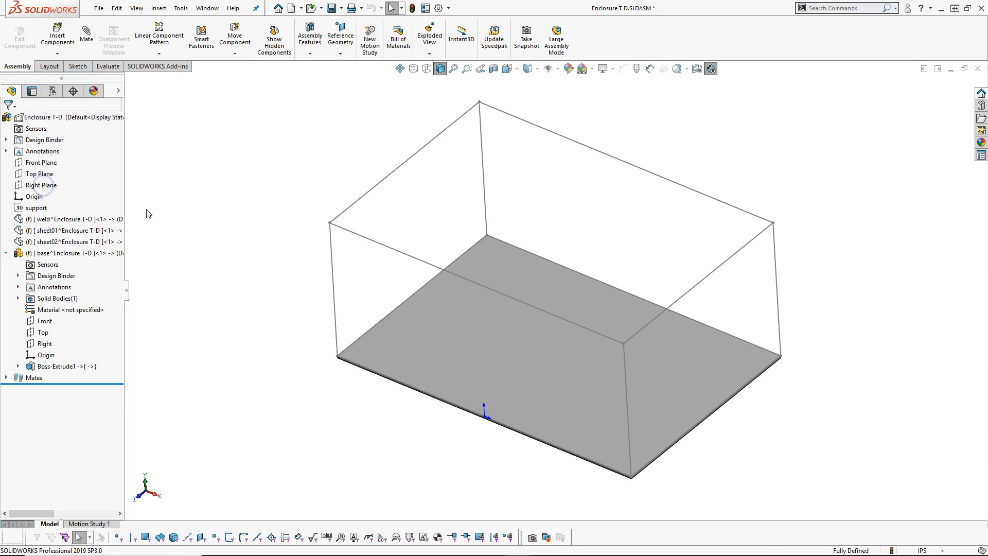
Step: Hide the layout sketch of the Enclosure T-D assembly and set the view to isometric
{"action": "right_click", "coordinate": [64, 118]}
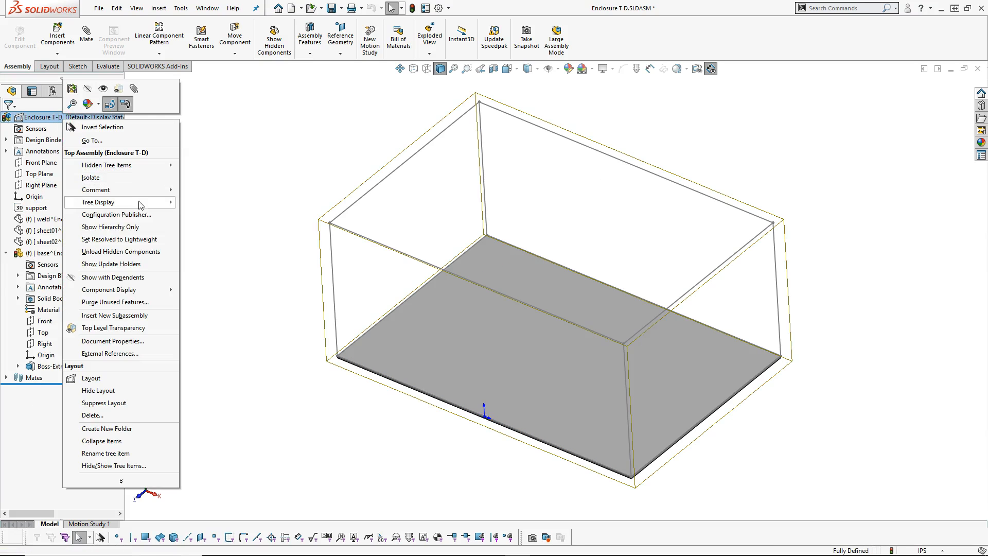
{"action": "left_click", "coordinate": [99, 390]}
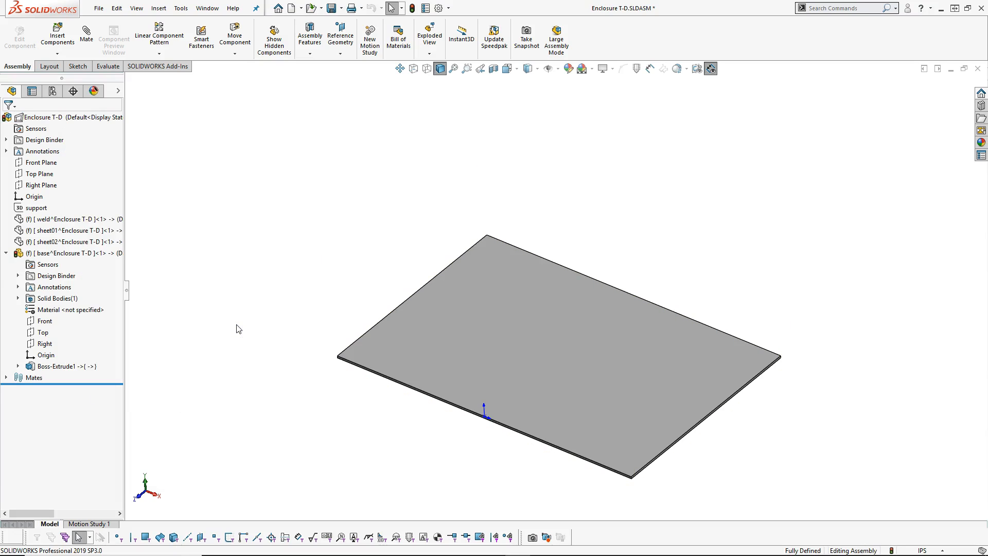
{"action": "key", "text": "ctrl+7"}
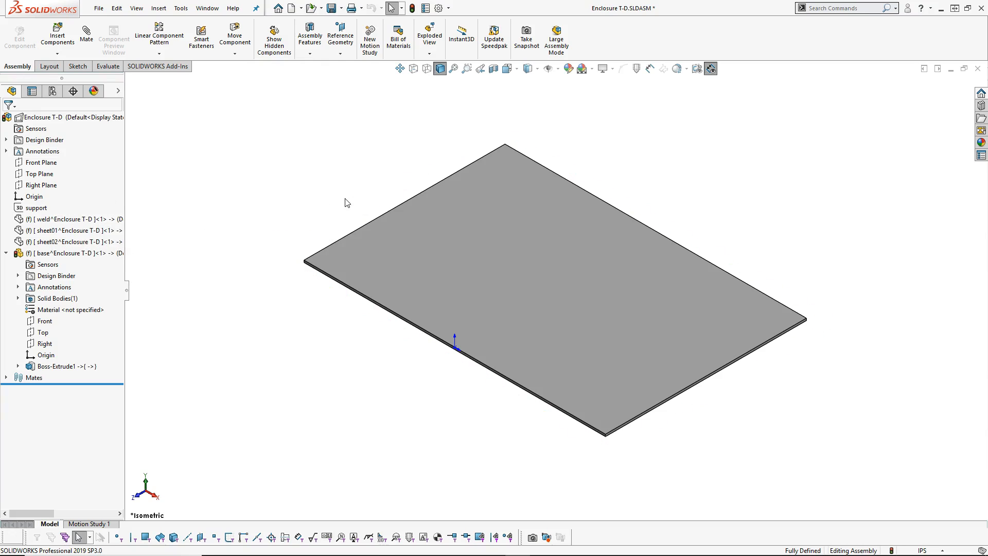
Step: Show the hidden sheet01 and sheet02 side panels and the weld frame component in the assembly
{"action": "key", "text": "shift+Tab"}
{"action": "key", "text": "z"}
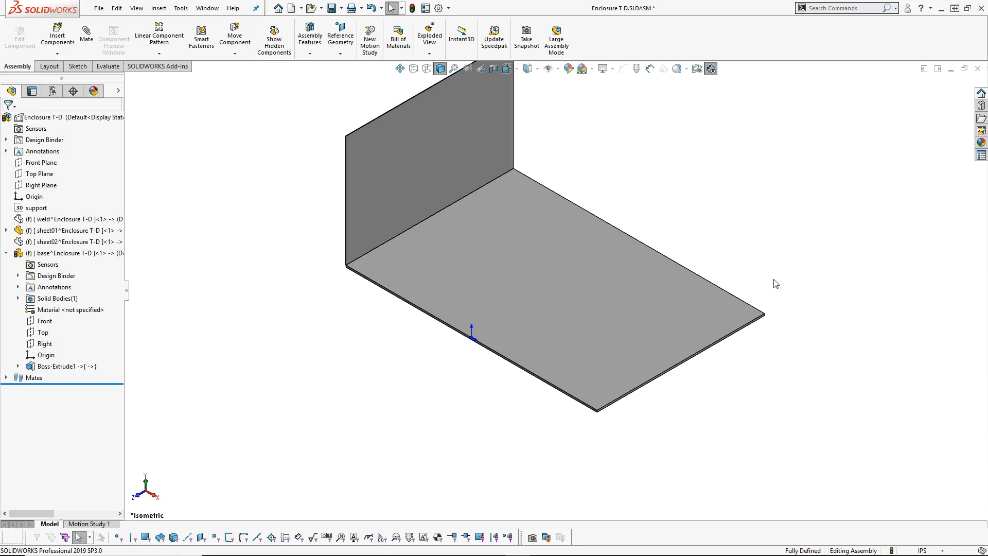
{"action": "key", "text": "shift+Tab"}
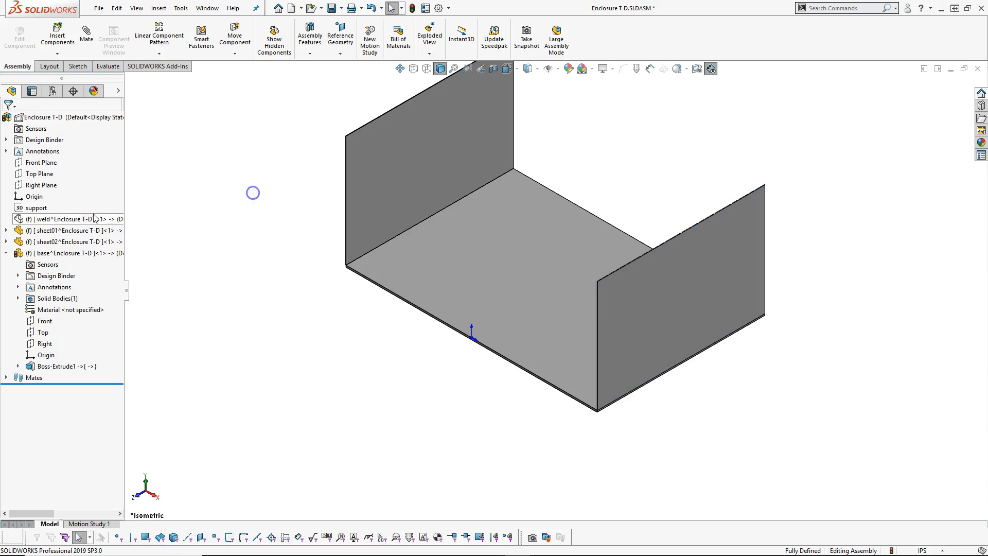
{"action": "right_click", "coordinate": [91, 218]}
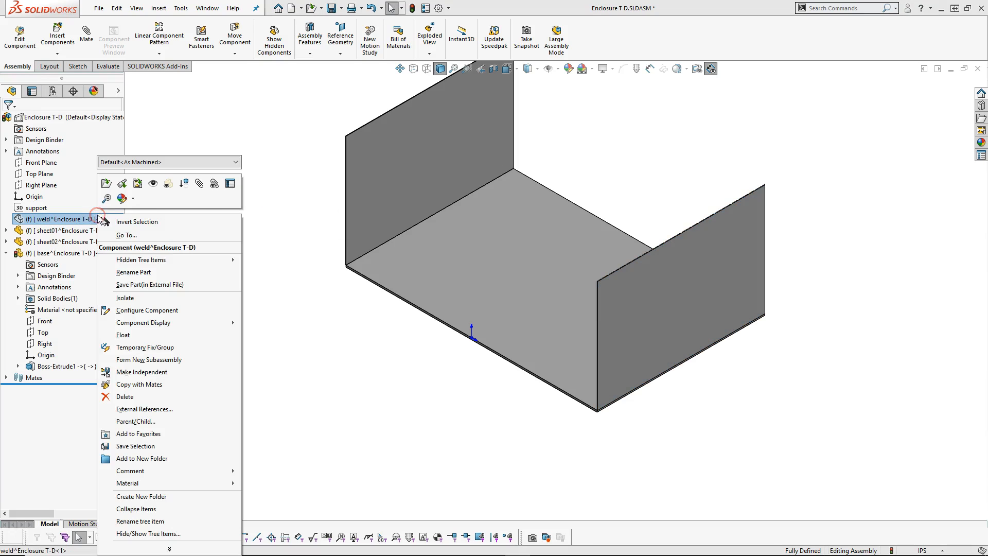
{"action": "left_click", "coordinate": [152, 184]}
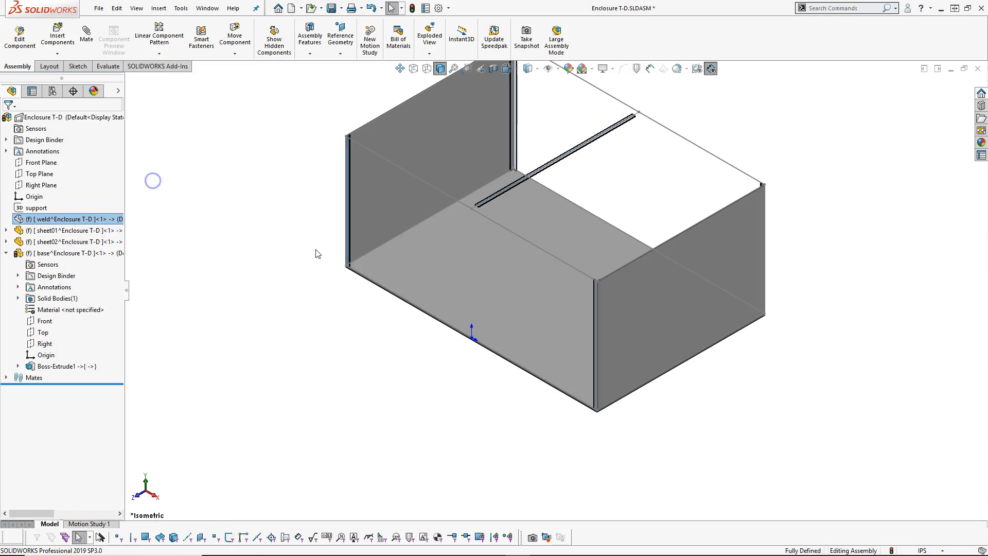
{"action": "middle_click_drag", "start_coordinate": [309, 248], "coordinate": [310, 211]}
{"action": "key", "text": "Escape"}
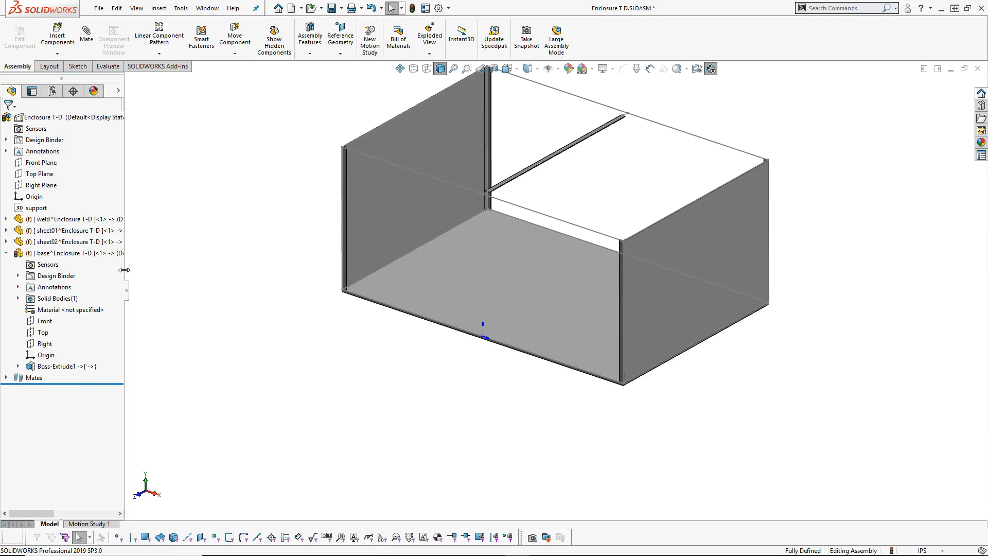
Step: Save the Enclosure T-D assembly together with all its modified parts, and collapse the base part in the feature tree
{"action": "mouse_move", "coordinate": [125, 274]}
{"action": "left_mouse_down"}
{"action": "mouse_move", "coordinate": [258, 291]}
{"action": "mouse_move", "coordinate": [119, 278]}
{"action": "left_mouse_up"}
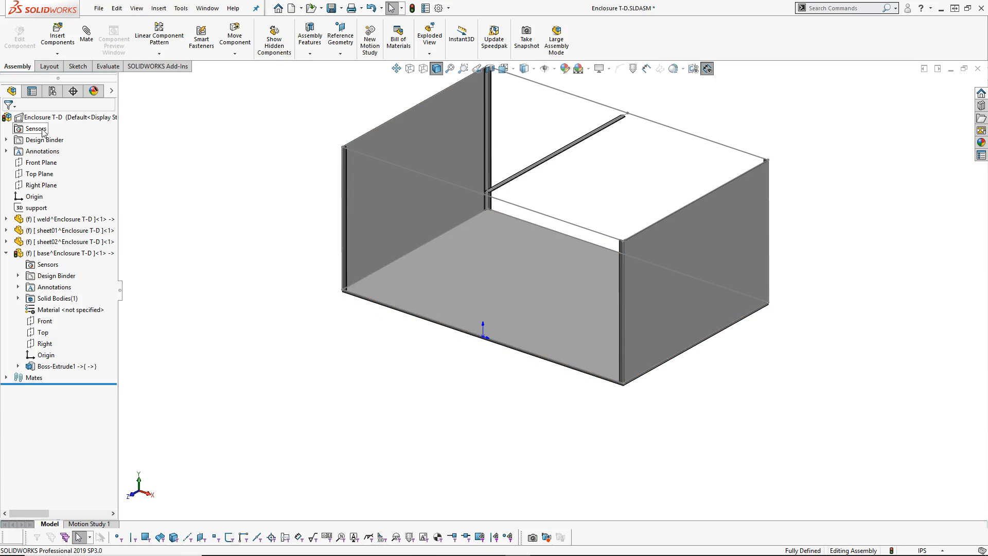
{"action": "left_click", "coordinate": [295, 397]}
{"action": "key", "text": "ctrl+7"}
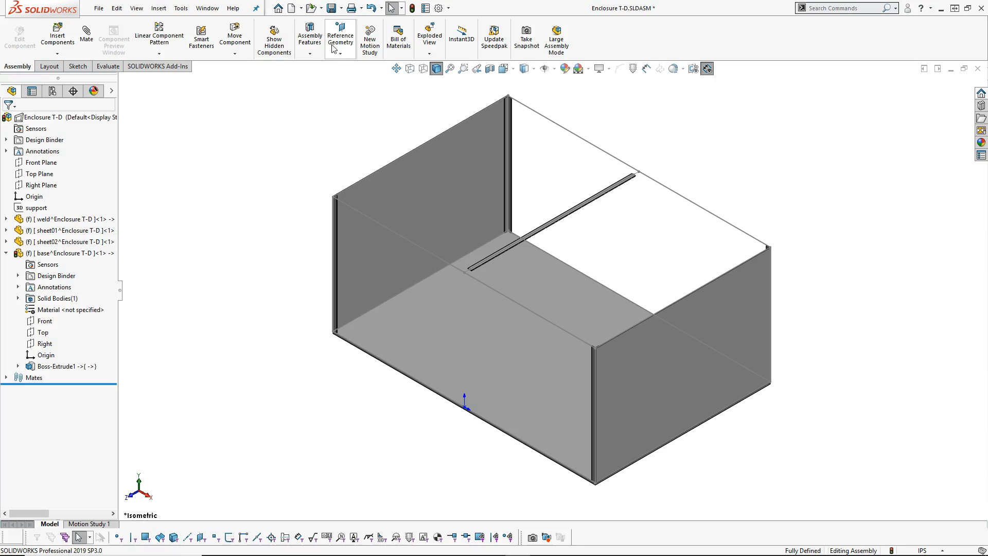
{"action": "left_click", "coordinate": [332, 8]}
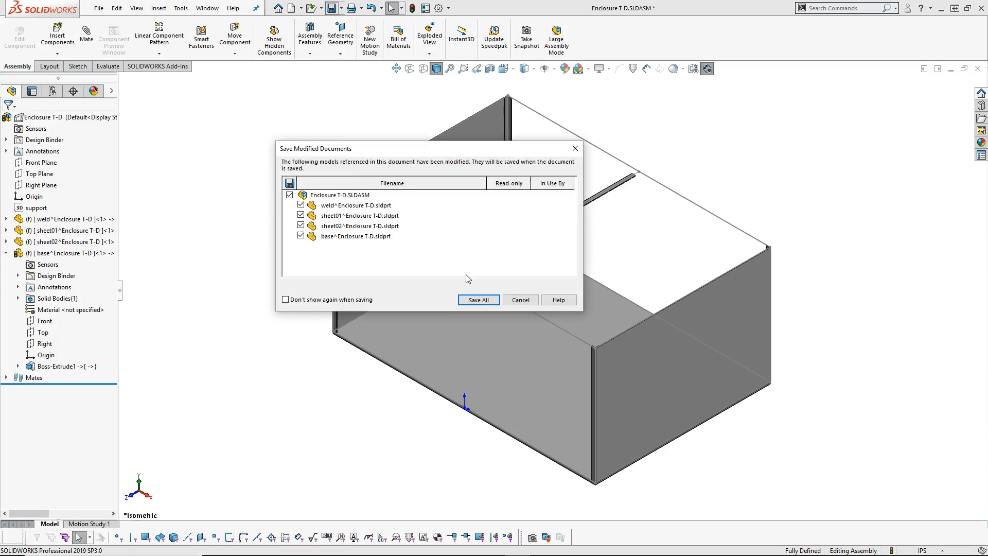
{"action": "left_click", "coordinate": [472, 300]}
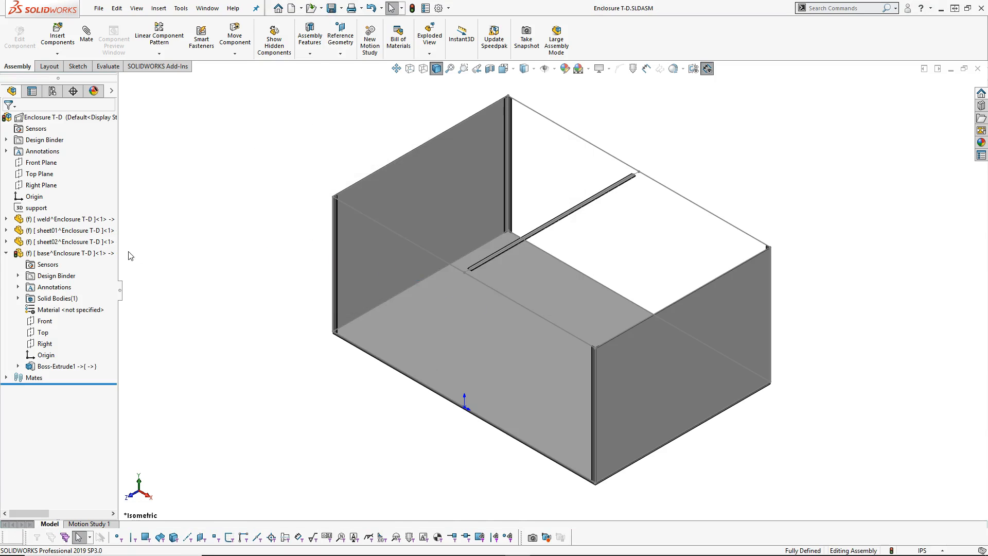
{"action": "left_click", "coordinate": [6, 253]}
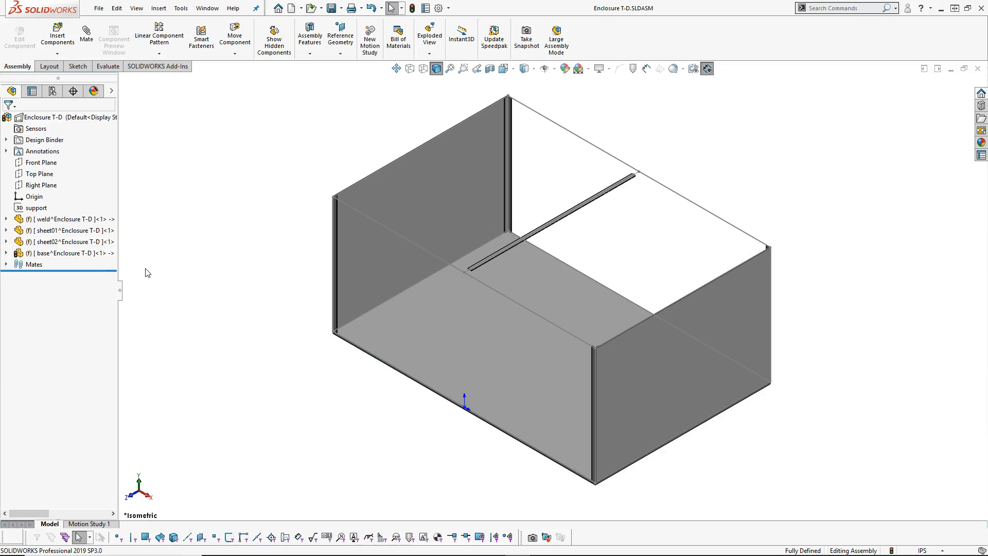